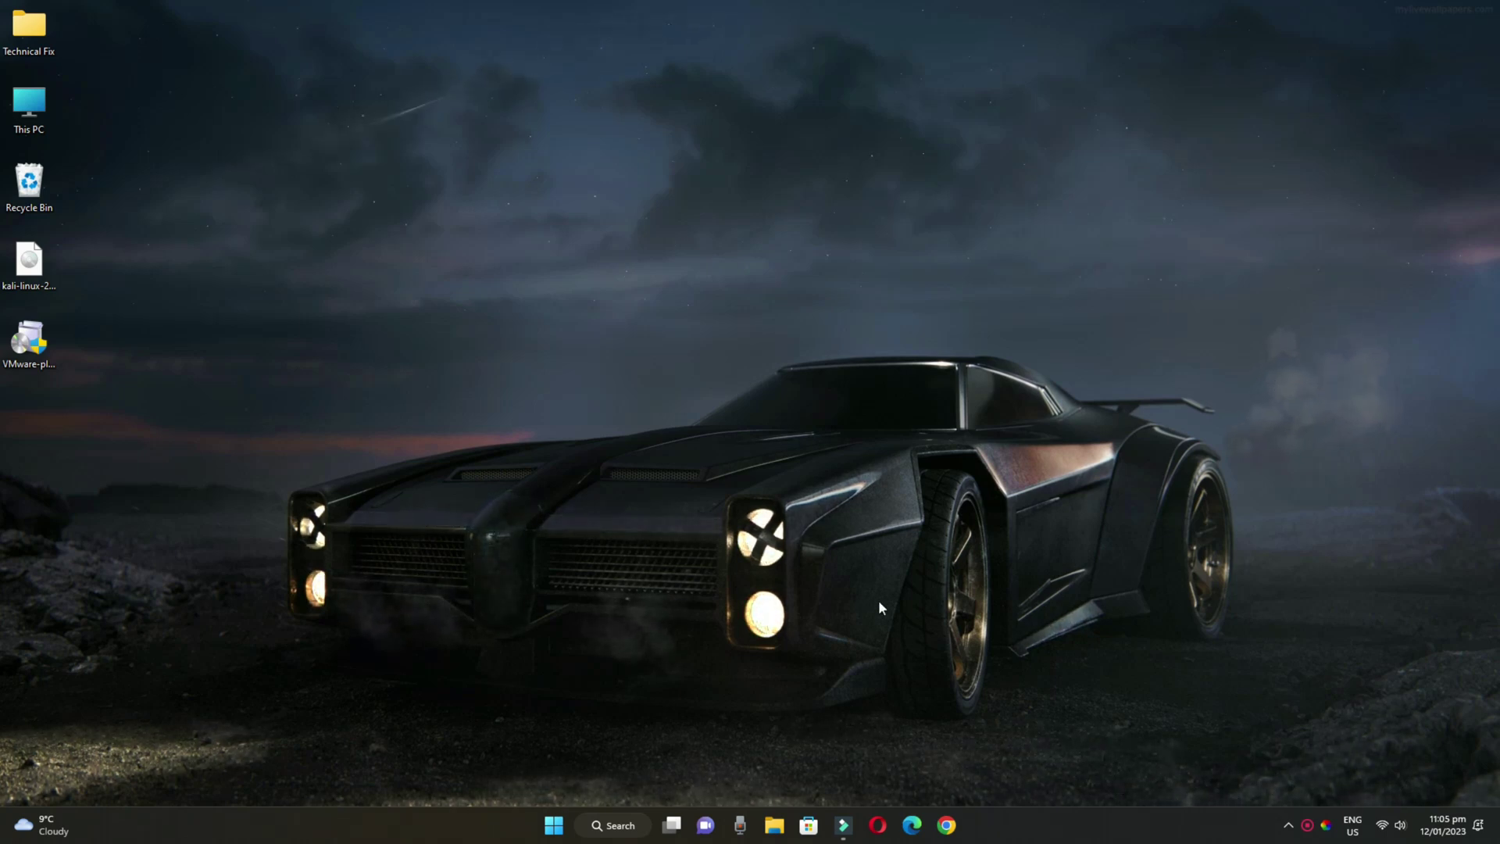
Launch Google Chrome from the Windows taskbar
left_click(947, 825)
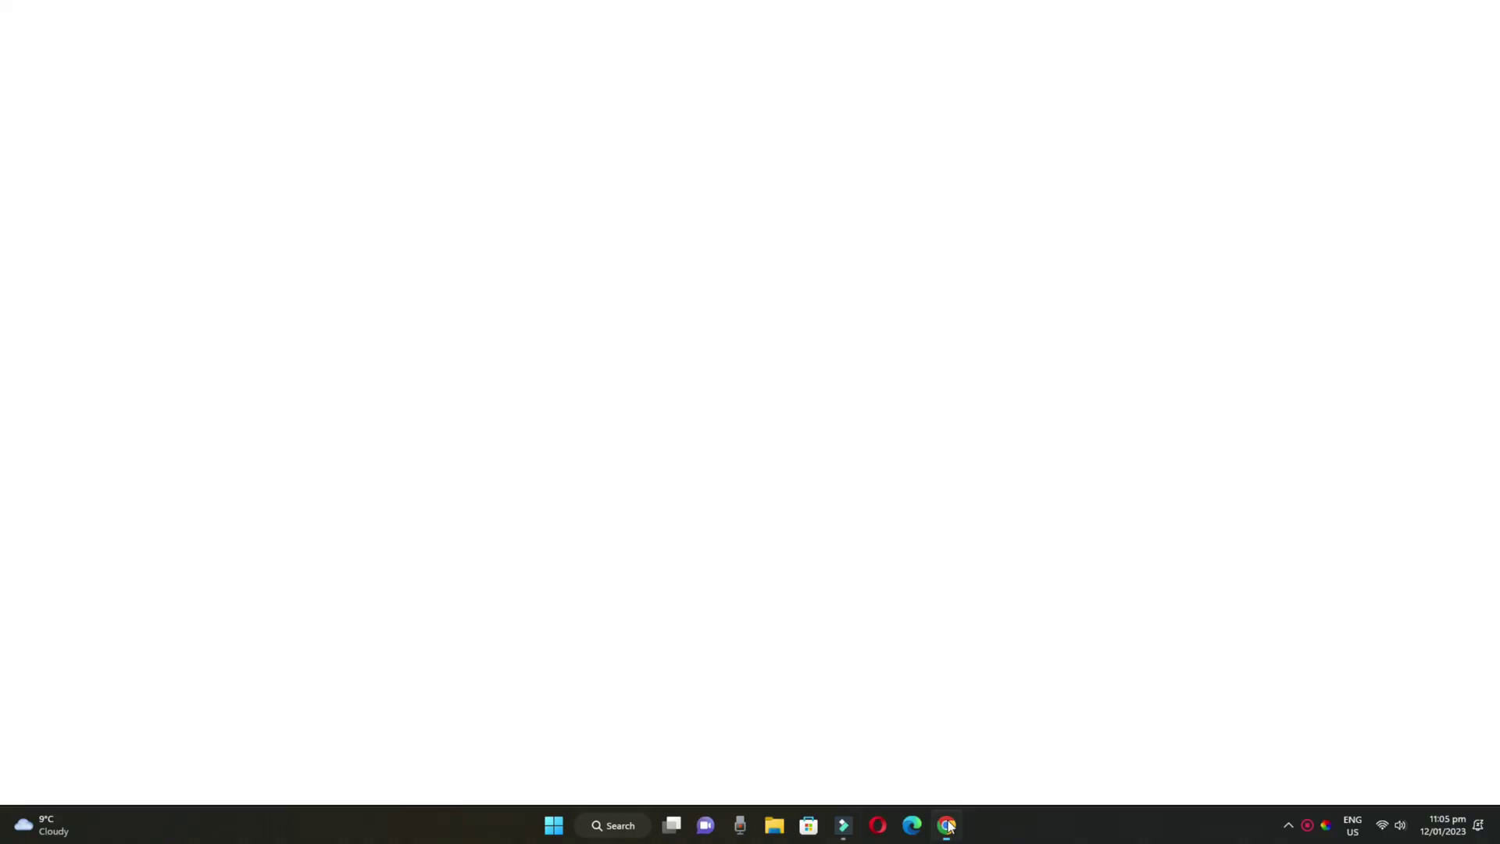
Search Google for 'kali linux' and open the official kali.org home page
type("klai")
key("BackSpace")
key("BackSpace")
key("BackSpace")
type("ali")
key("Return")
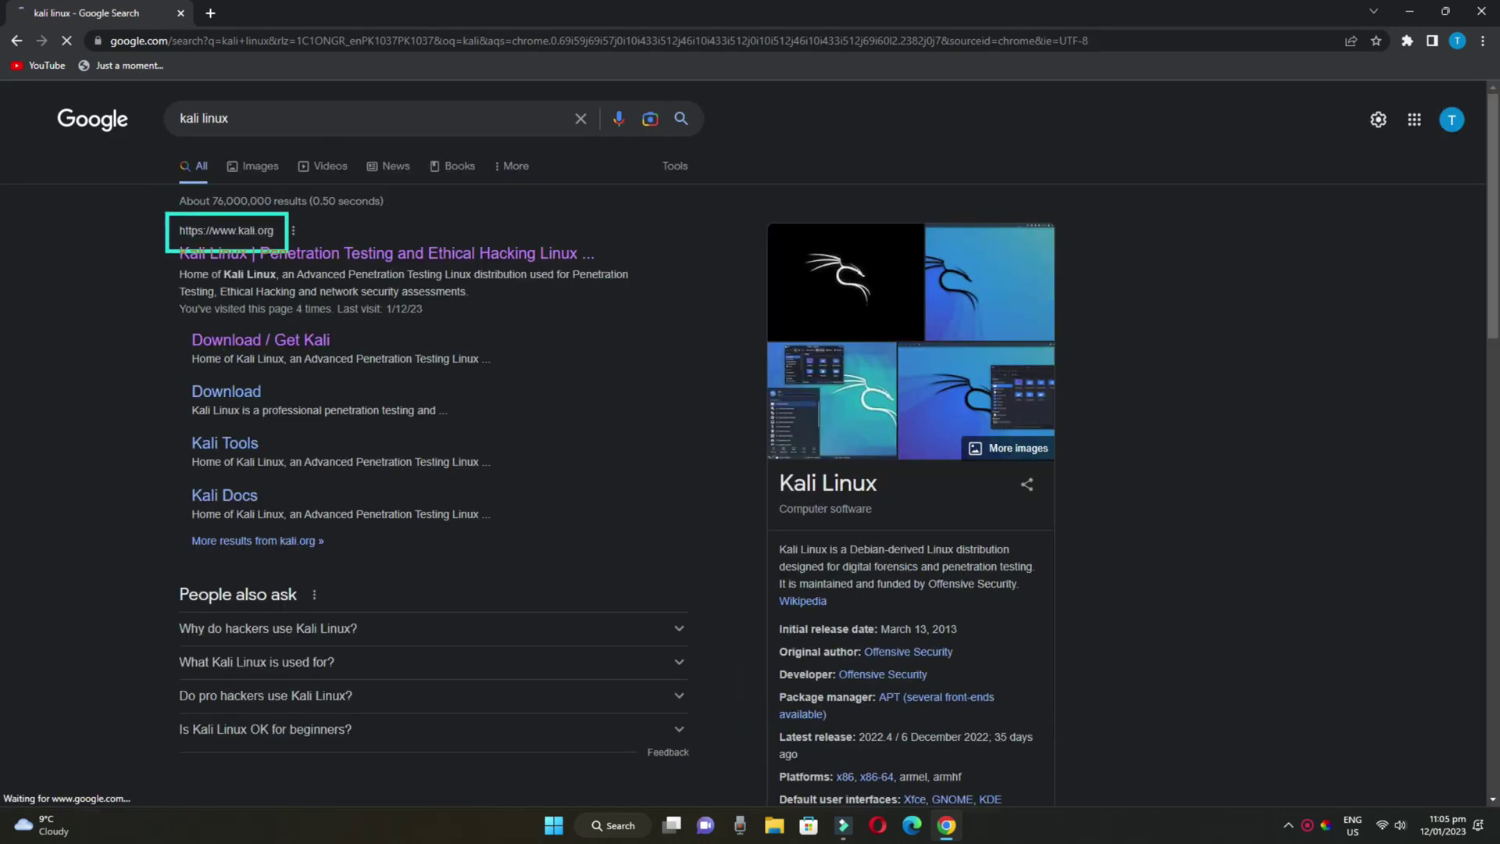
left_click(286, 254)
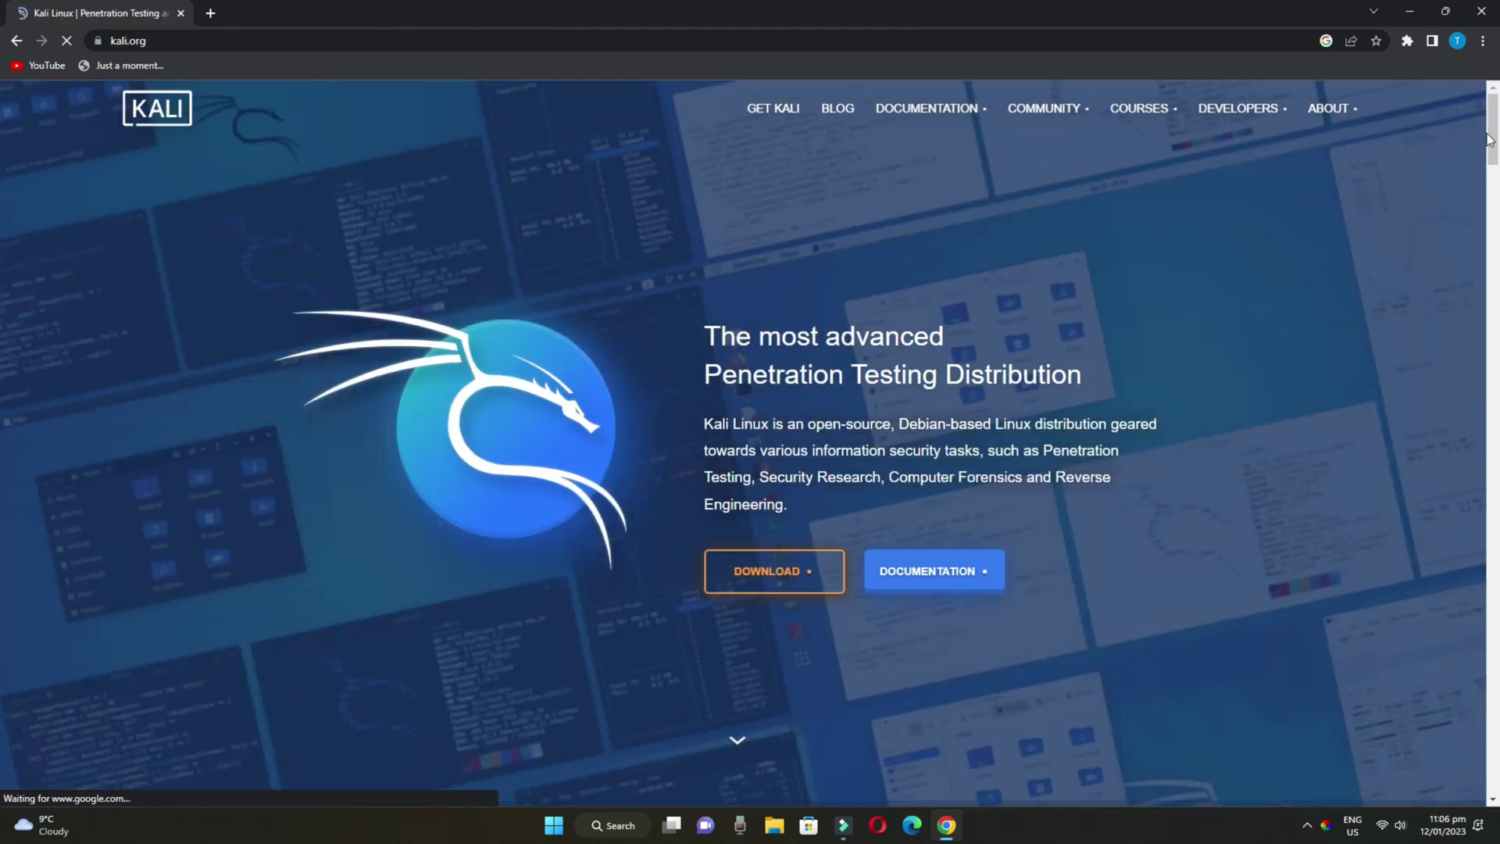
mouse_move(1493, 137)
left_mouse_down()
mouse_move(1495, 396)
mouse_move(1494, 109)
left_mouse_up()
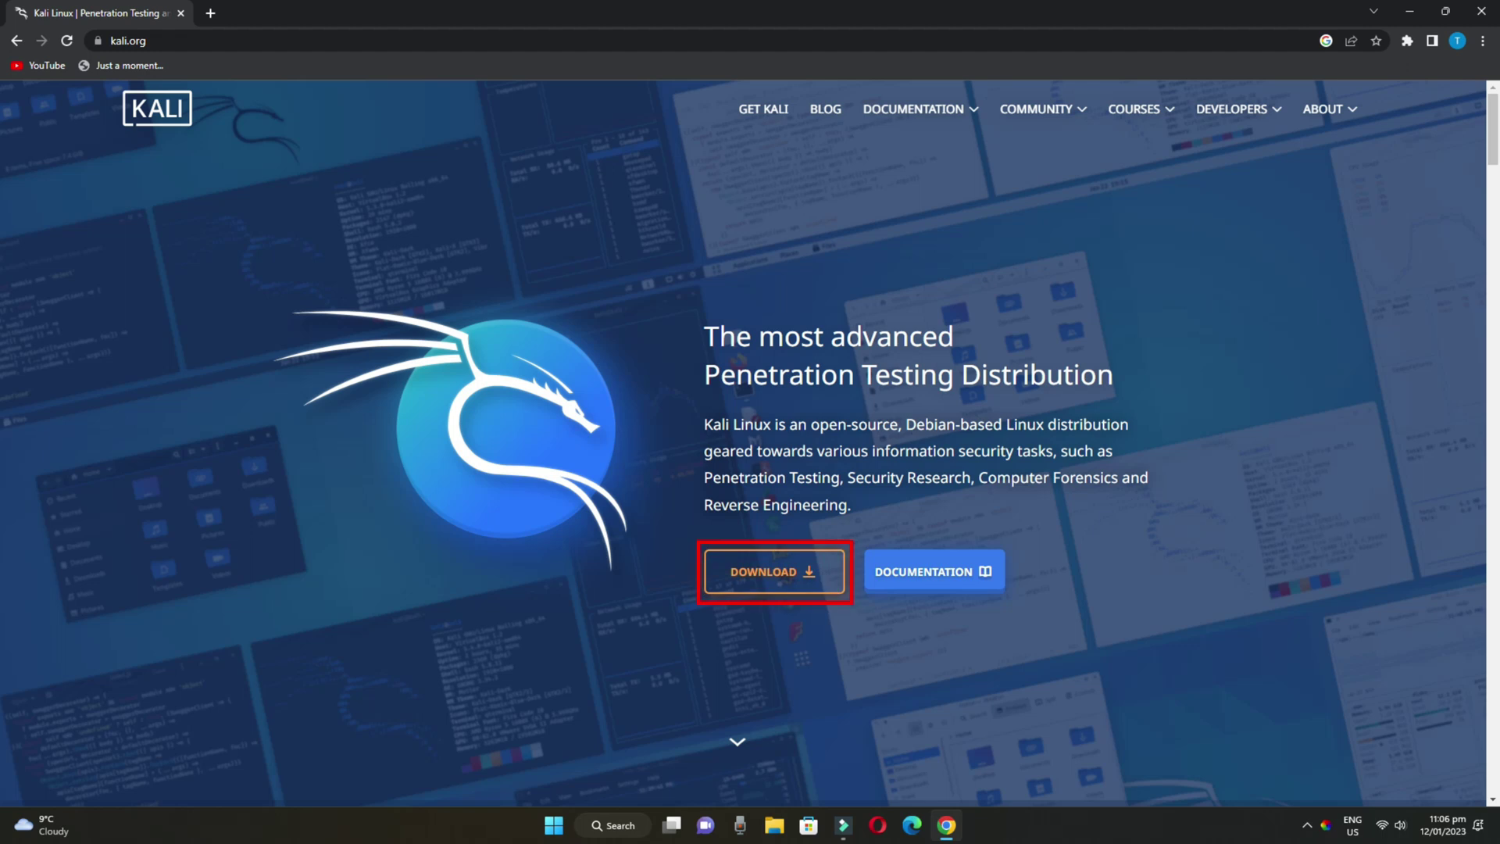
Go to the Get Kali page and show the 64-bit Kali Linux 2022.4 installer images
left_click(801, 577)
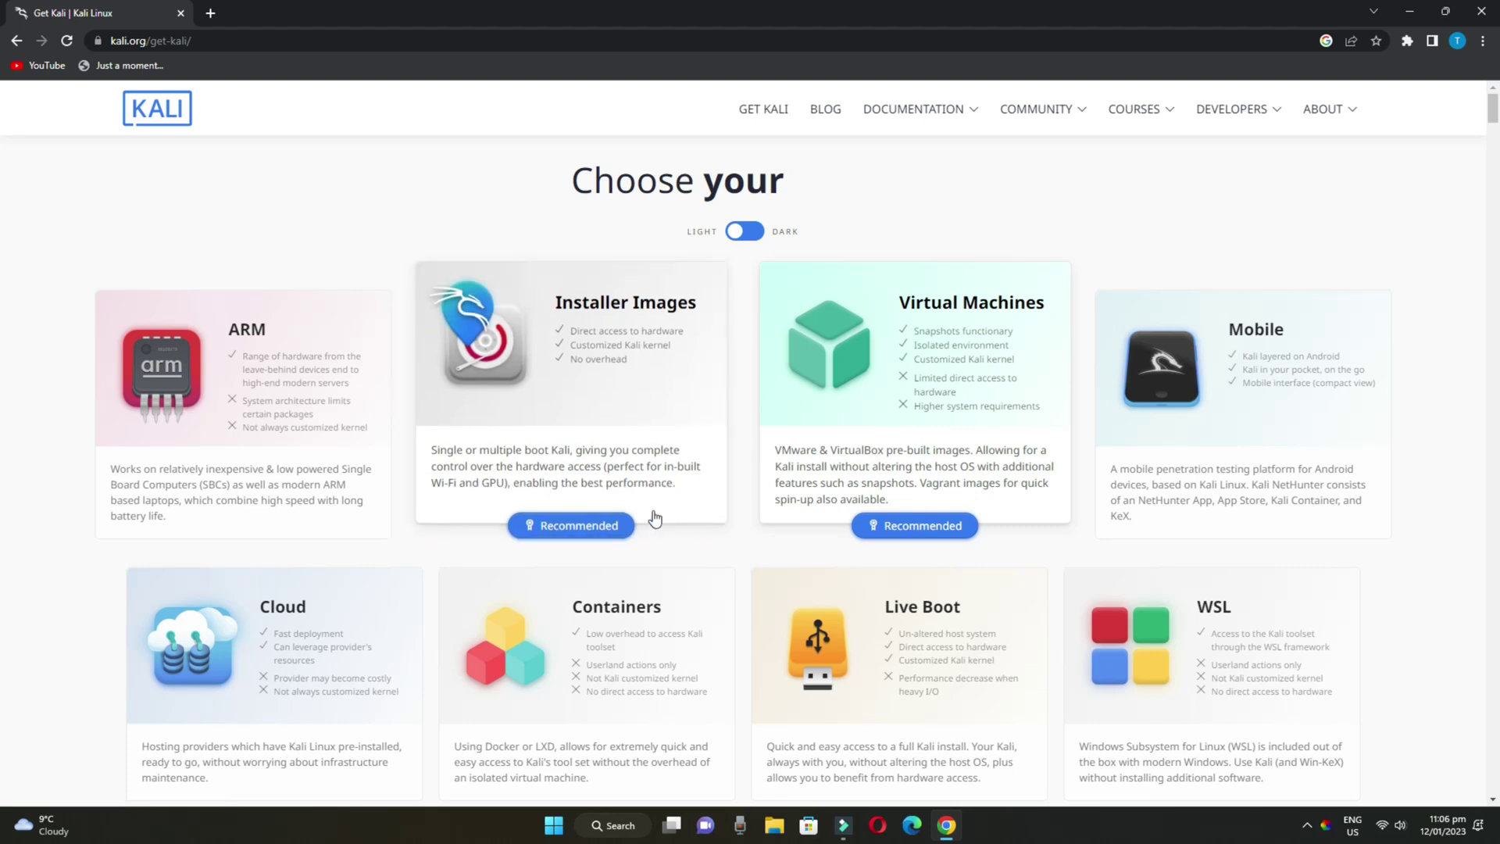
left_click(603, 519)
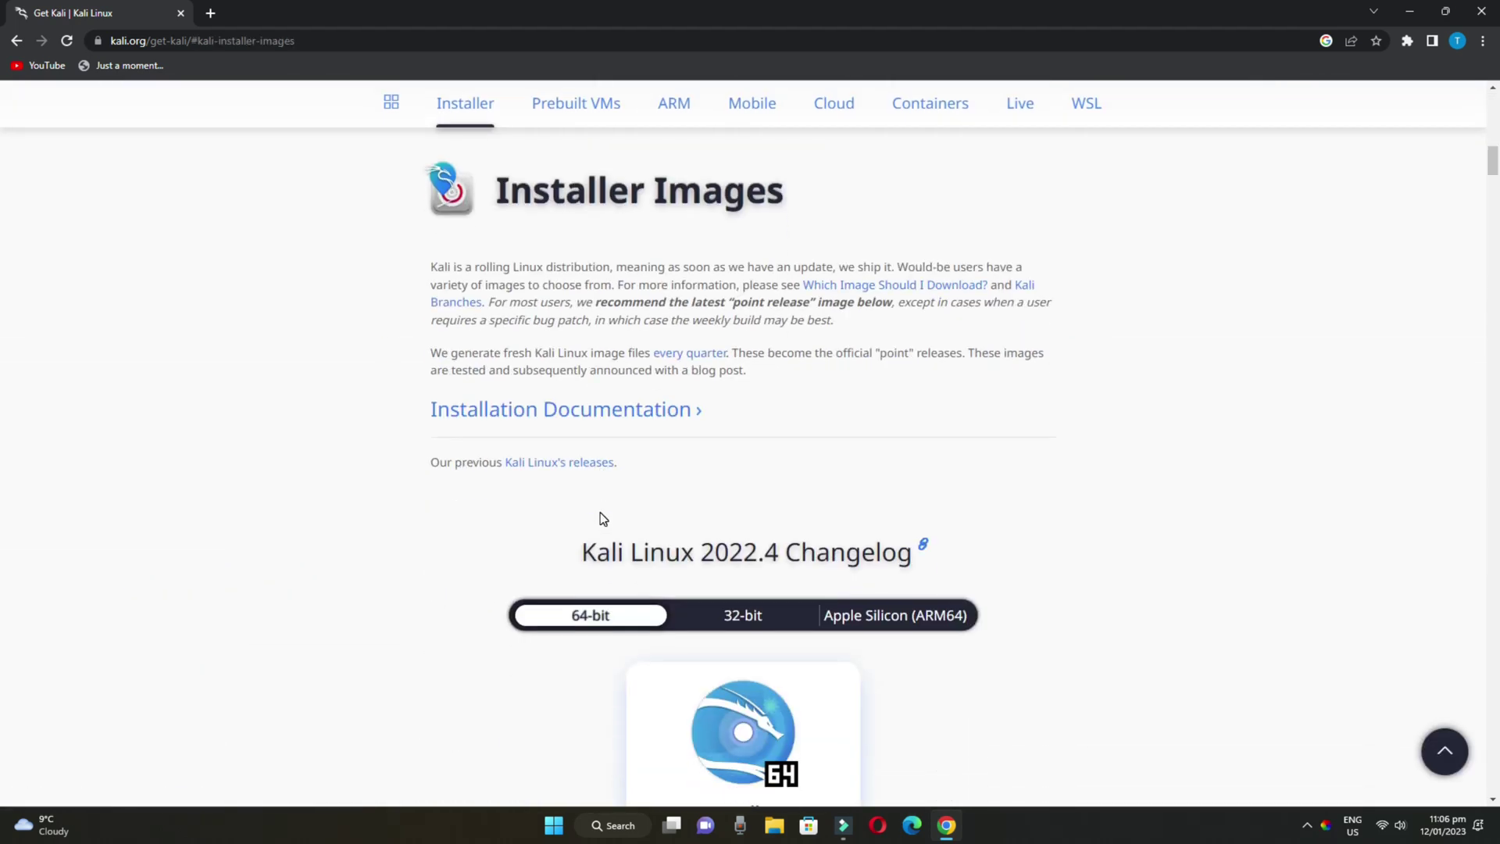
scroll(603, 519, "down", 3)
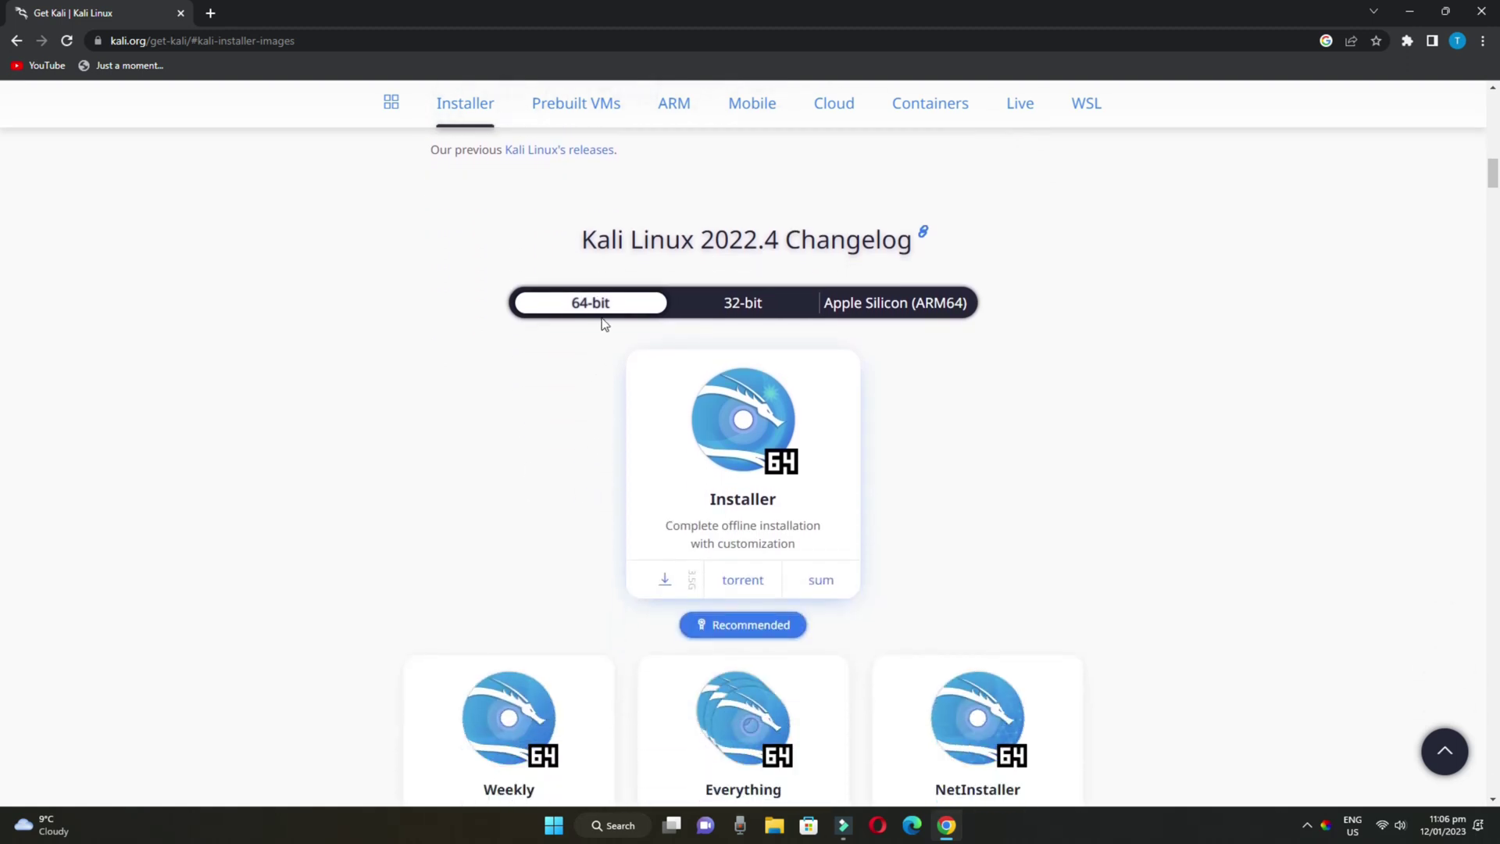
left_click(726, 311)
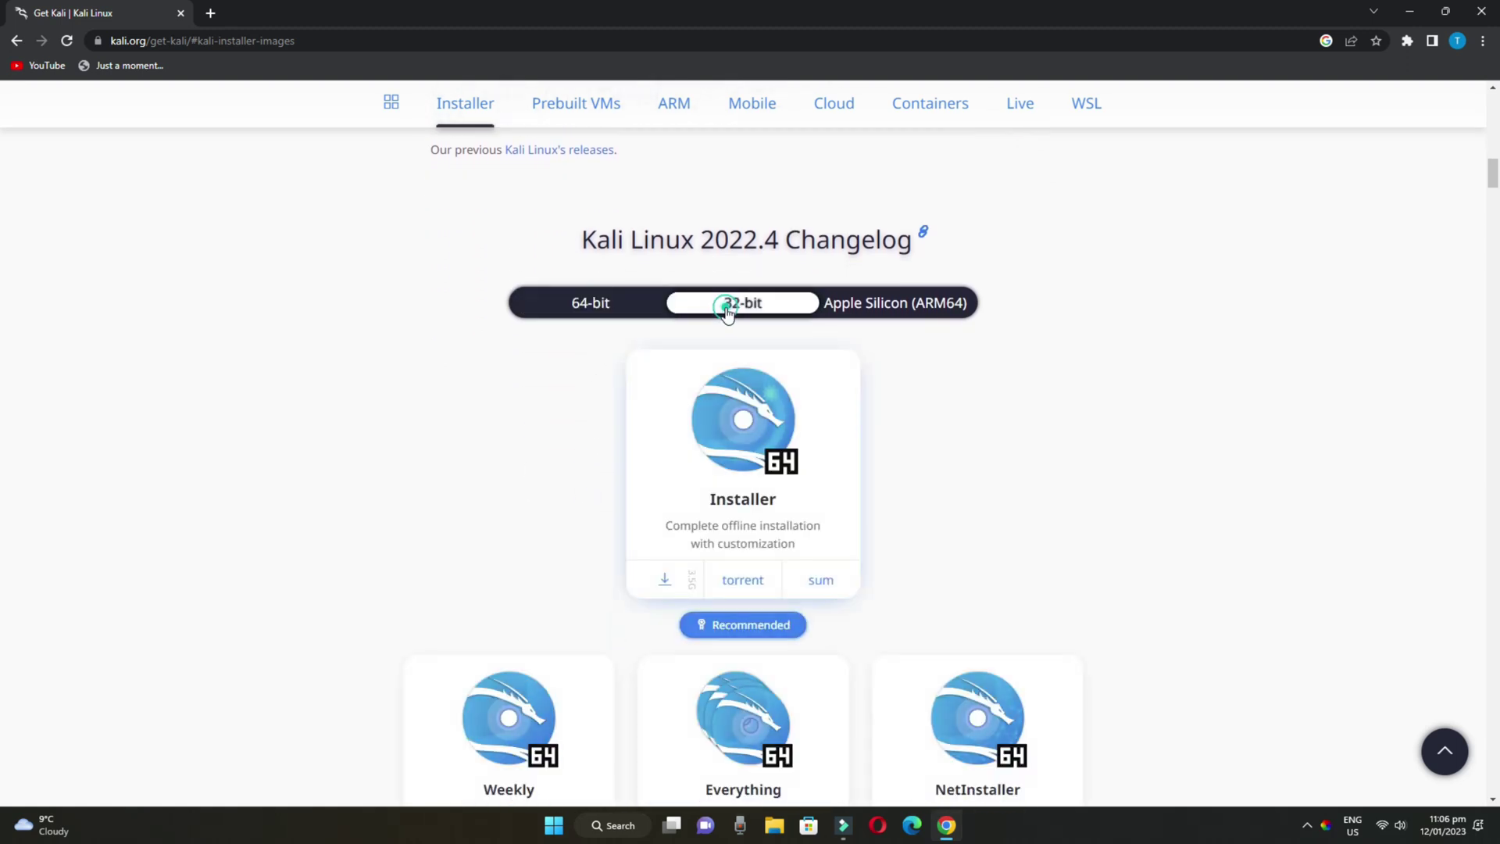
left_click(592, 307)
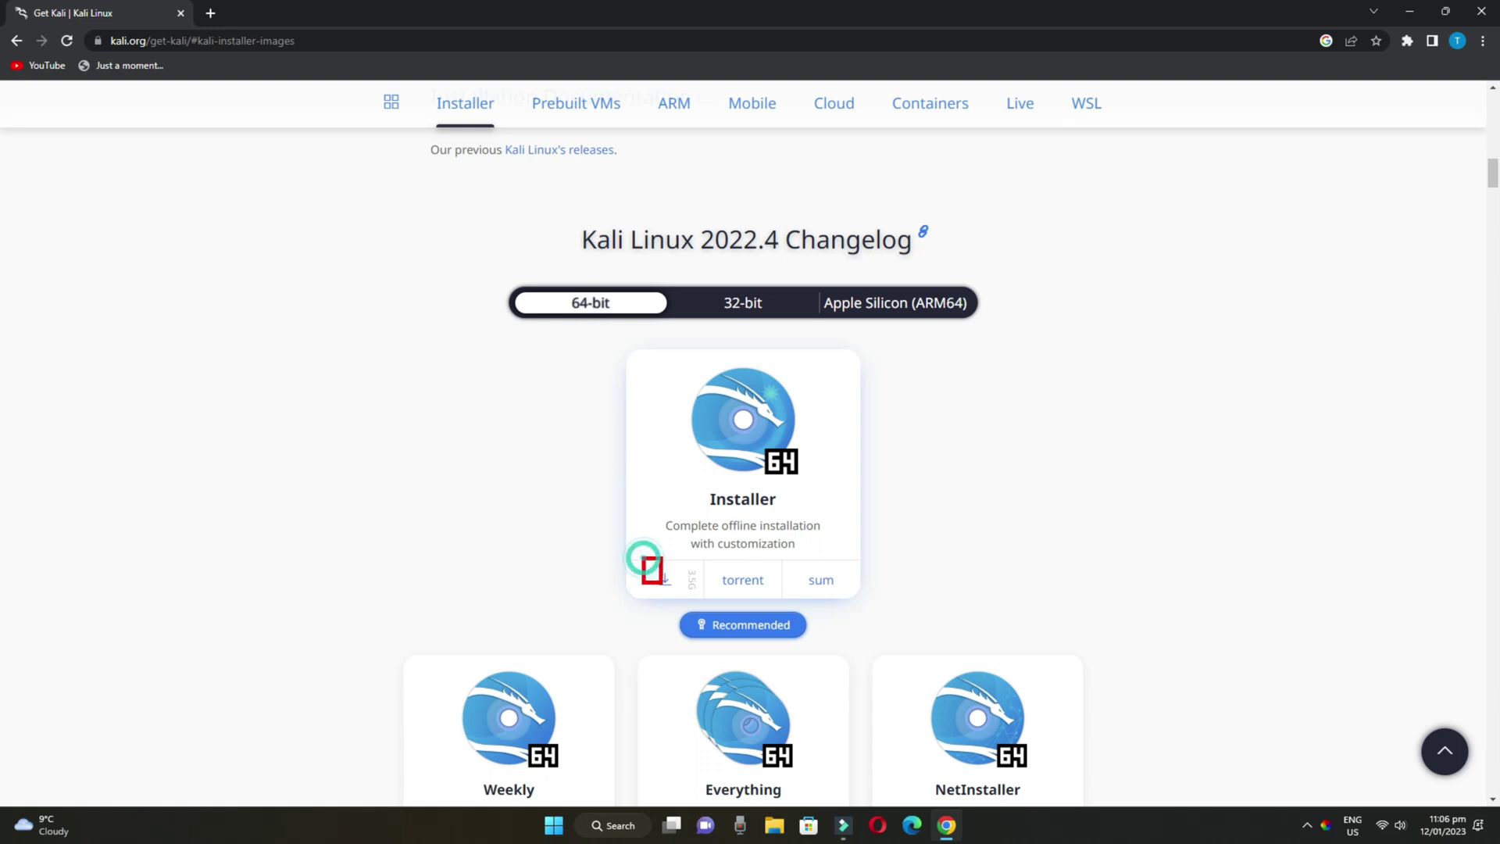
Cancel IDM's 3.53 GB kali-linux-2022.4-installer-amd64.iso download prompt, then minimize Chrome
left_click(665, 580)
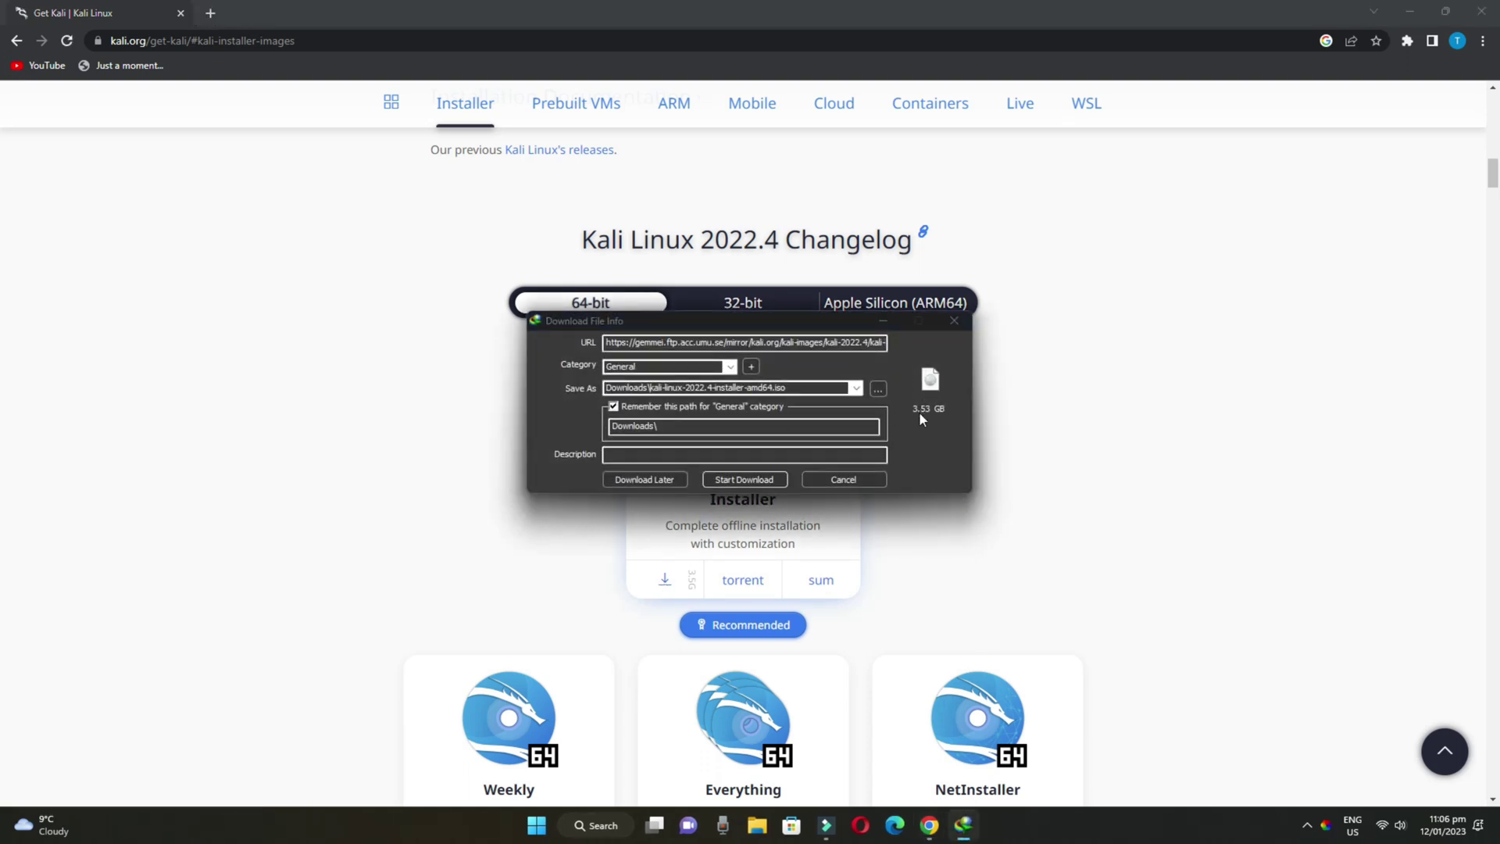
left_click(900, 422)
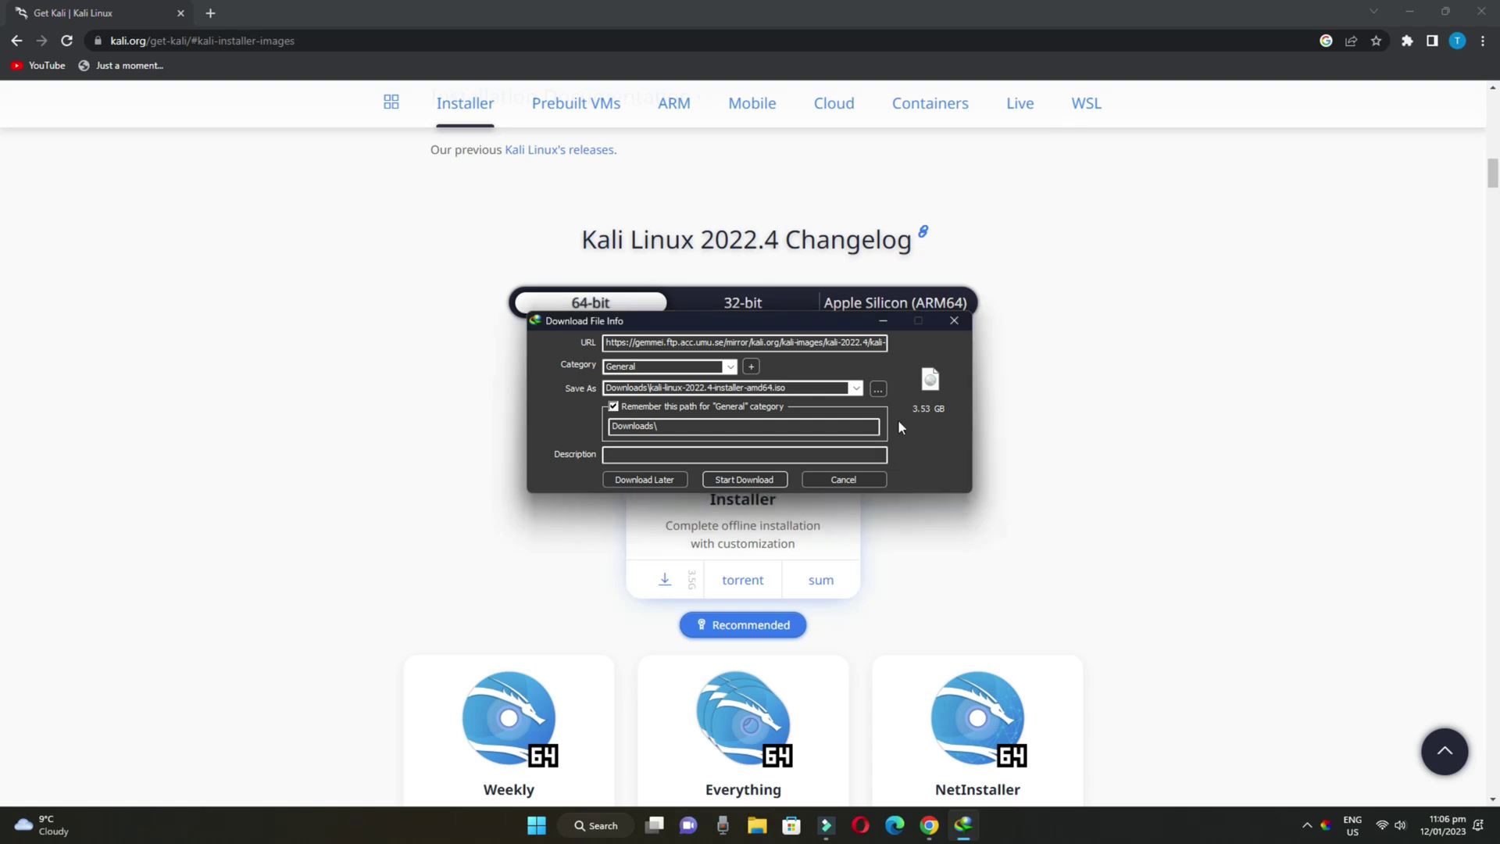
left_click(956, 320)
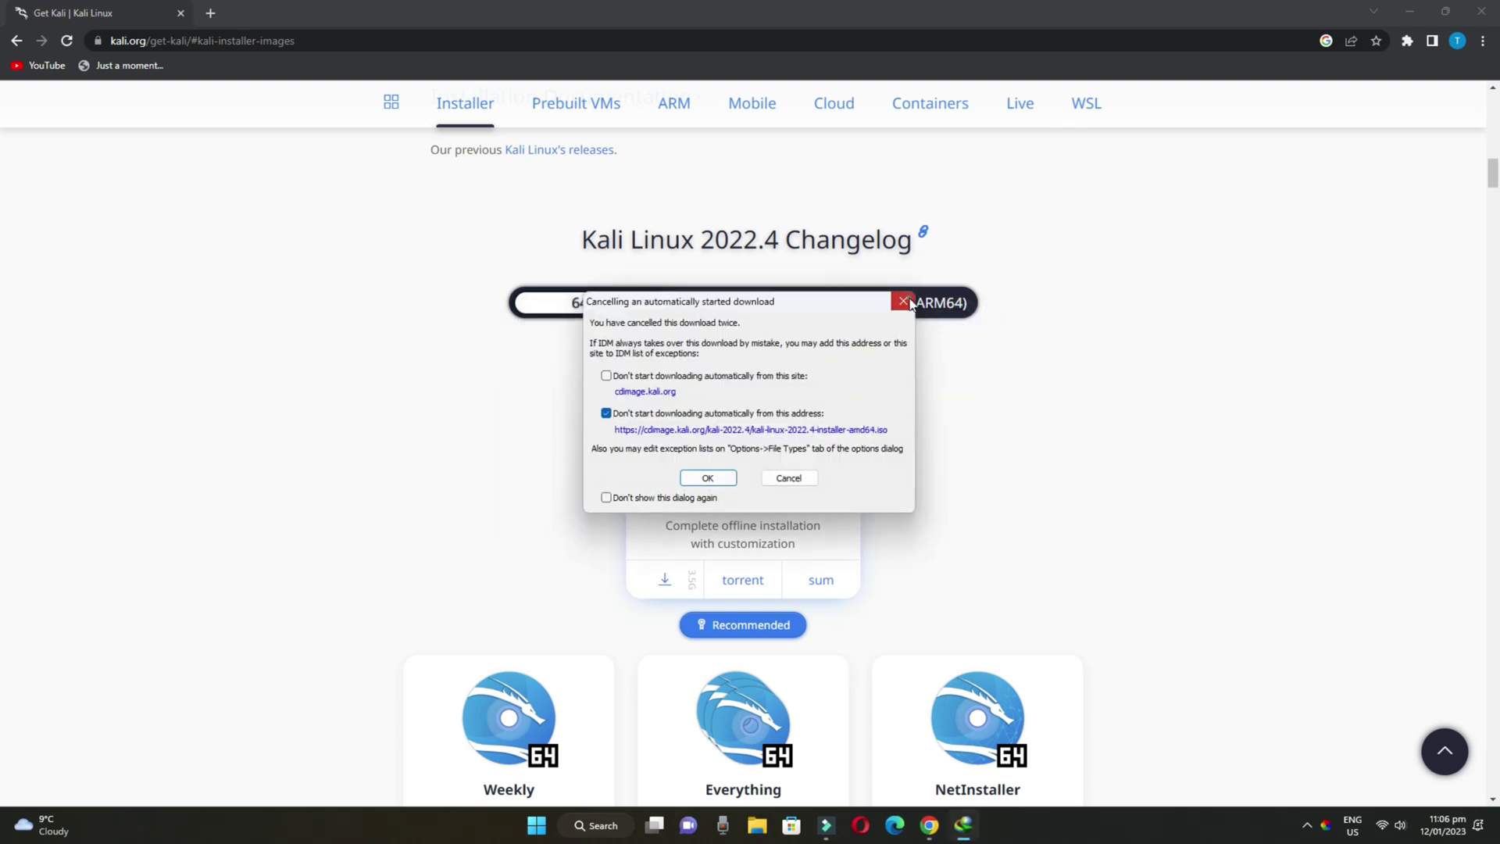
left_click(905, 302)
left_click(1400, 18)
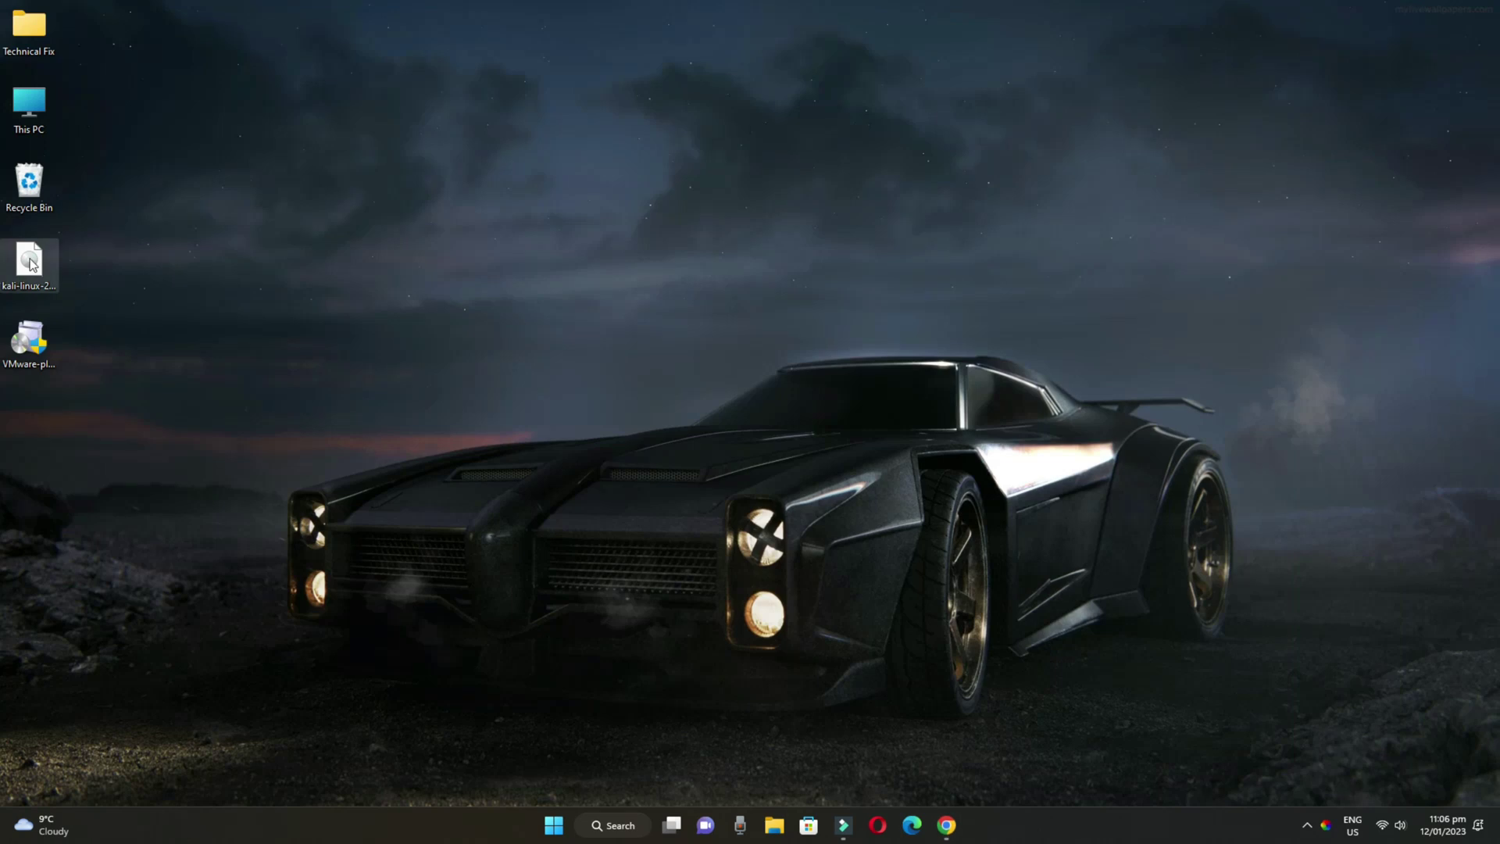
Move the Kali ISO icon to the desktop's upper right and Google 'download vmware workstation' in a new tab
left_click_drag(45, 277, 1172, 121)
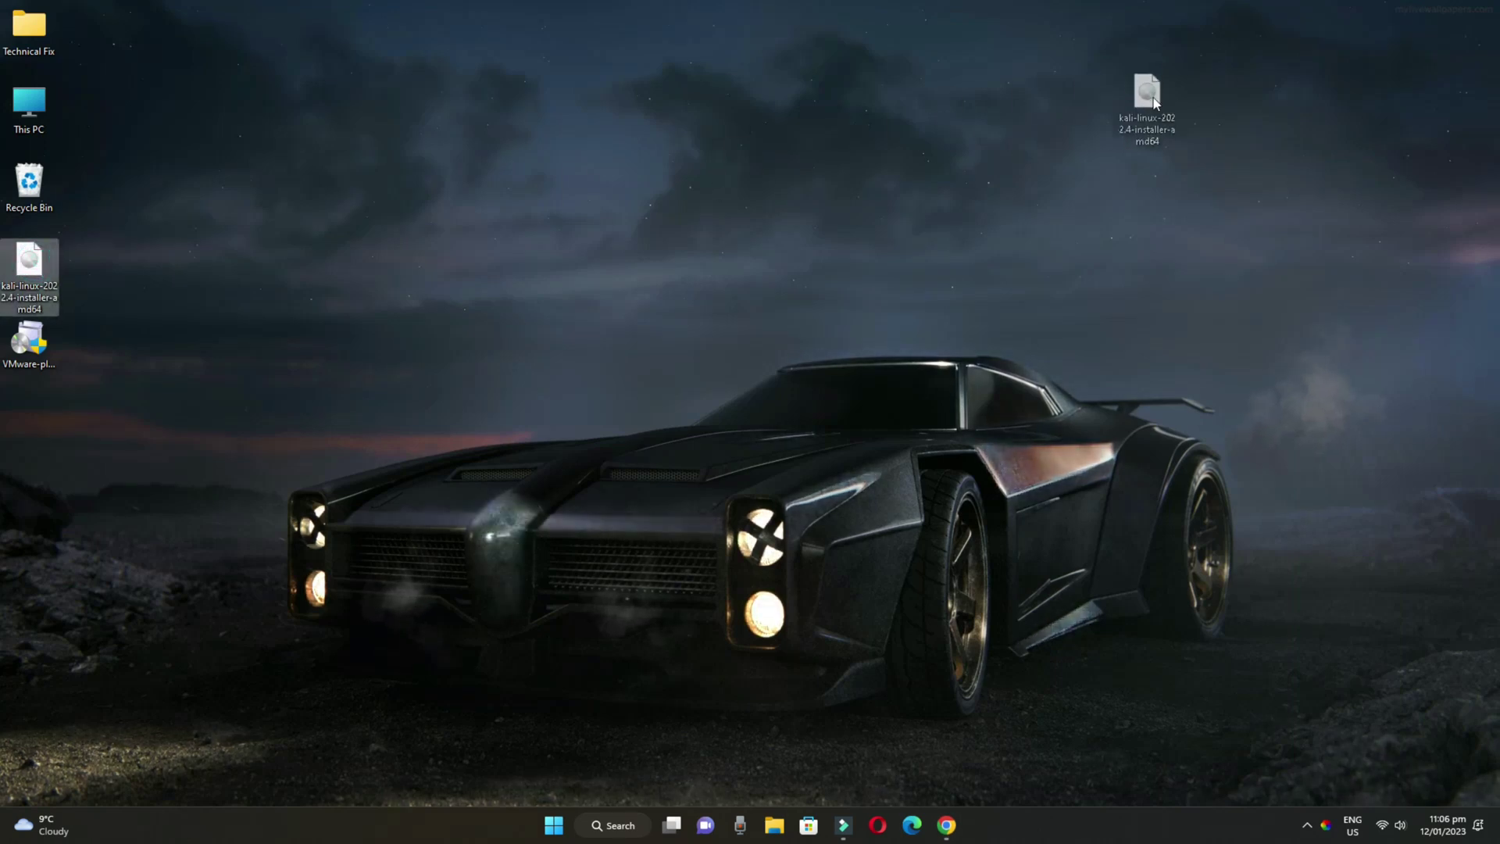
left_click(1226, 228)
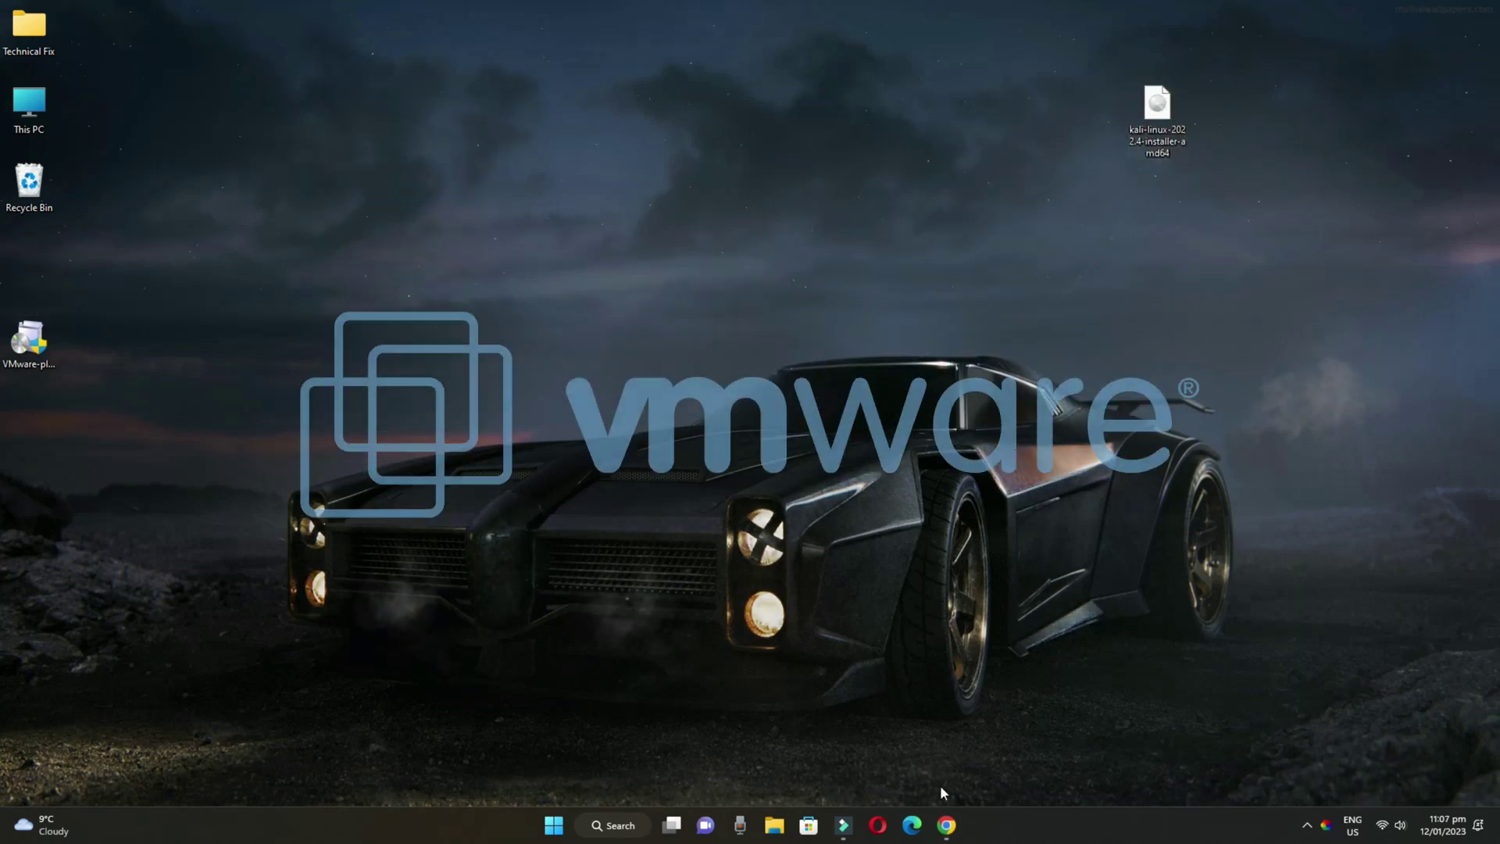
left_click(946, 825)
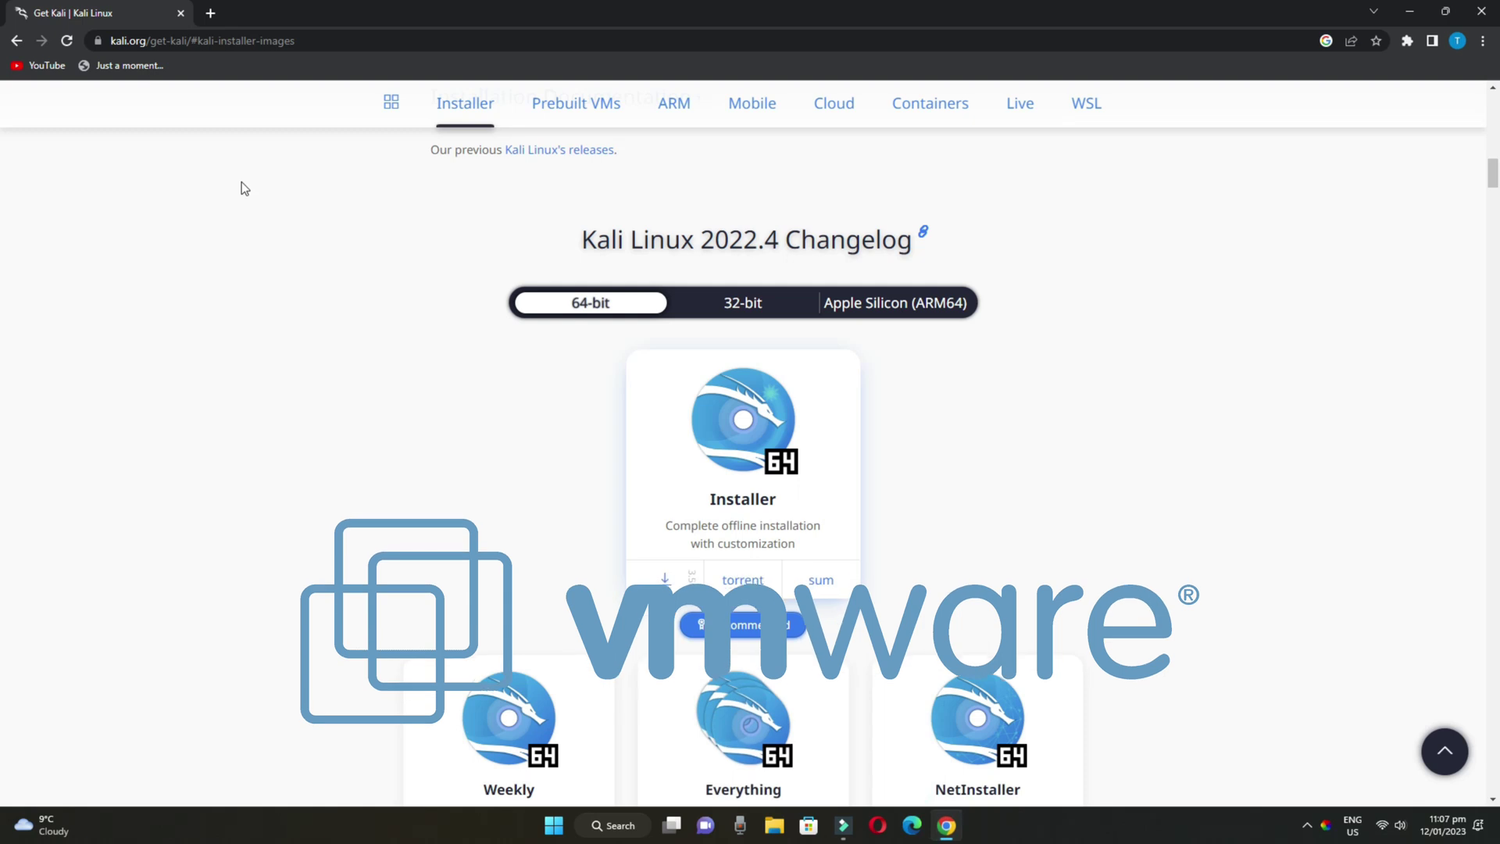
left_click(211, 13)
type("do")
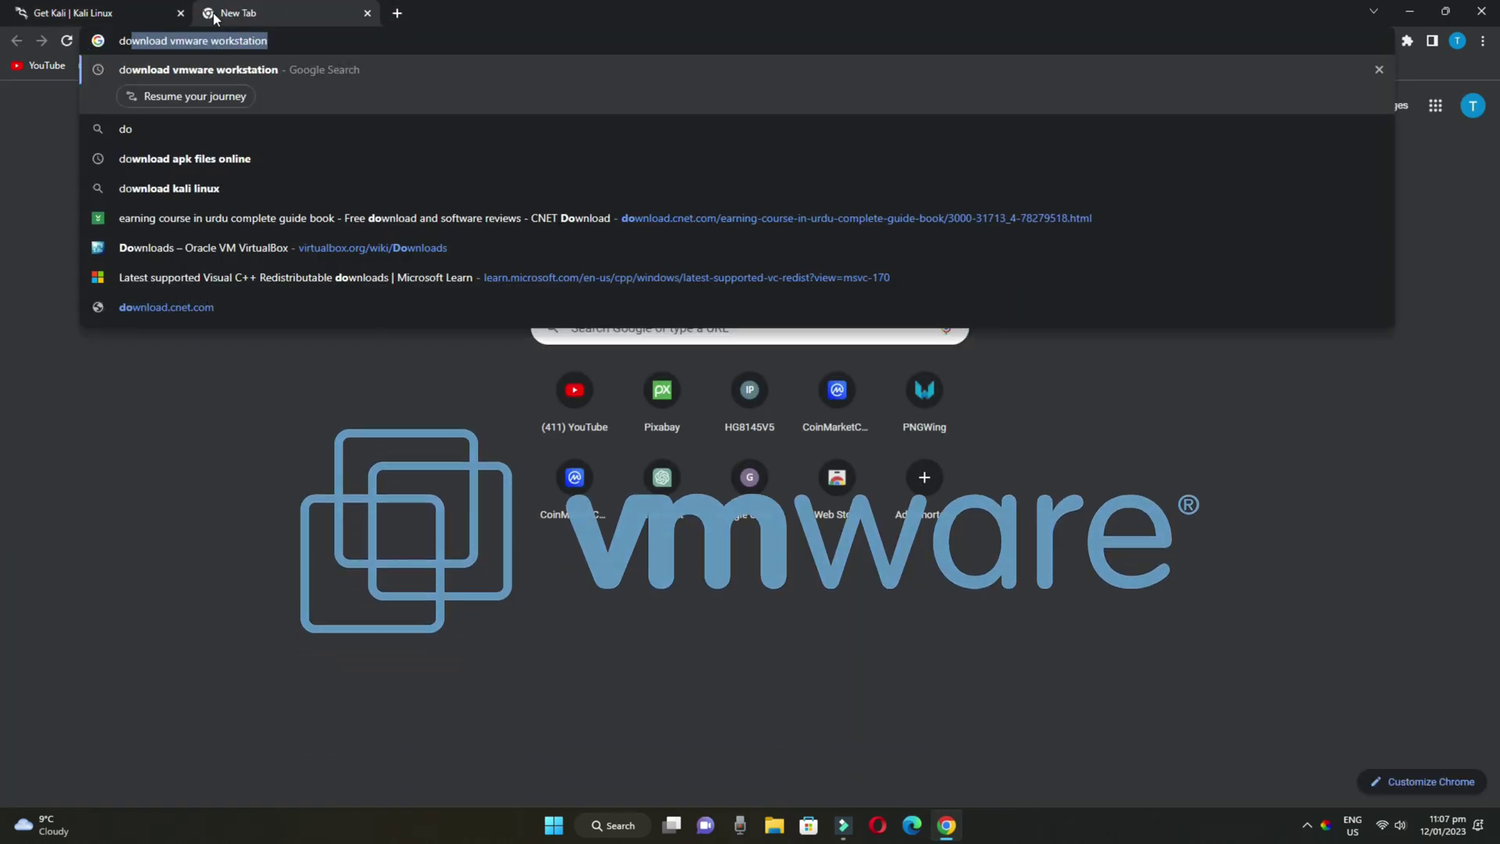
key("Return")
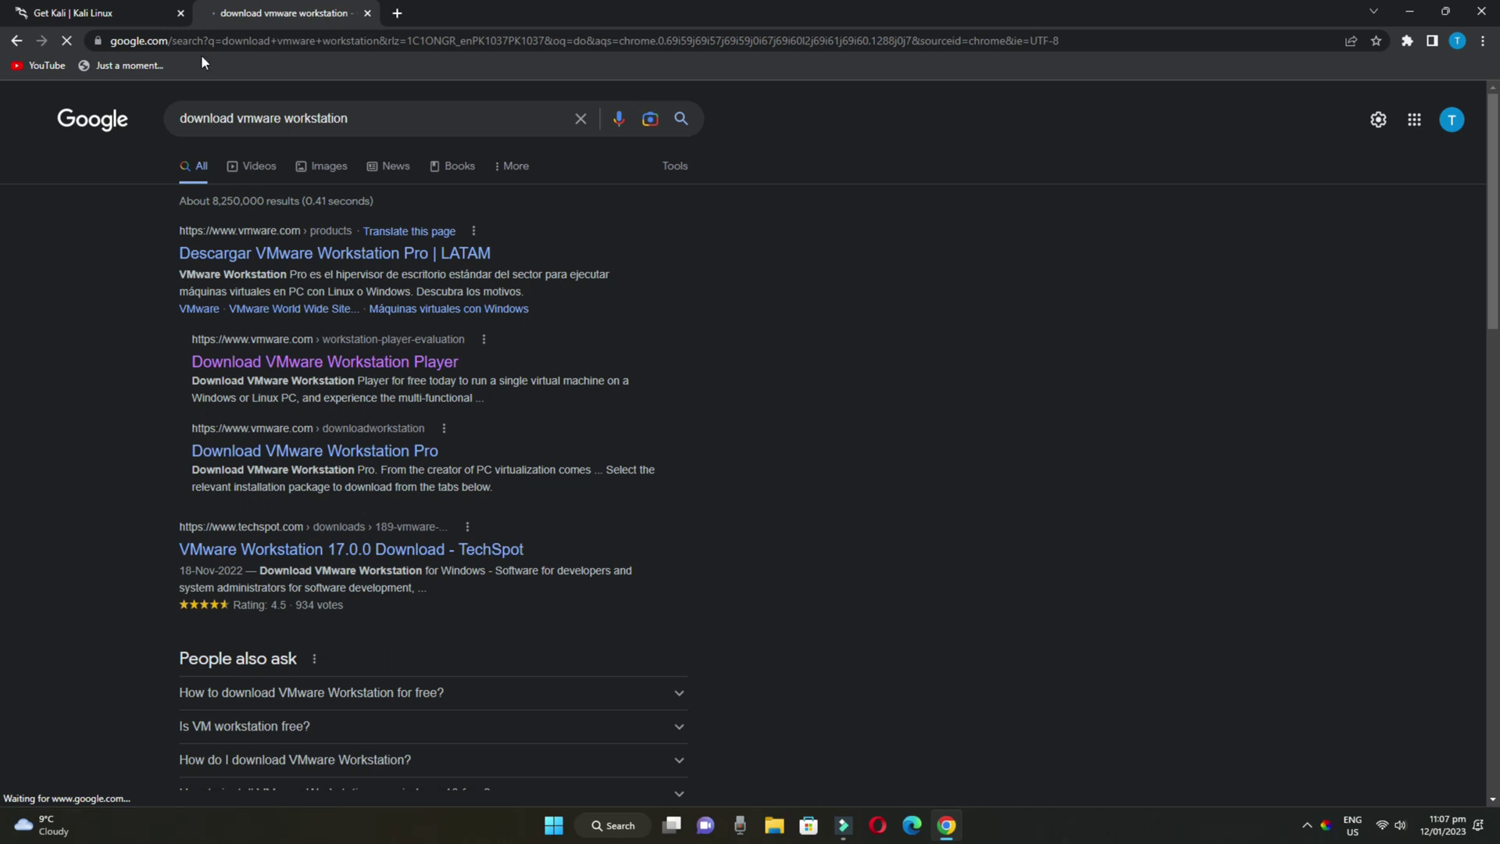
Download Workstation 17 Player for Windows from the VMware Player page, dismissing IDM's duplicate notice
left_click(399, 365)
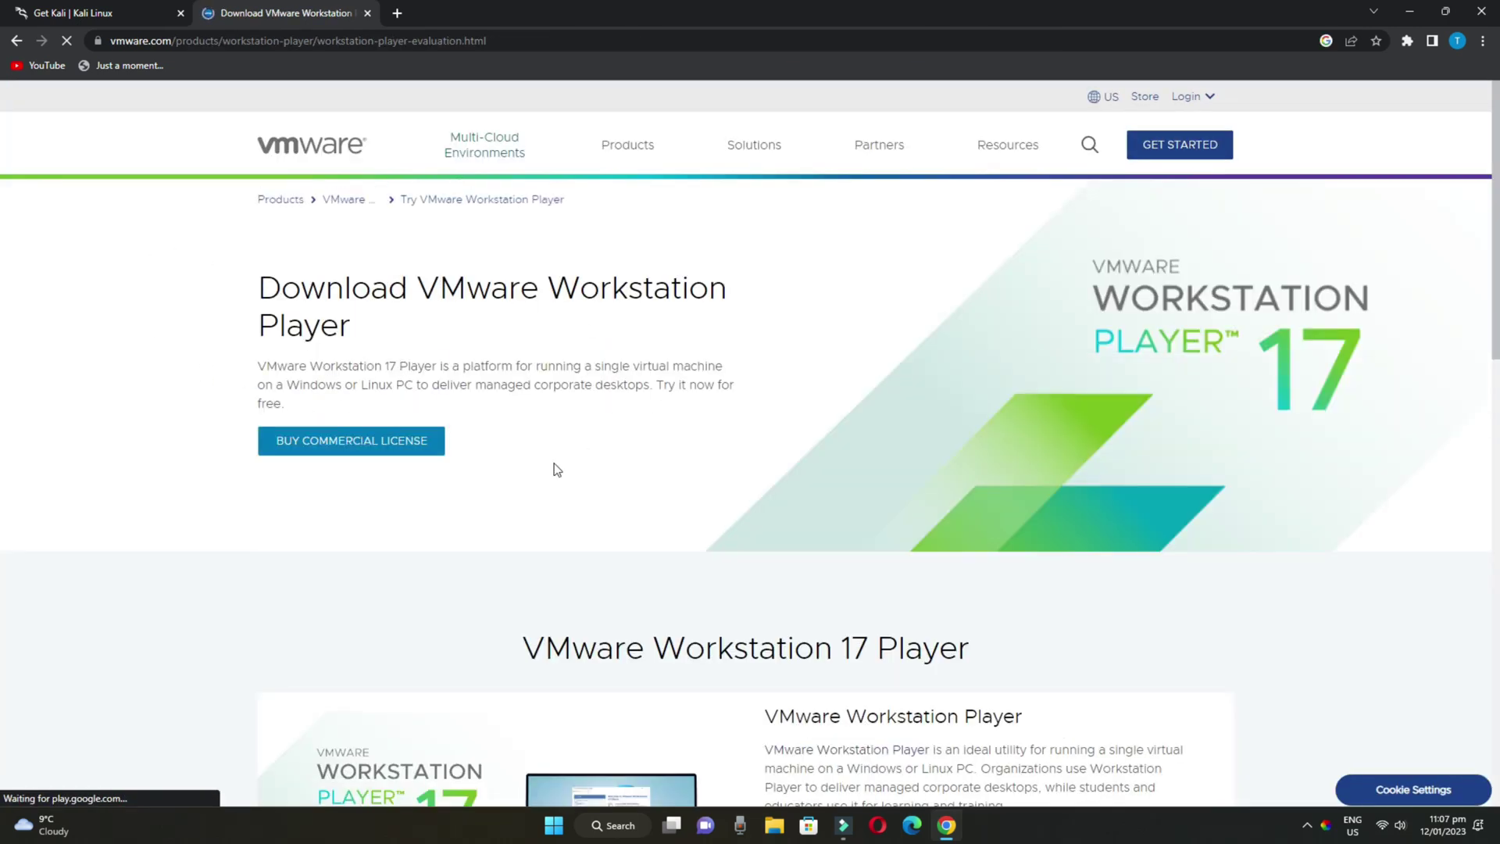
scroll(556, 469, "down", 9)
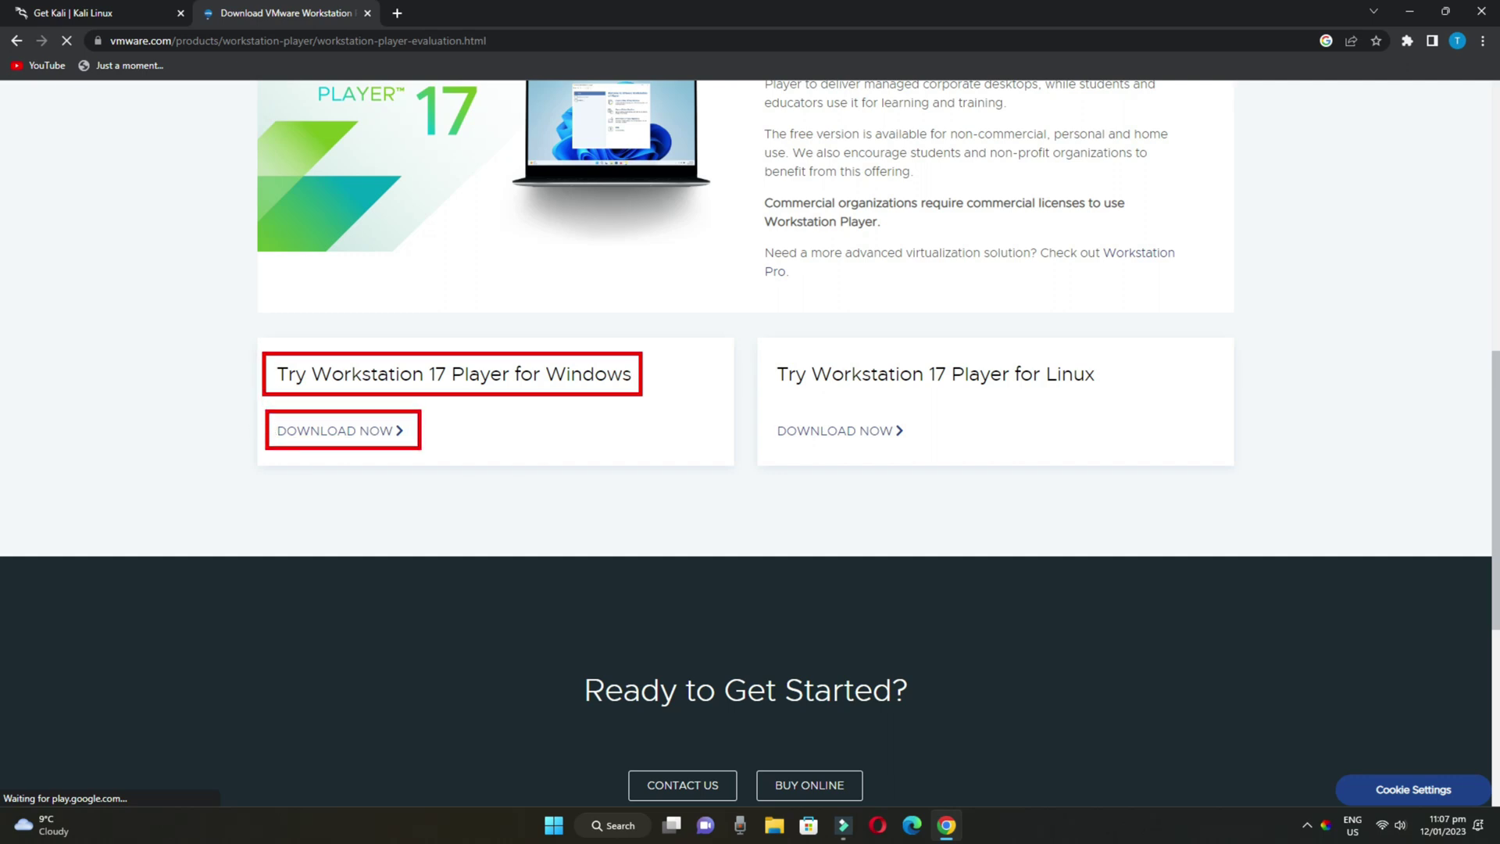
left_click(341, 432)
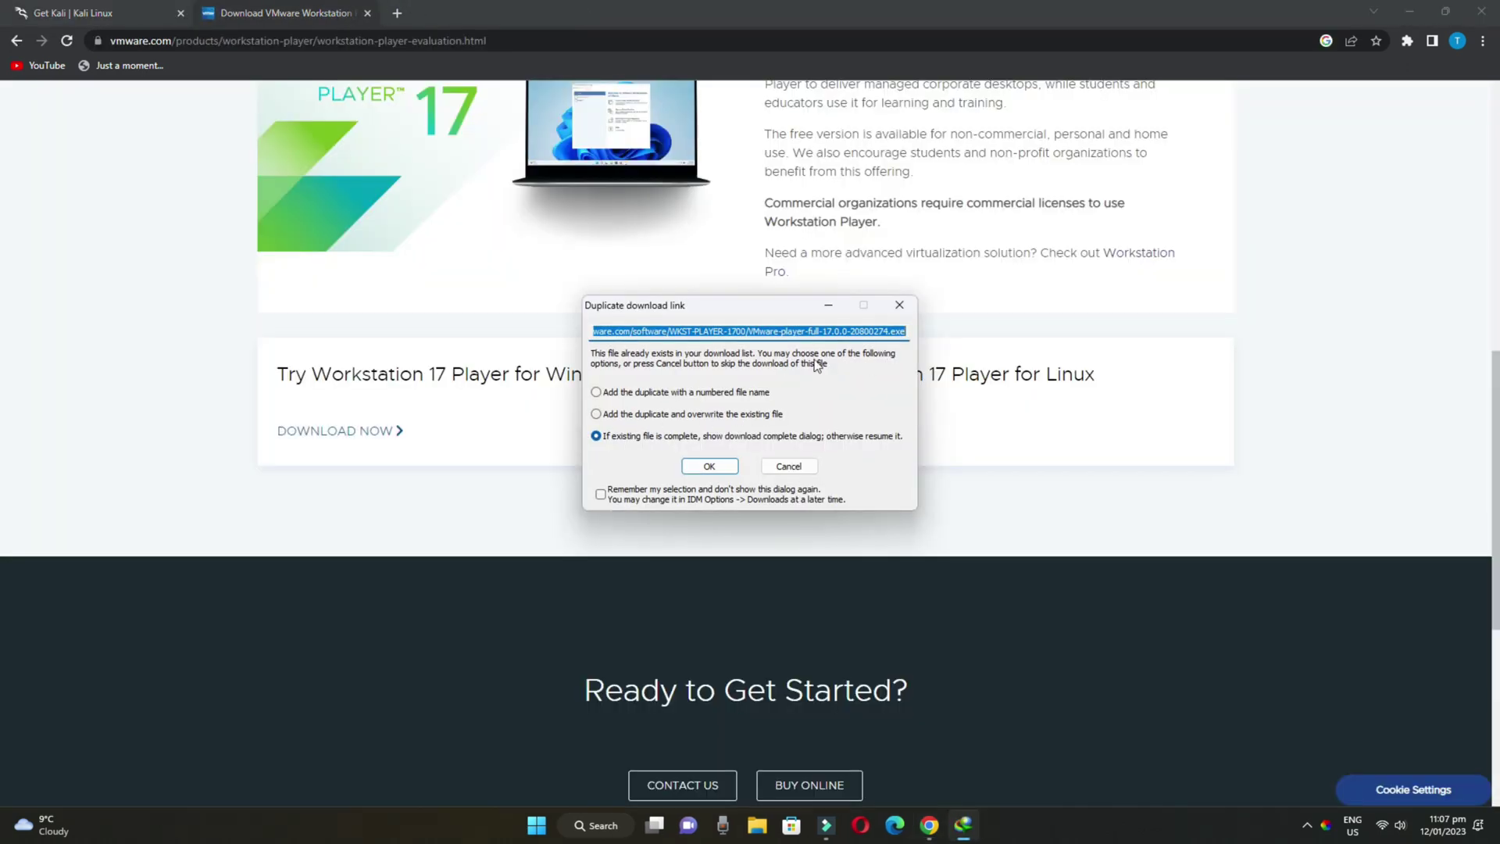
left_click(899, 306)
Place the VMware-player-full-17.0.0 installer beside the Kali ISO and run it as administrator
left_click(1408, 20)
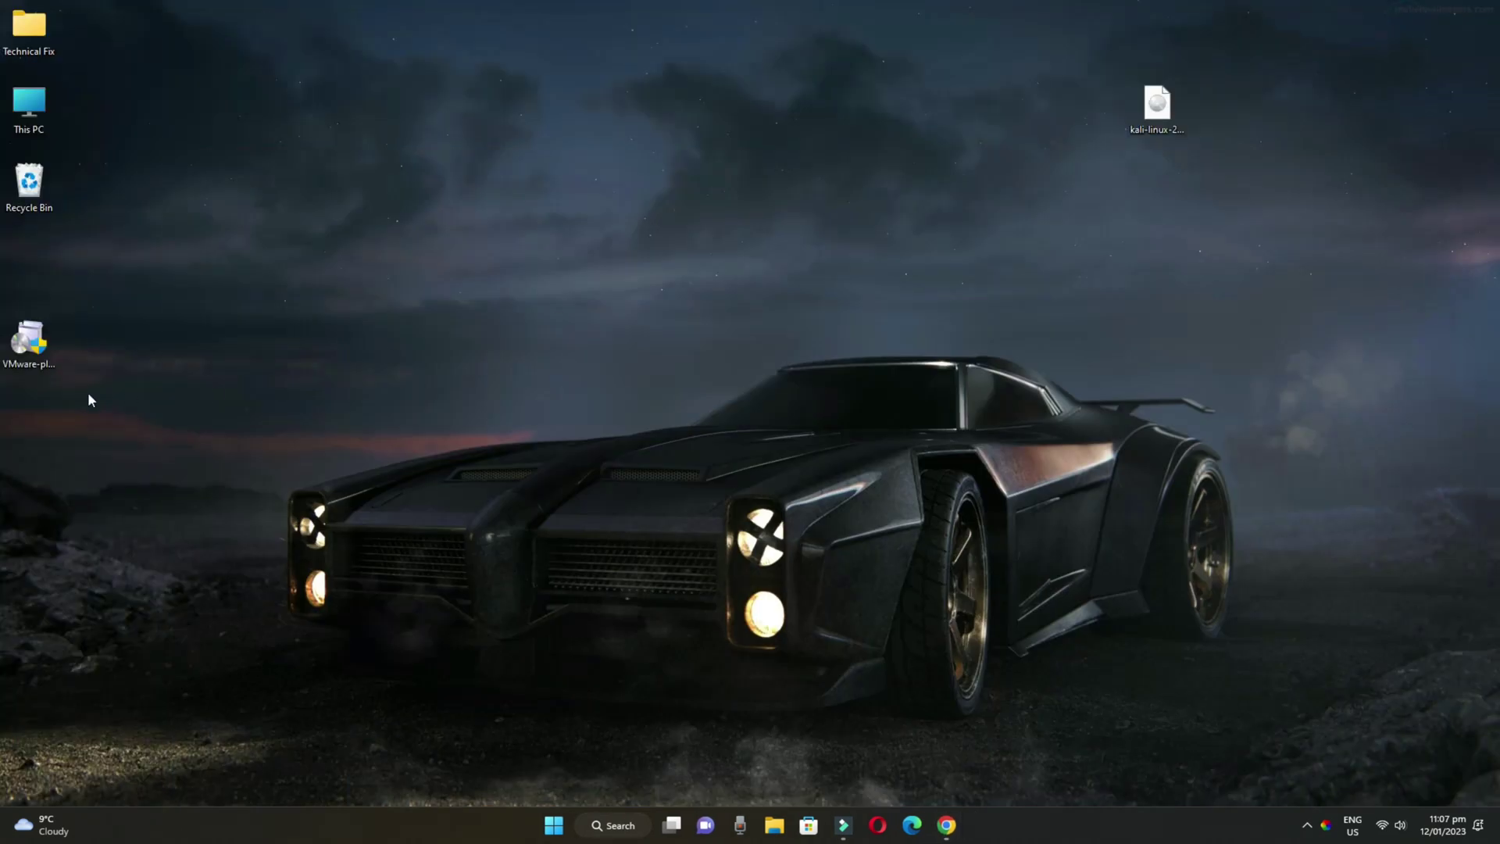
left_click_drag(31, 336, 1163, 229)
left_click(999, 288)
left_click_drag(1353, 83, 1083, 317)
left_click(990, 332)
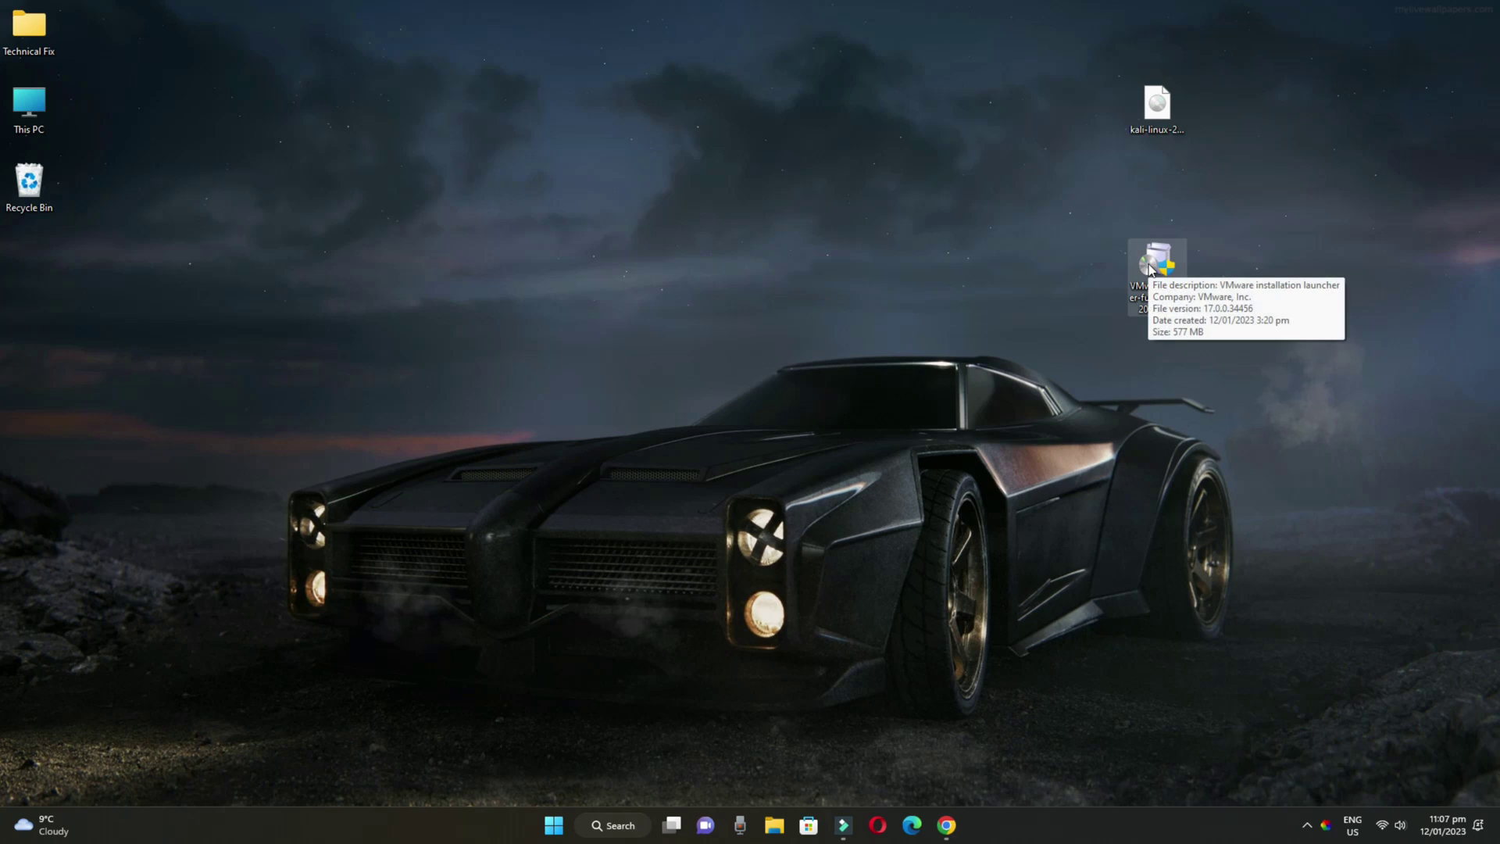
right_click(1149, 264)
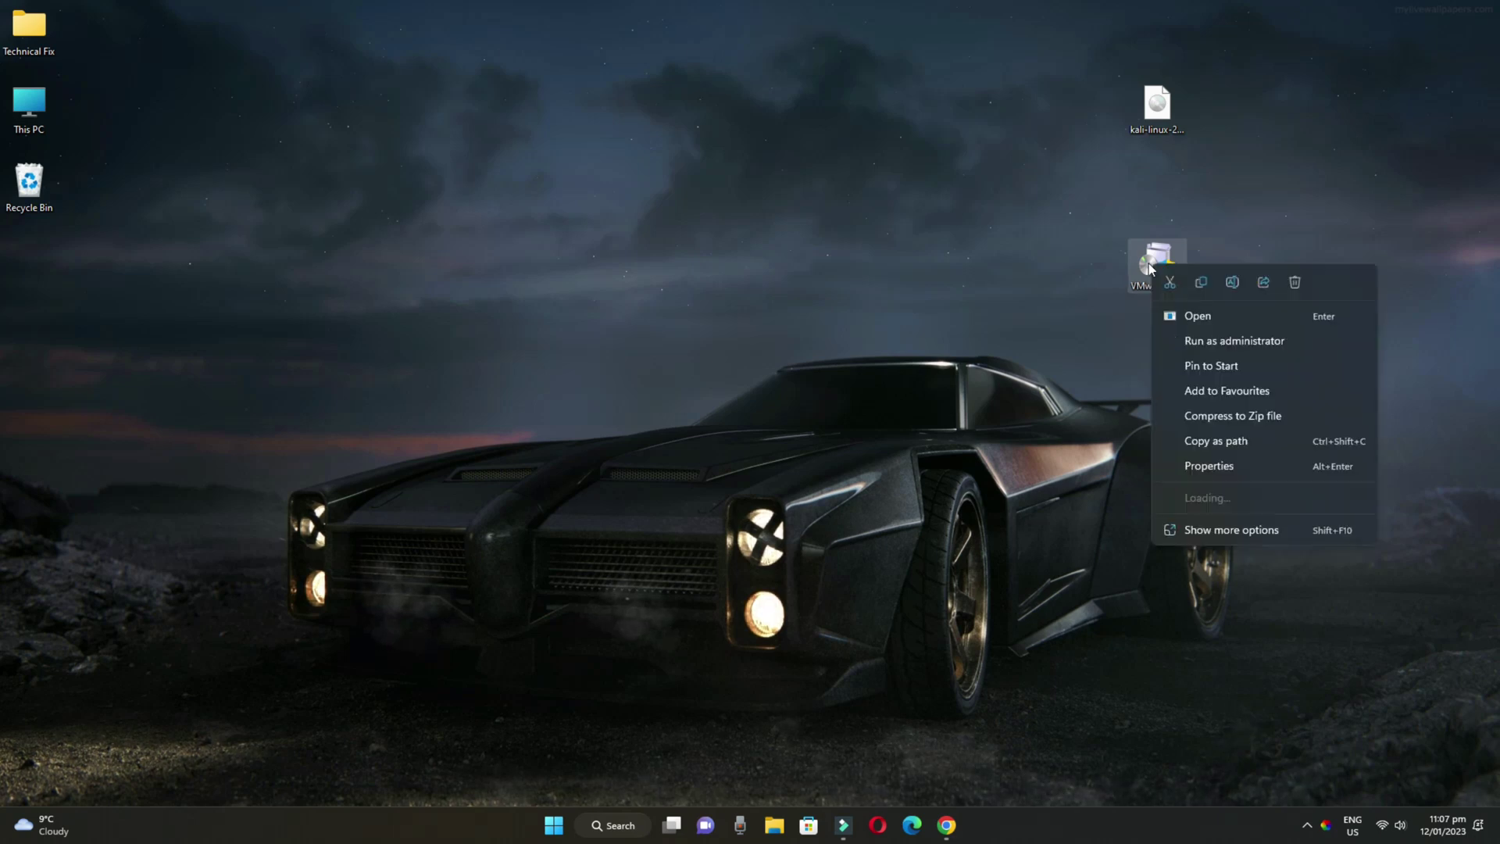
left_click(1192, 340)
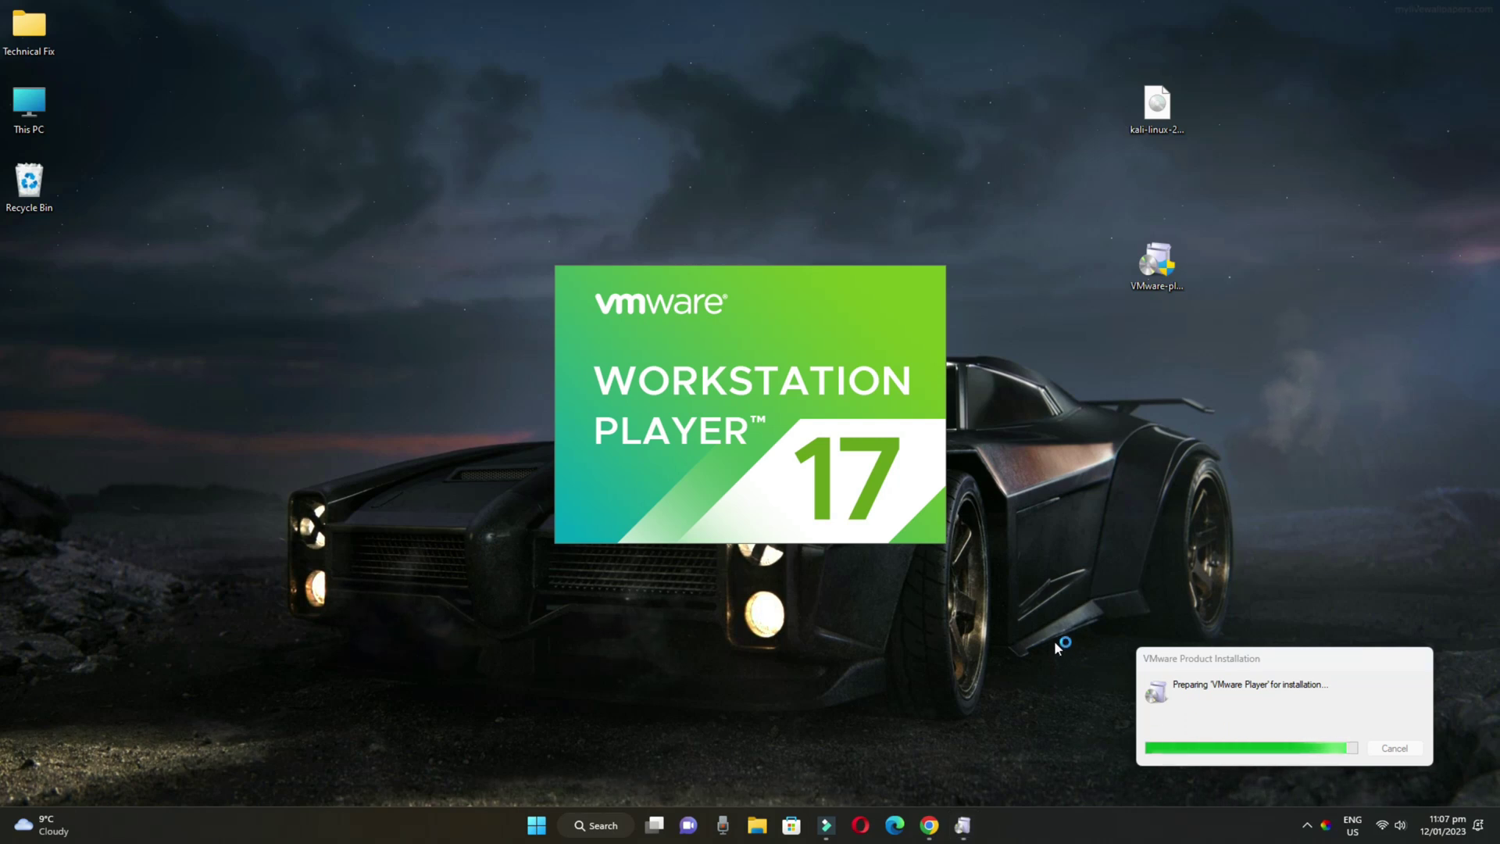
Accept the licence, keep default setup and shortcut options, install Workstation 17 Player, and finish
left_click(838, 534)
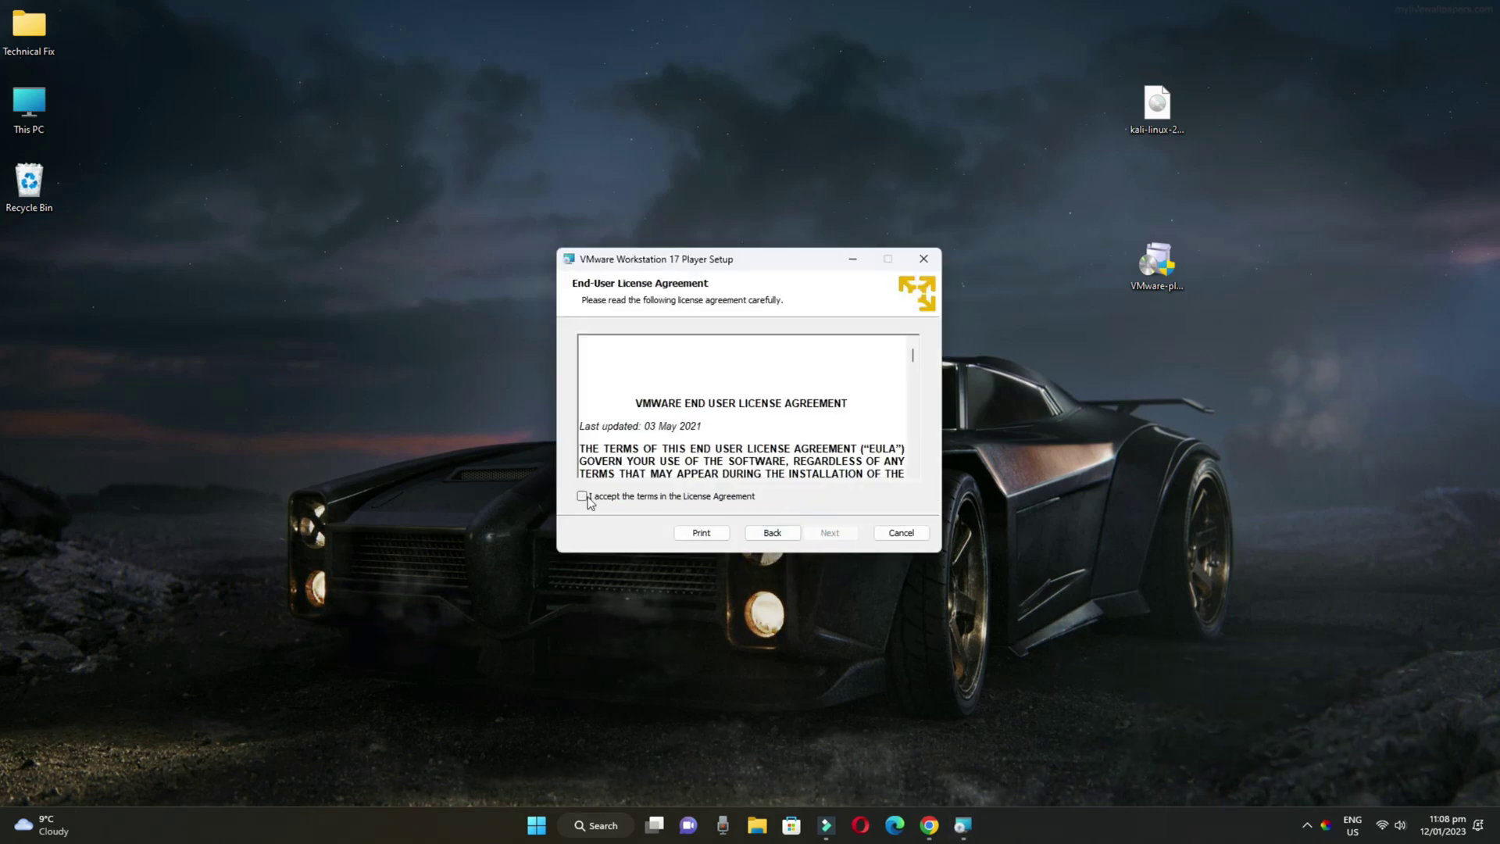
left_click(831, 533)
left_click(831, 533)
left_click(841, 533)
left_click(841, 534)
left_click(841, 533)
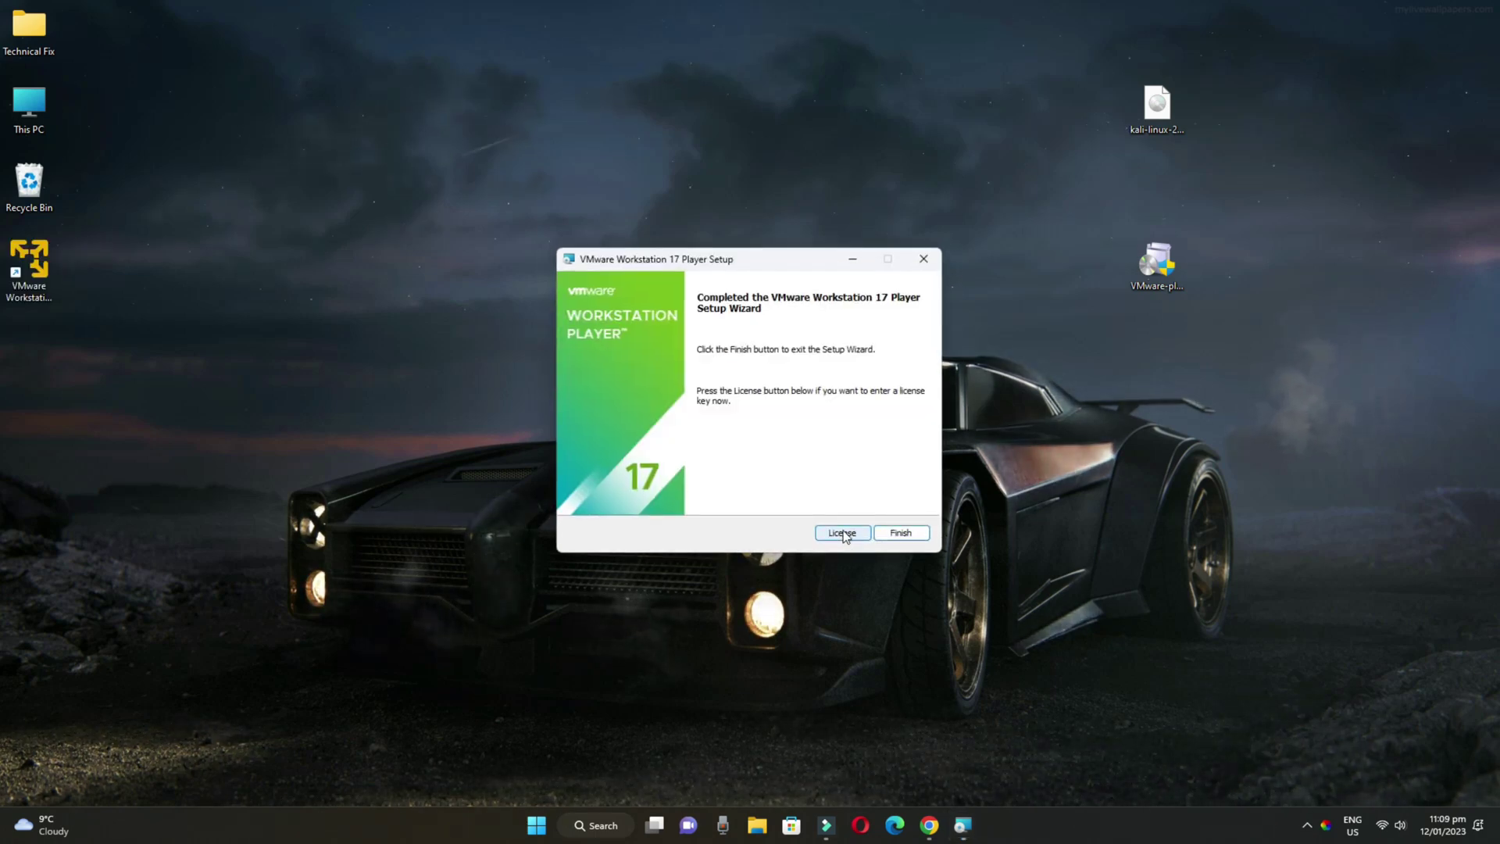
left_click(889, 537)
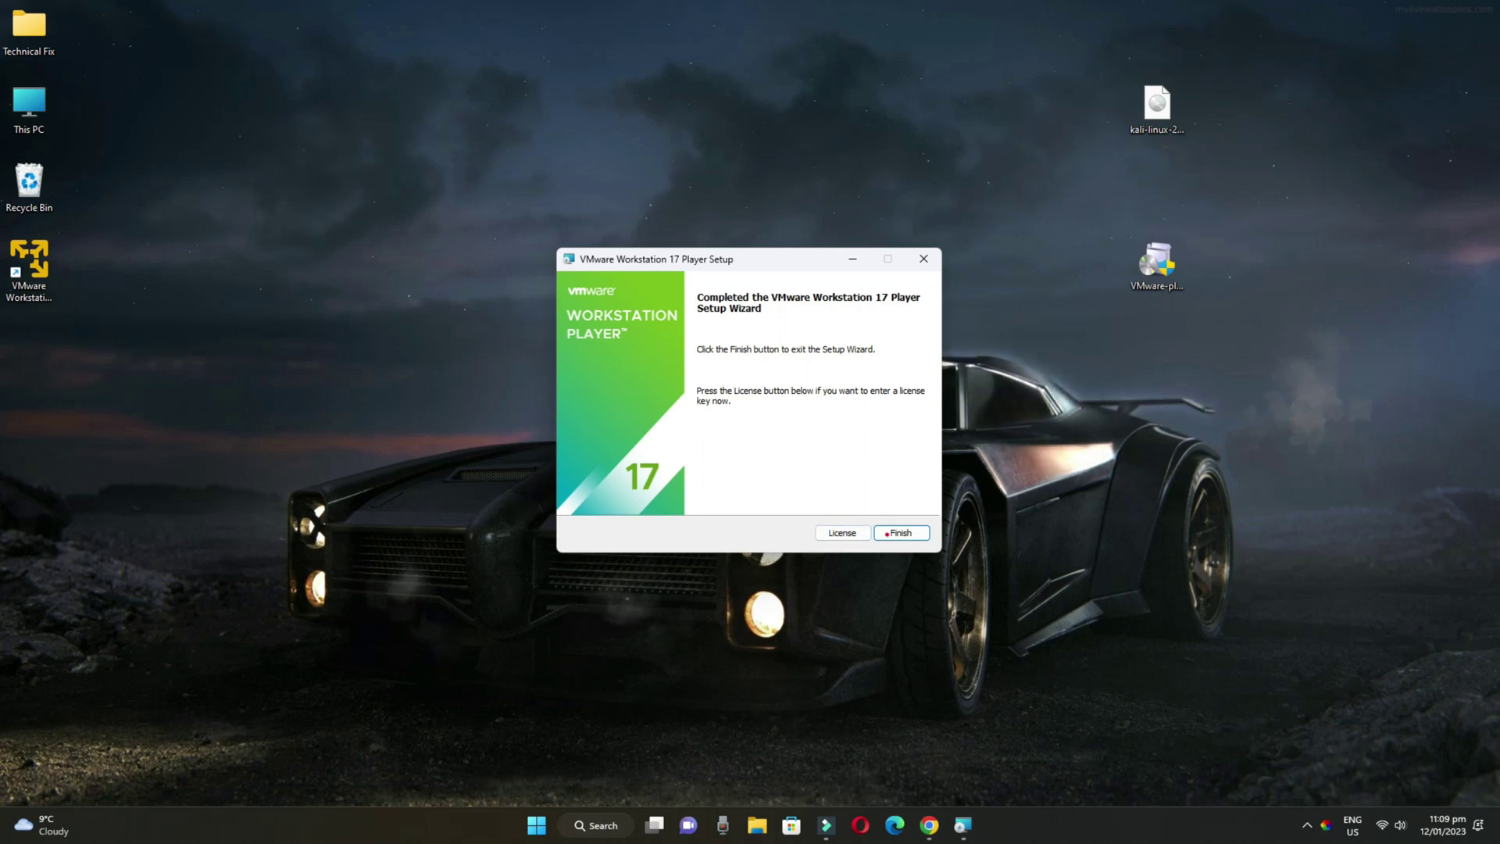
left_click(901, 533)
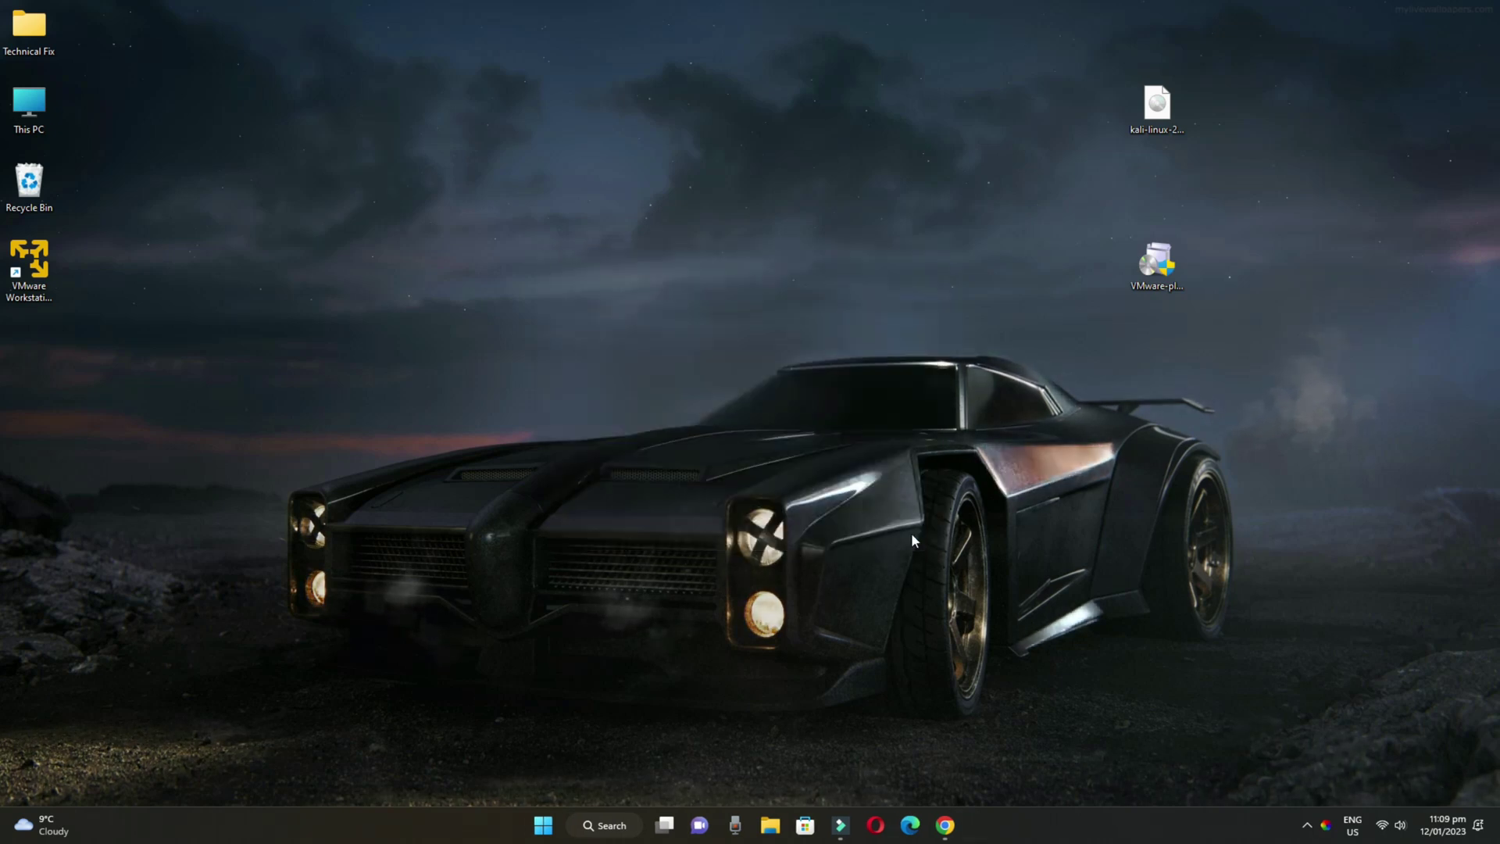
Open VMware Workstation 17 Player from its desktop shortcut and start Create a New Virtual Machine
left_click(52, 296)
right_click(59, 305)
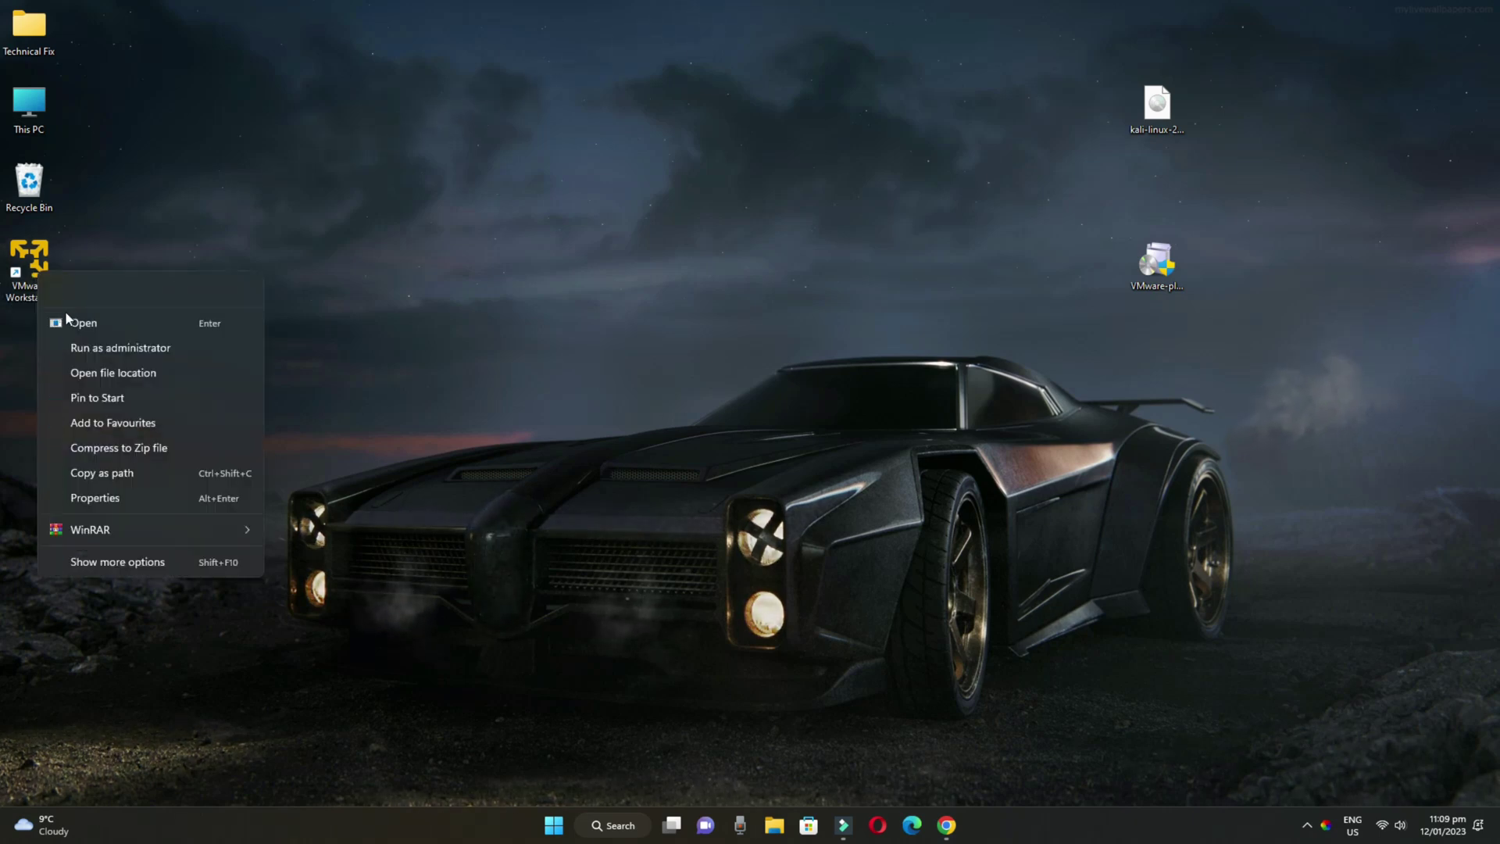
left_click(81, 320)
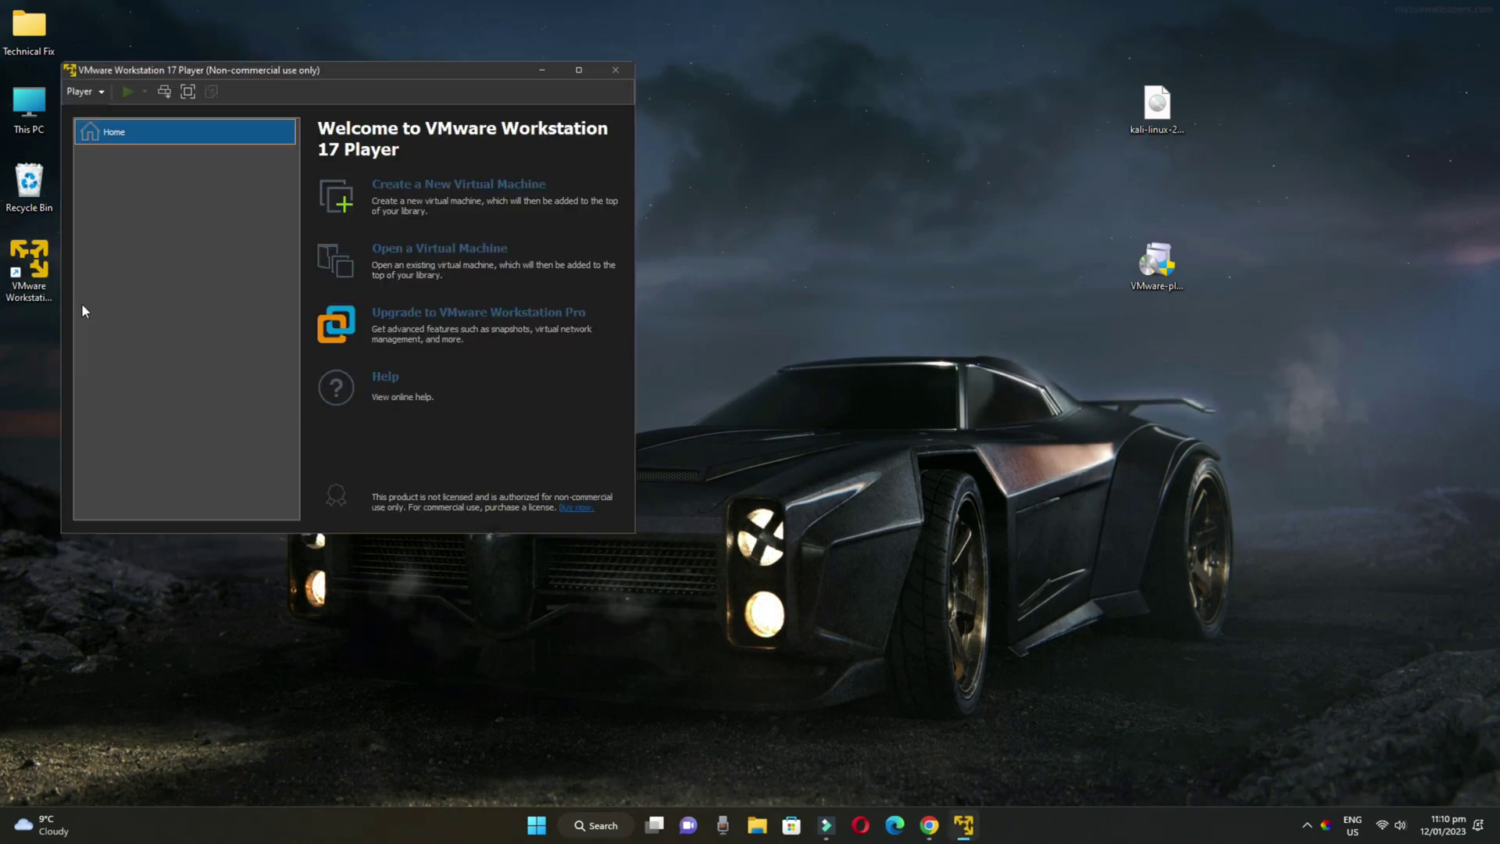
left_click_drag(268, 73, 505, 150)
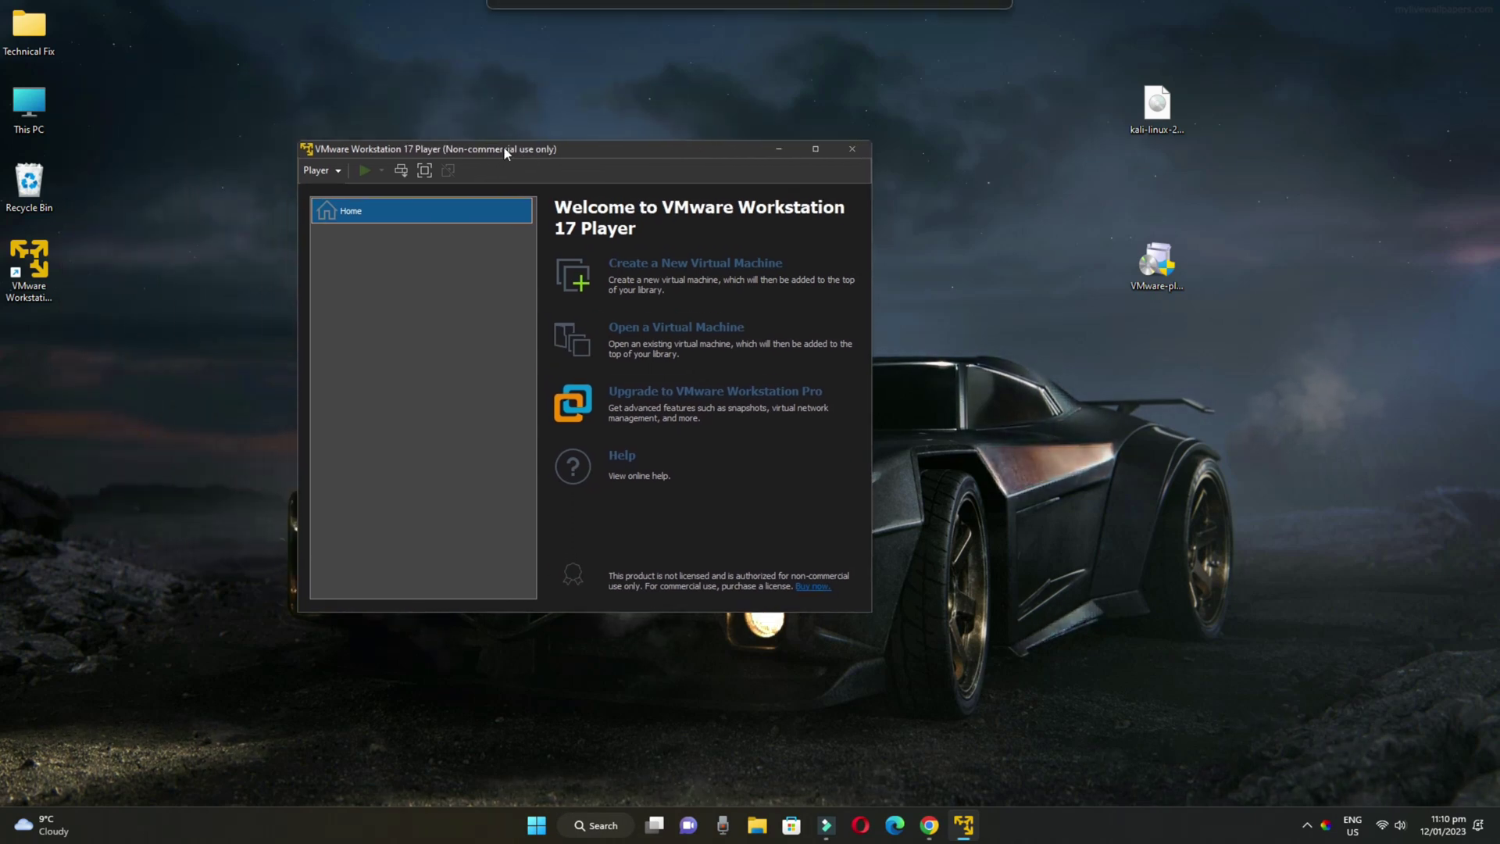
left_click(550, 525)
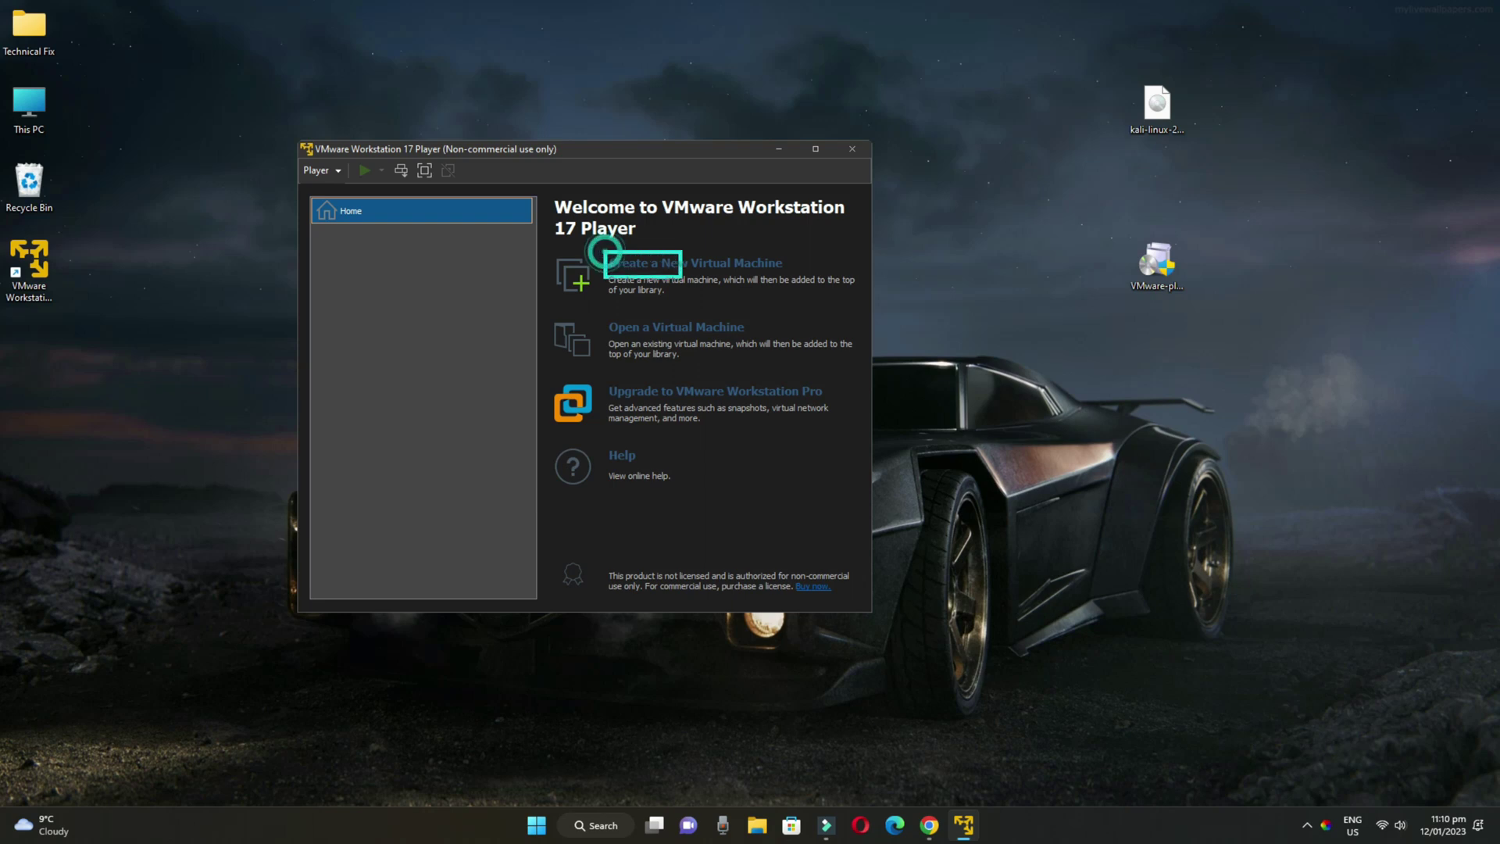
left_click(755, 267)
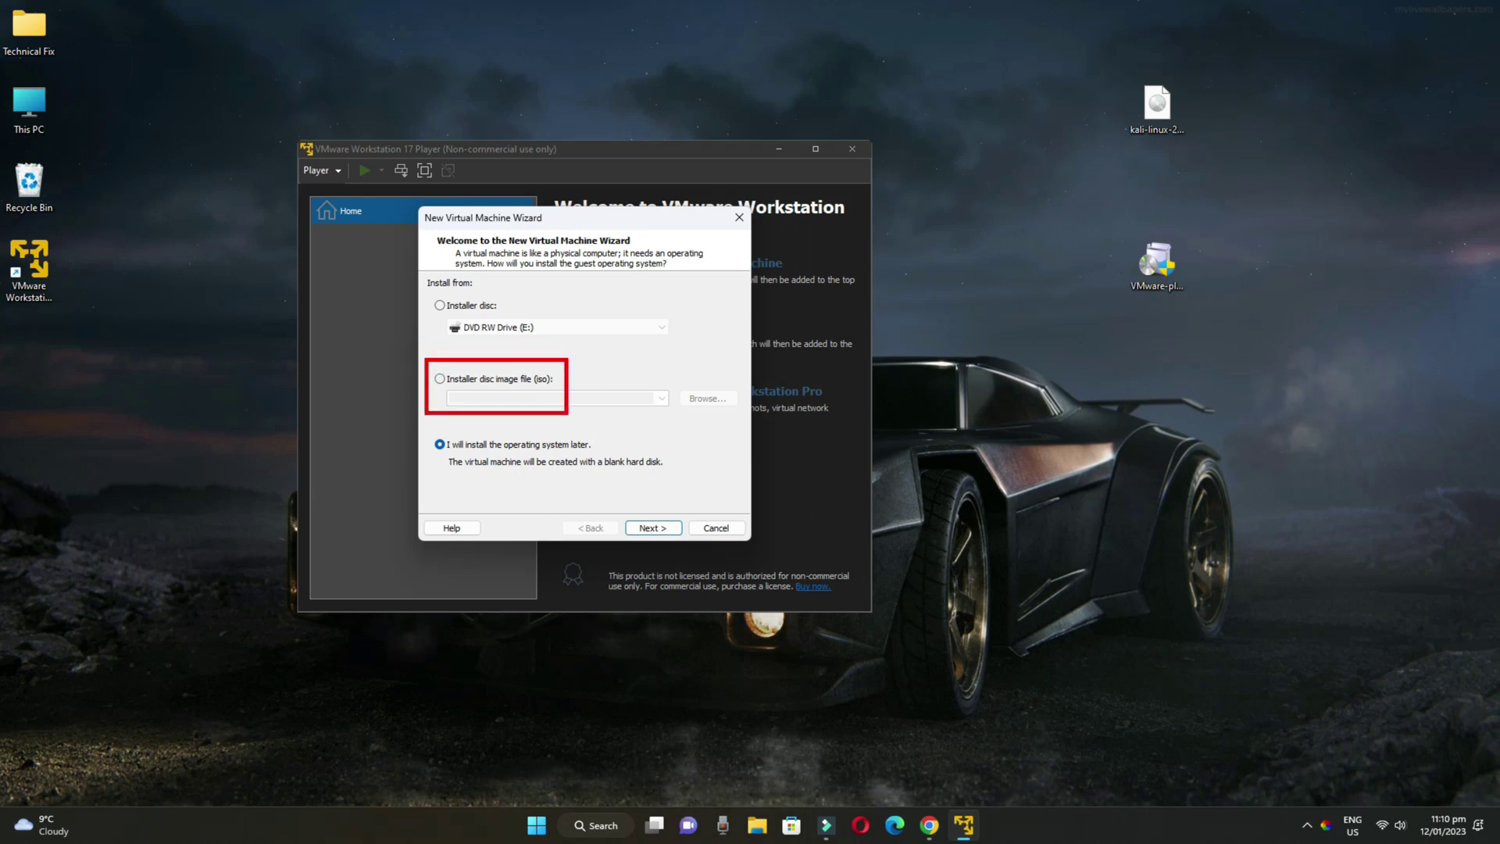
Select the Desktop's kali-linux-2022.4-installer-amd64.iso as the installer disc image and continue
left_click(441, 380)
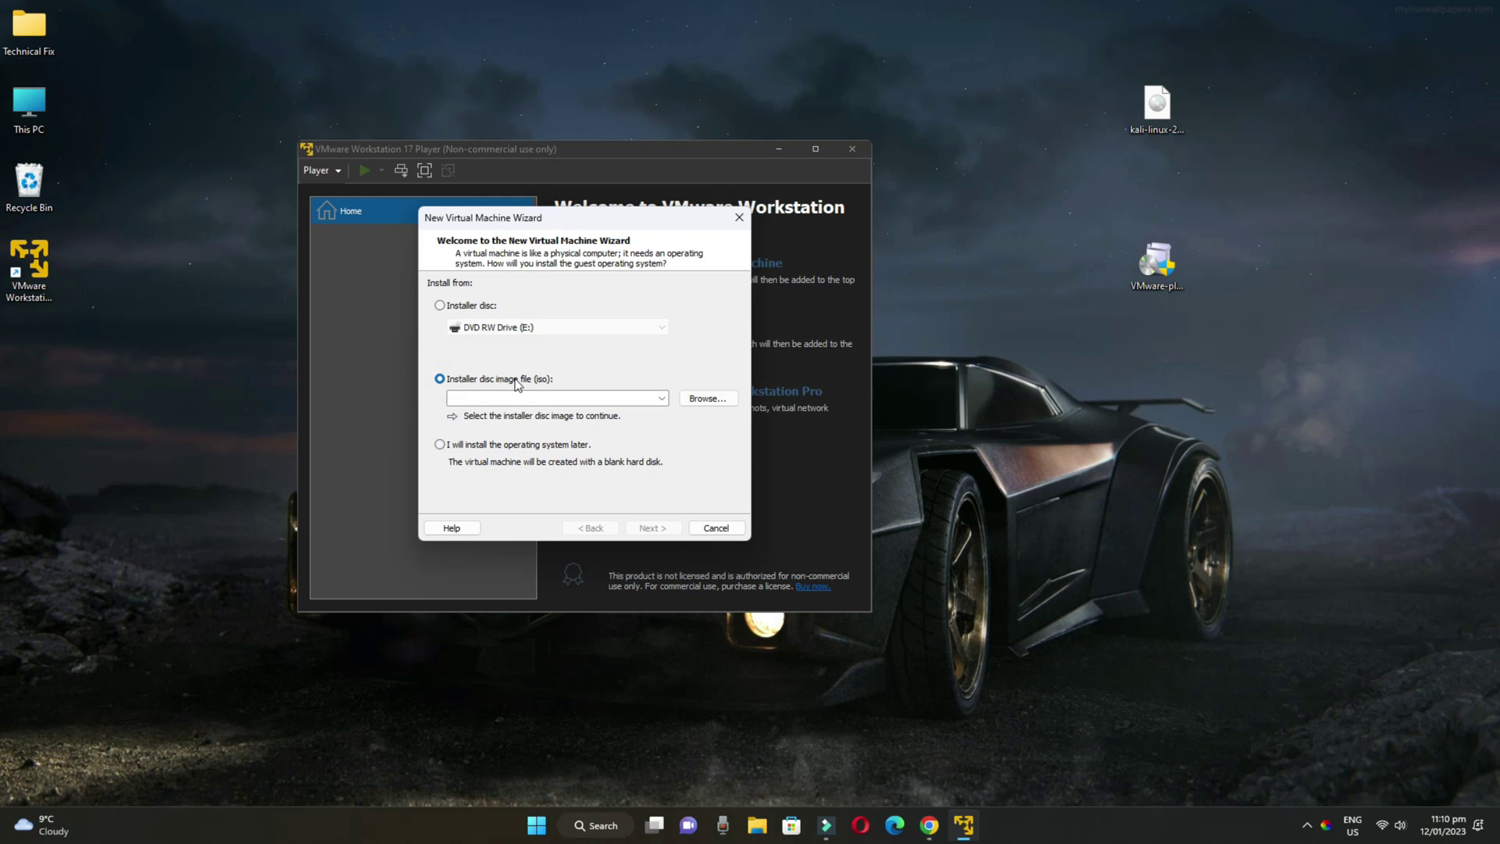
left_click(701, 402)
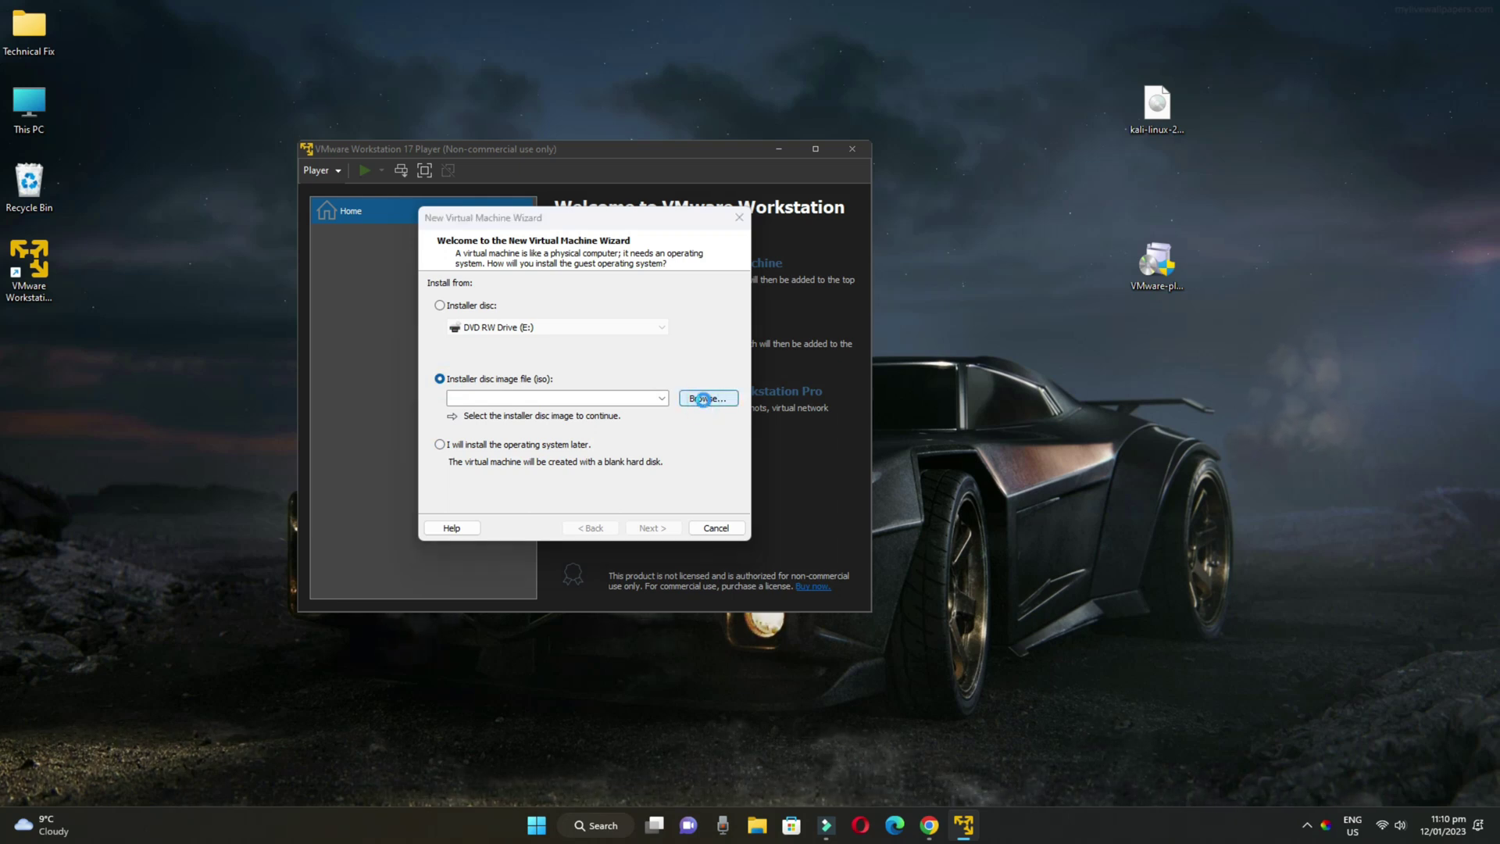
left_click(481, 383)
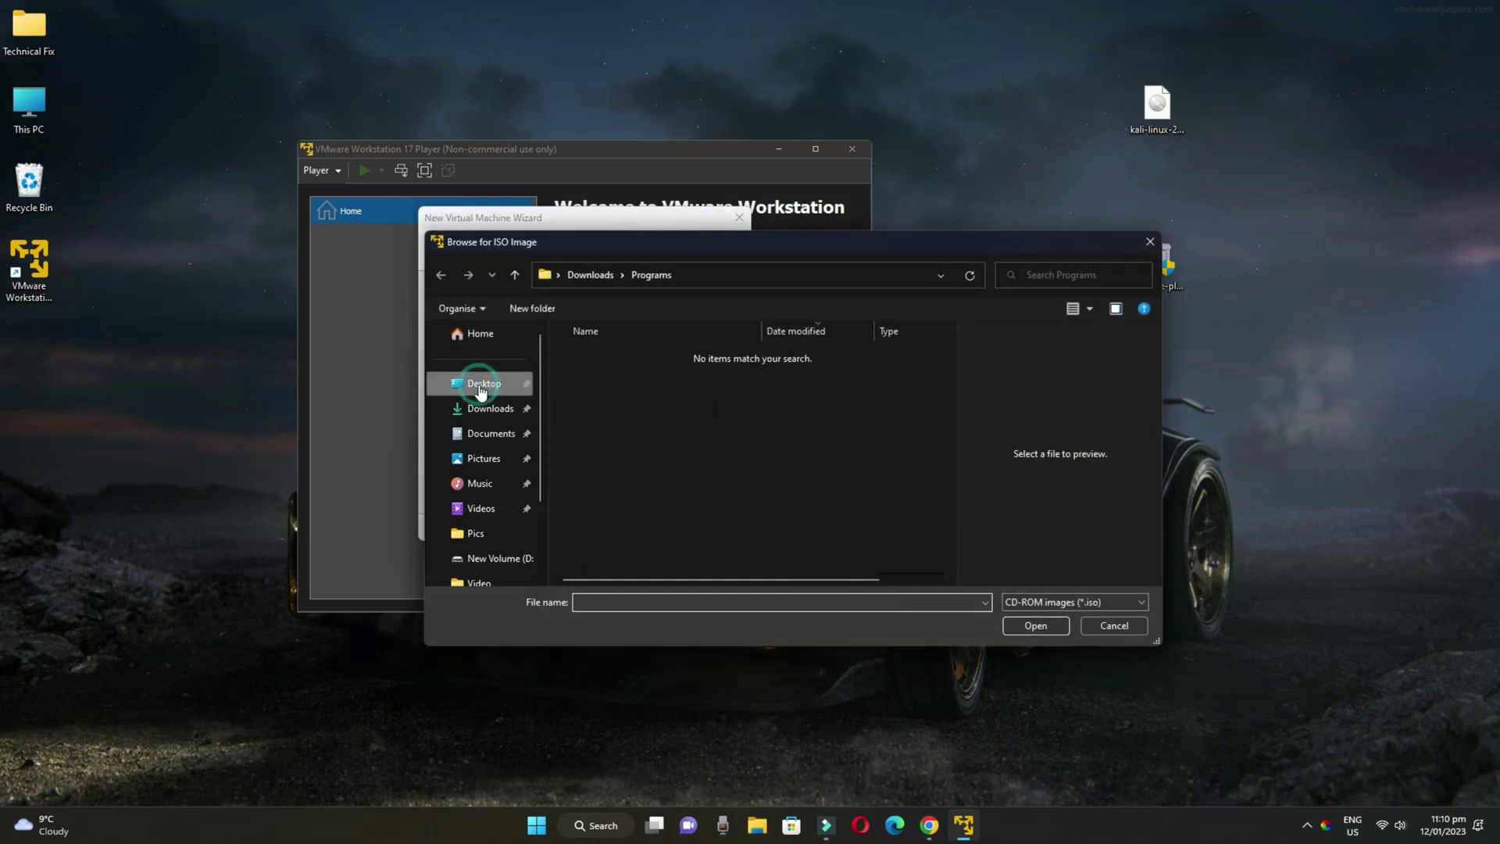
left_click(1163, 110)
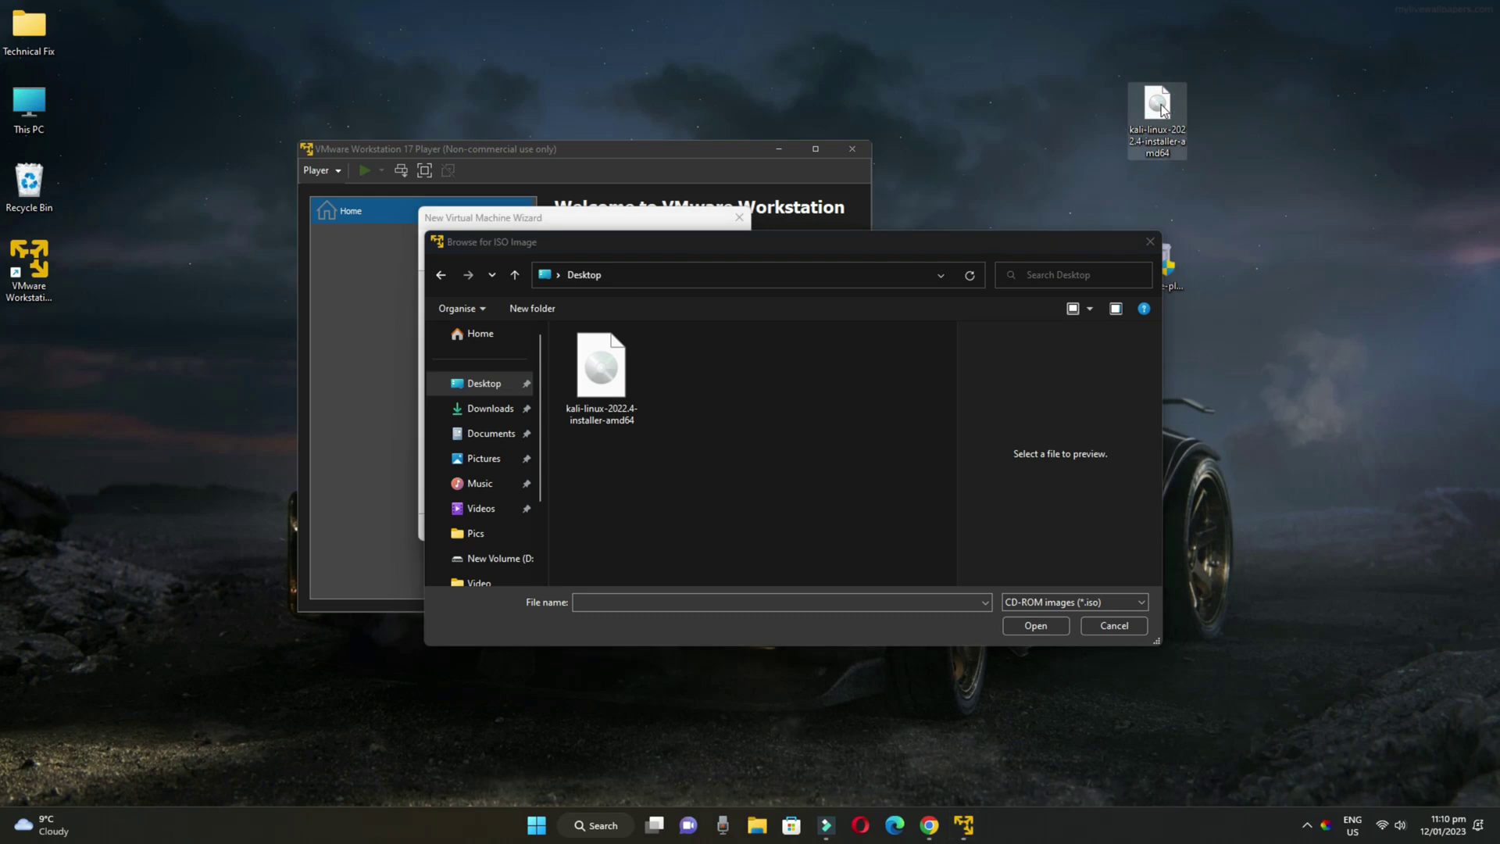
left_click(602, 365)
left_click(1023, 622)
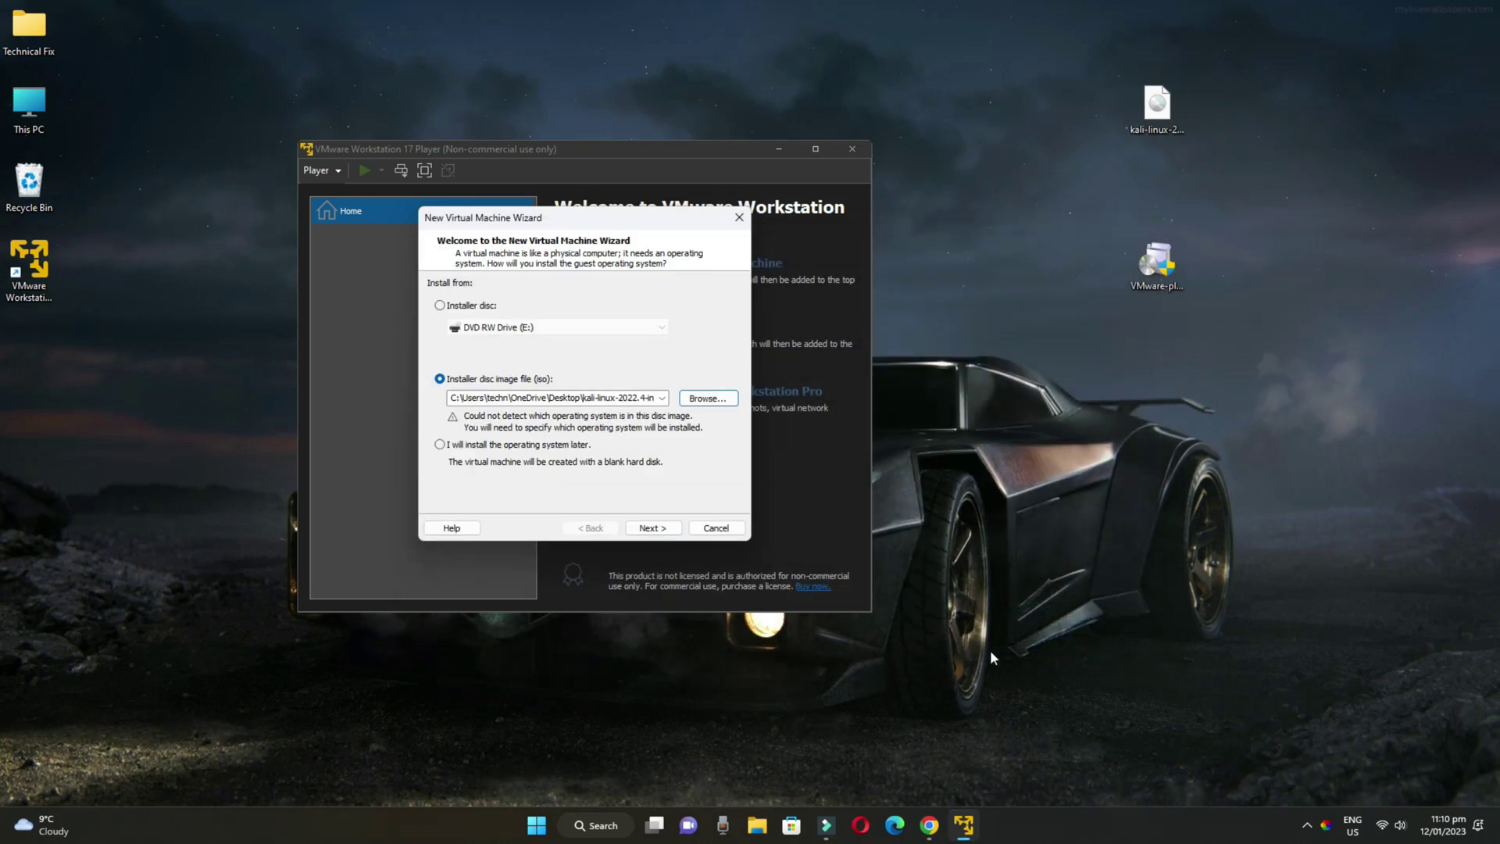
left_click(653, 528)
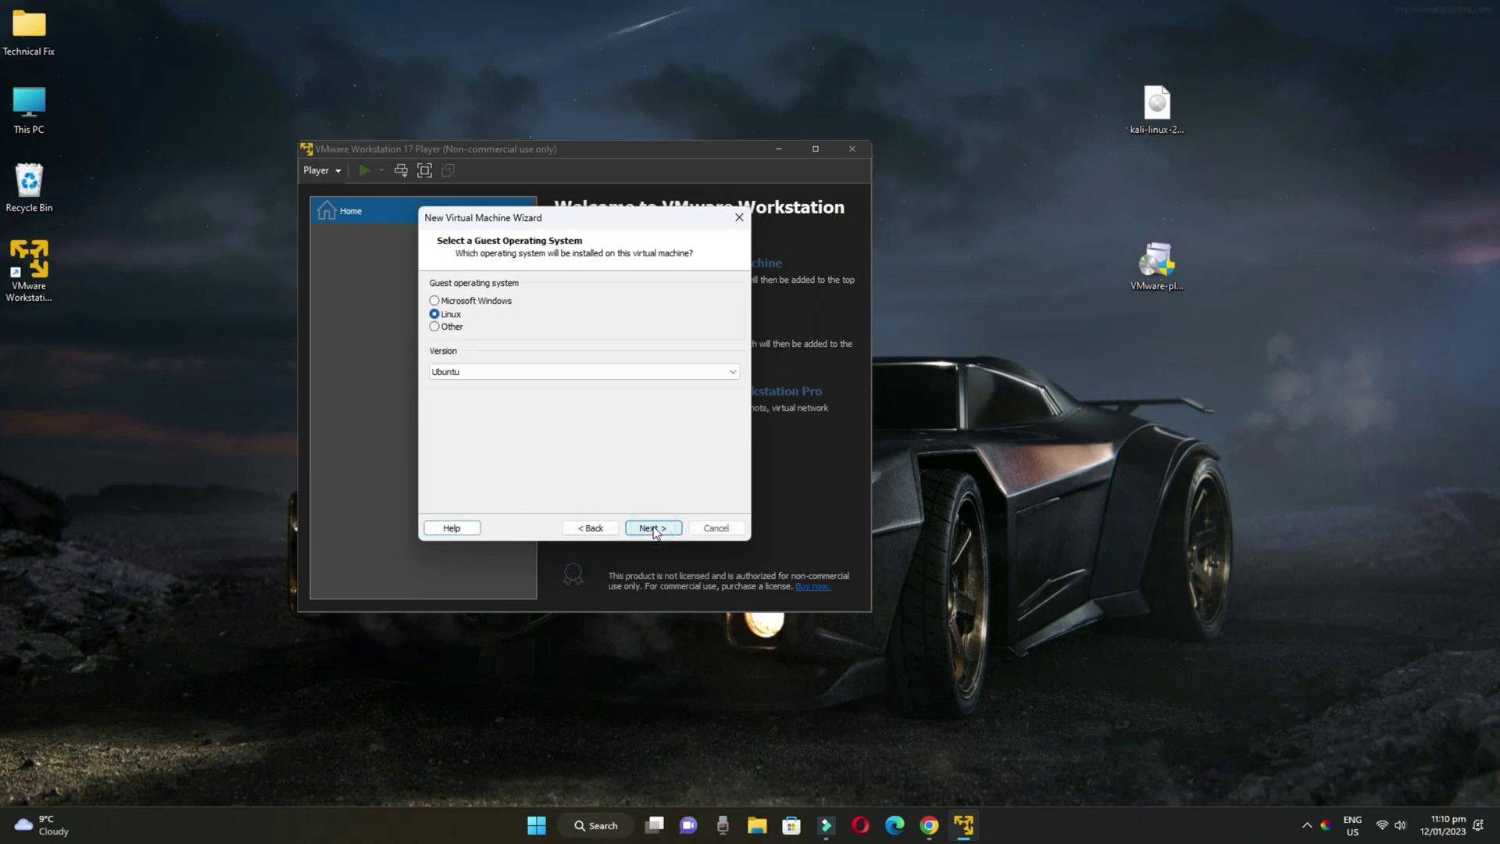
Keep Linux as the guest OS and name the virtual machine 'Kali Linux'
left_click(435, 301)
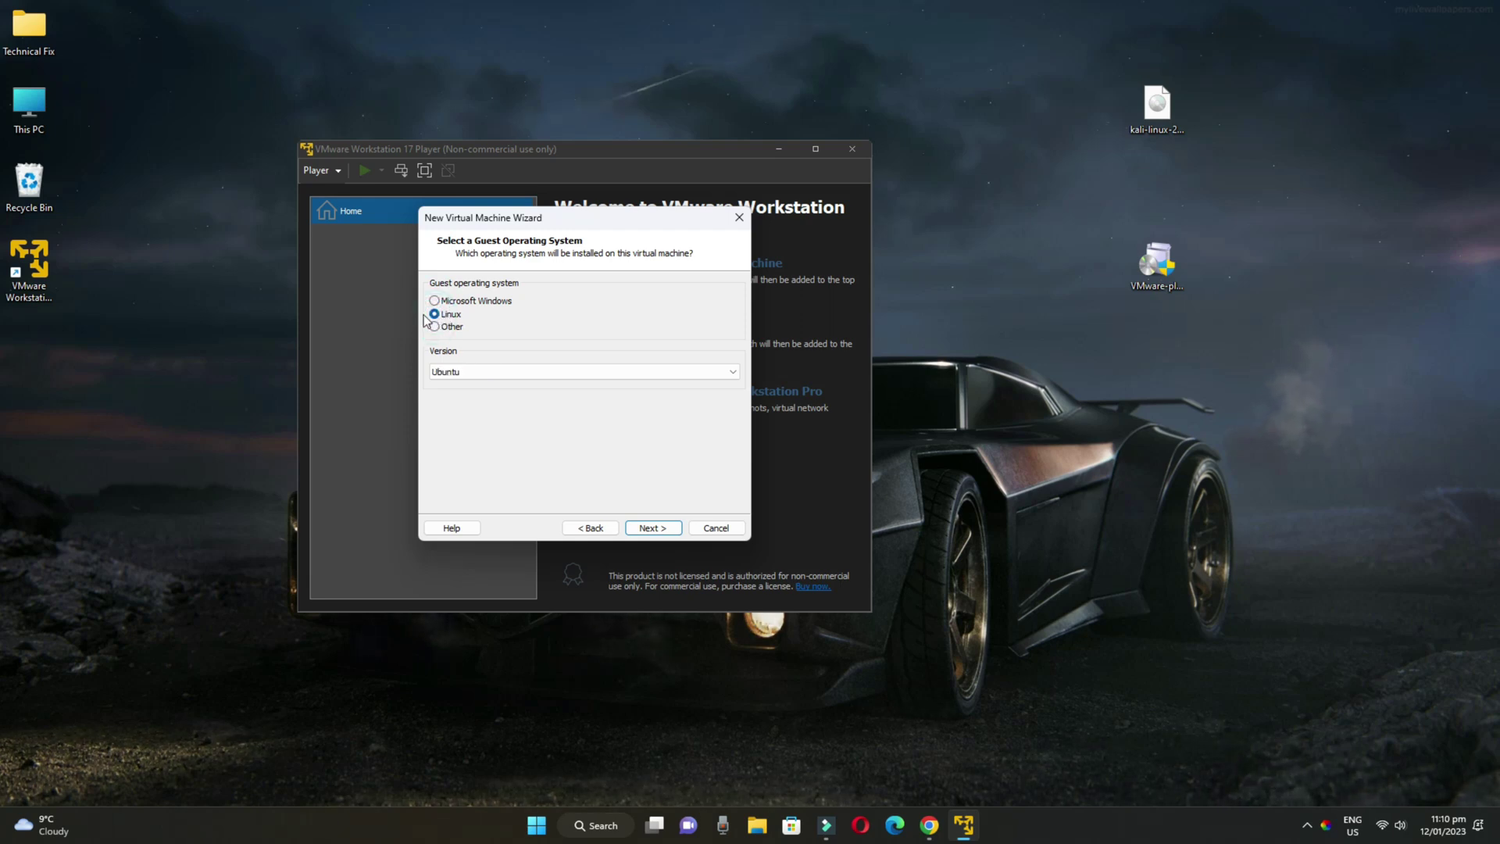
left_click(659, 530)
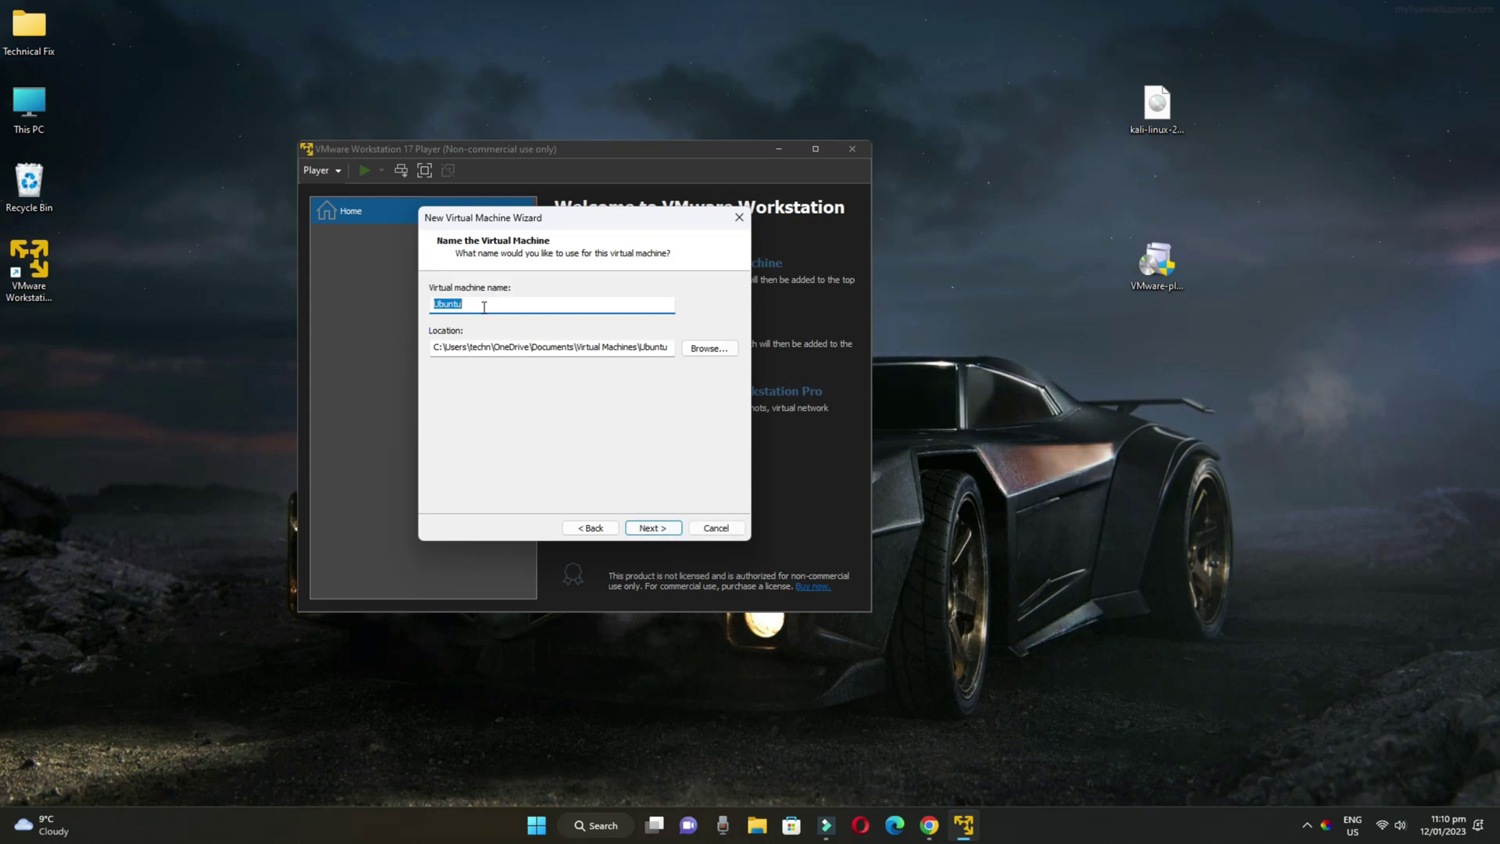
type("Kali Linux")
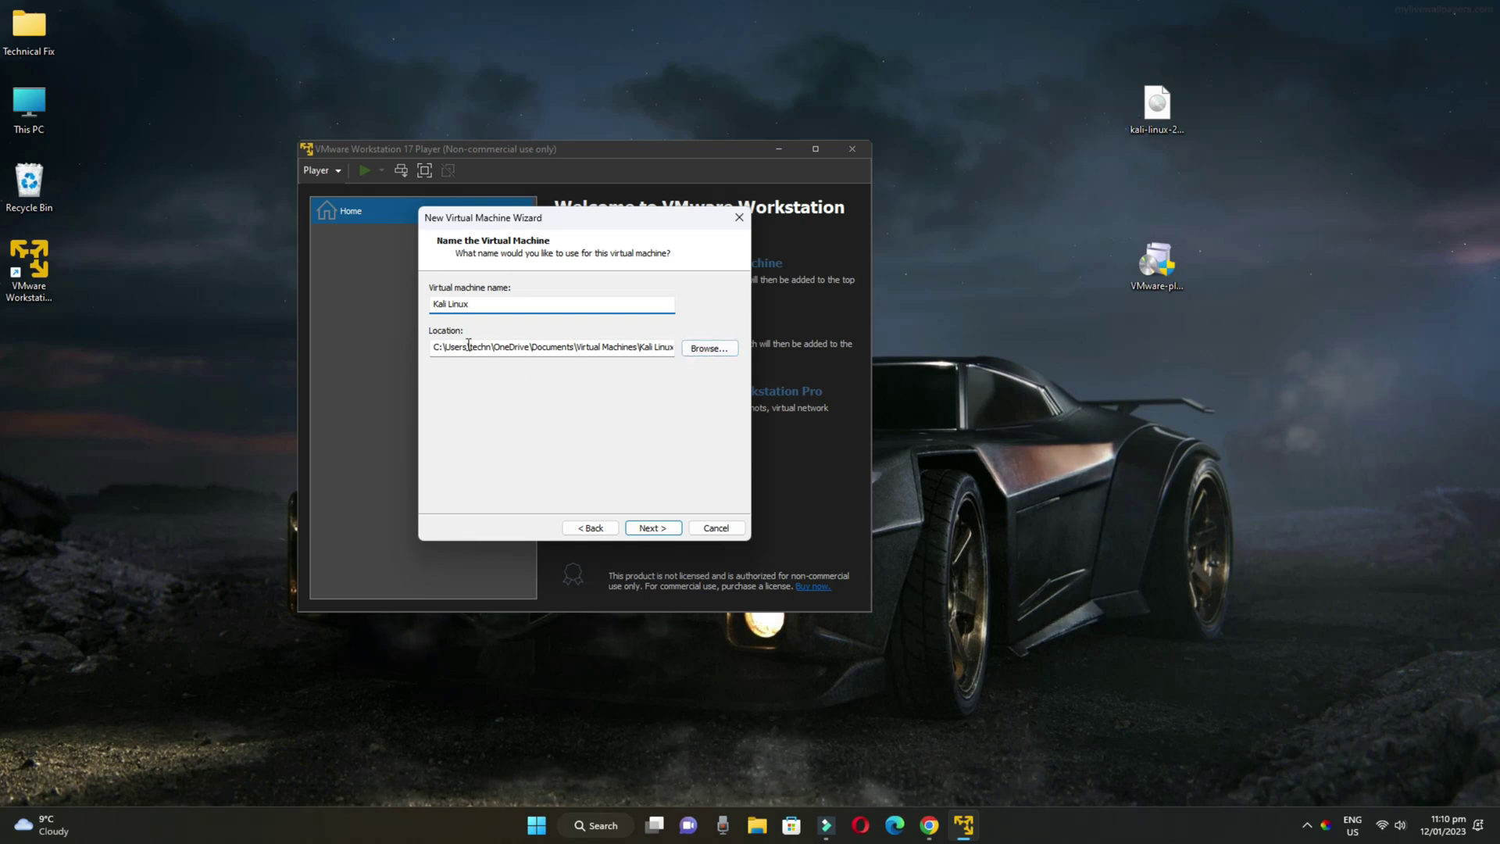
Set the VM location to D:\Kali Linux on New Volume (D:) and continue to disk sizing
left_click(708, 348)
scroll(671, 407, "down", 4)
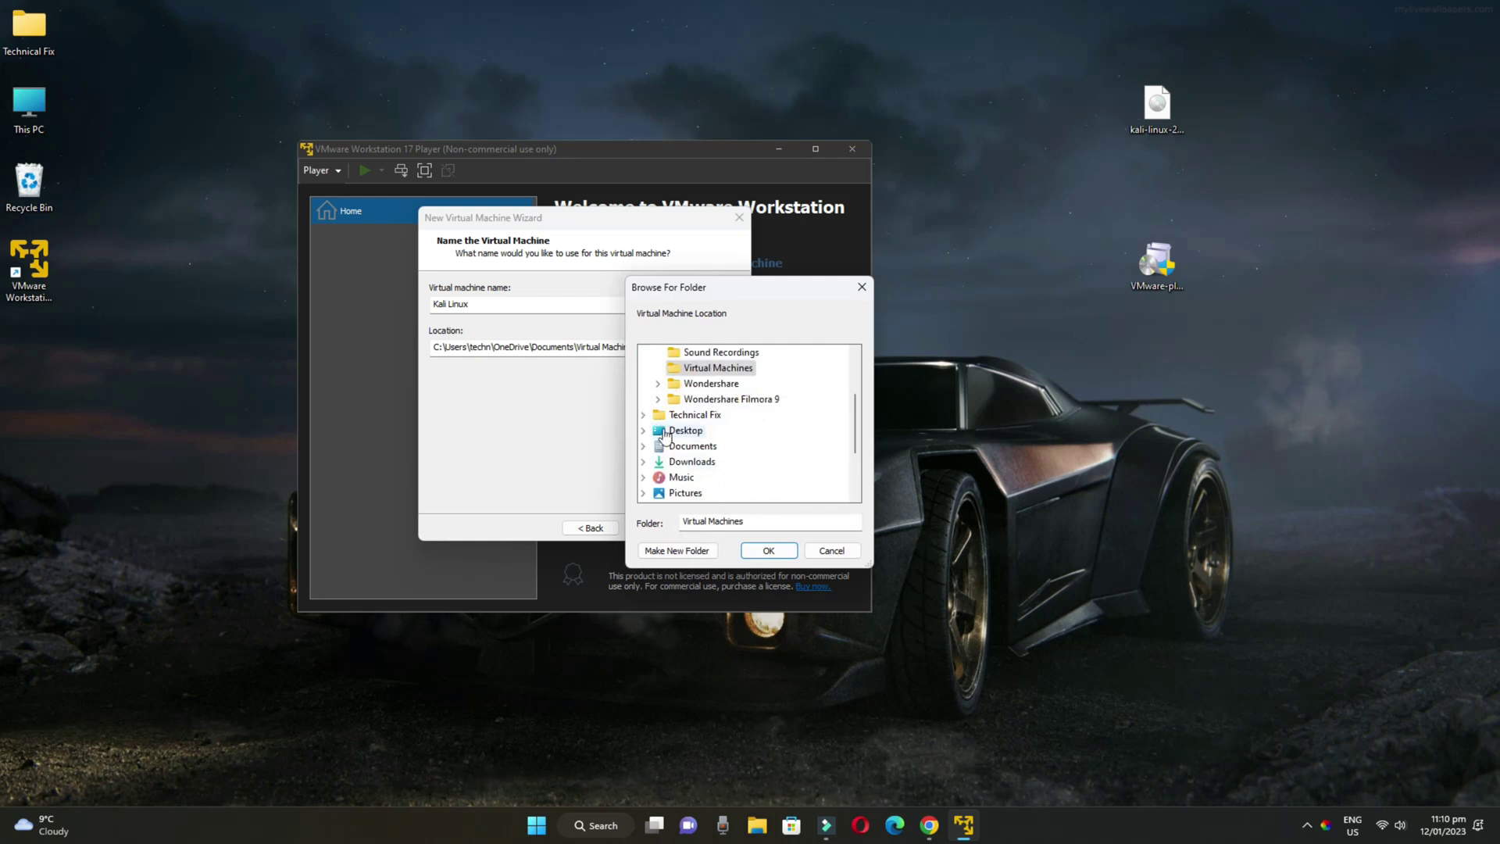
double_click(676, 431)
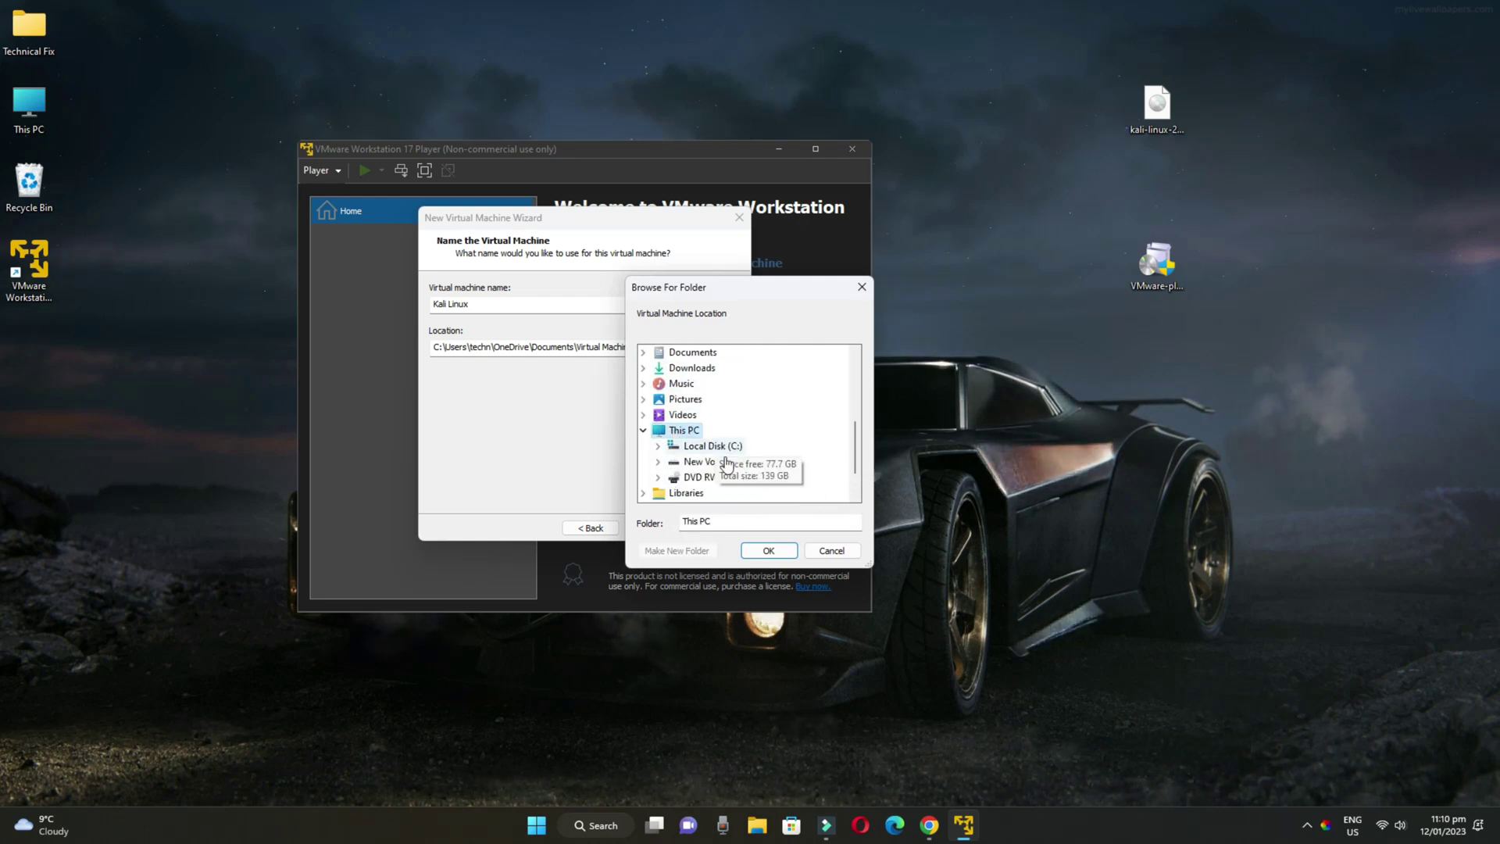
double_click(711, 461)
left_click(723, 446)
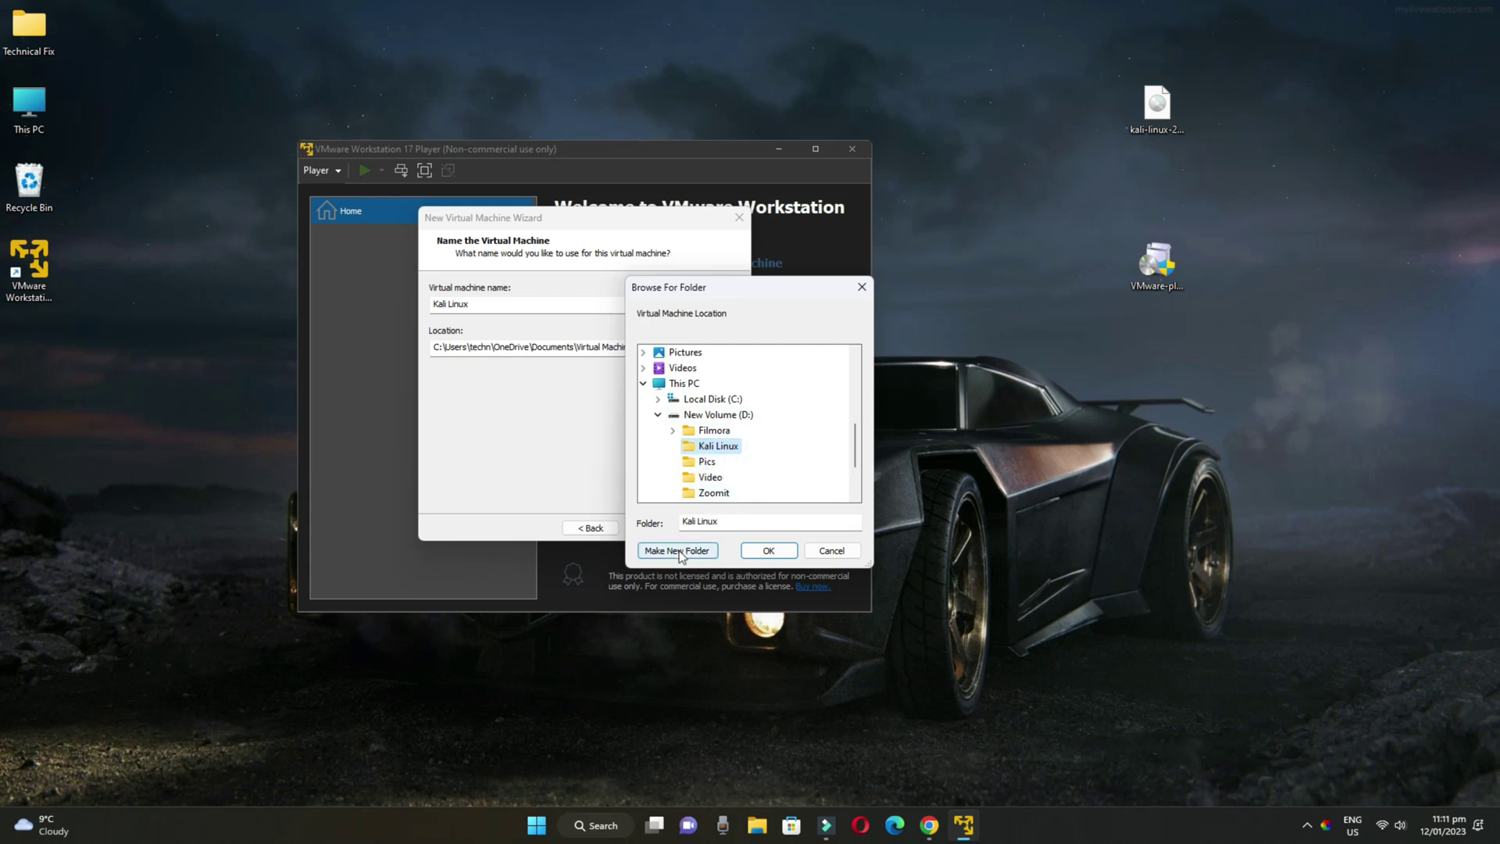
left_click(759, 552)
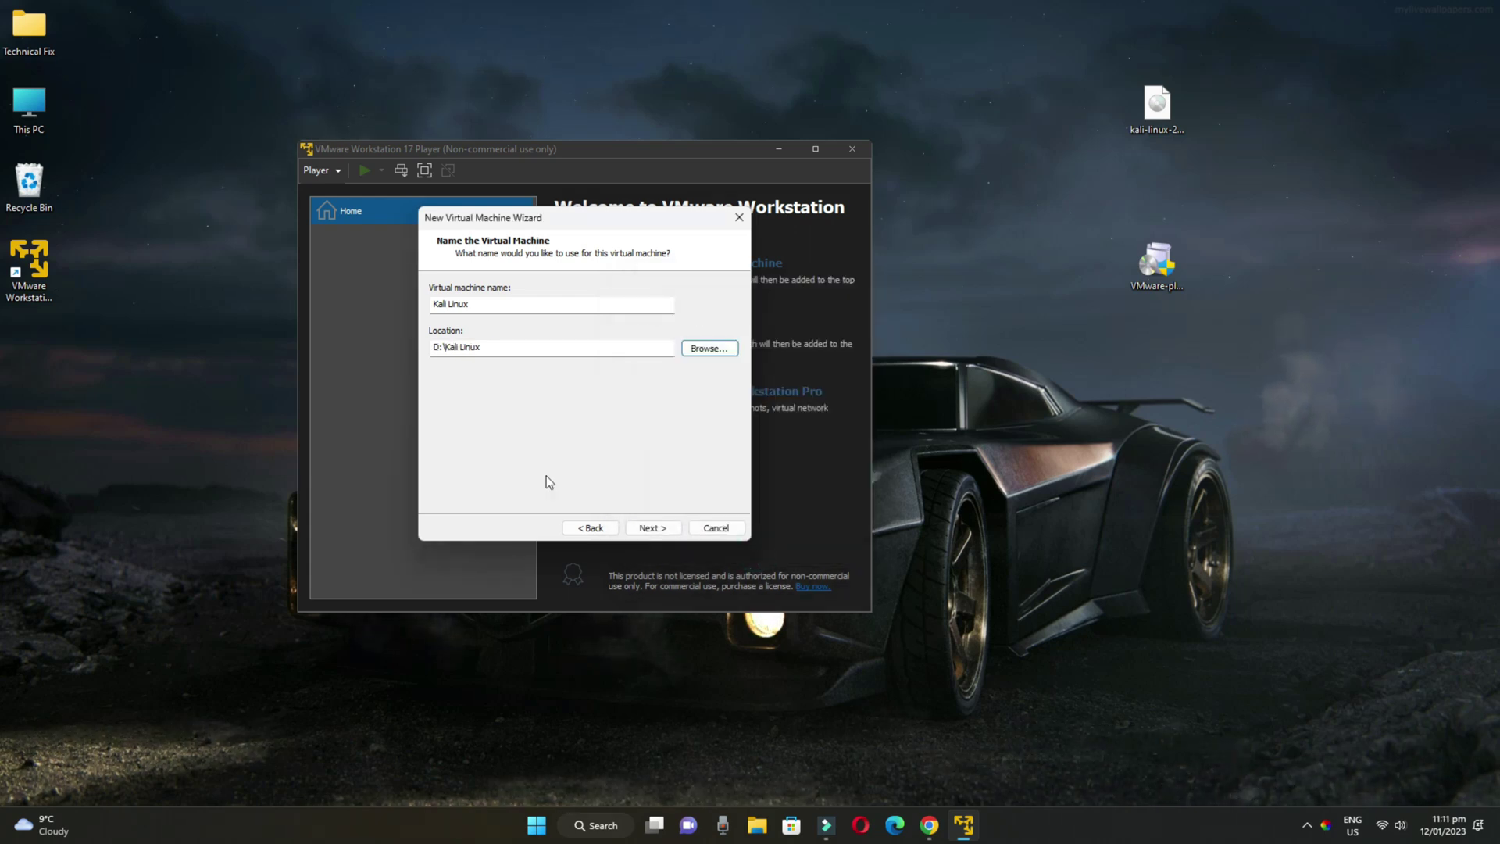
left_click(649, 529)
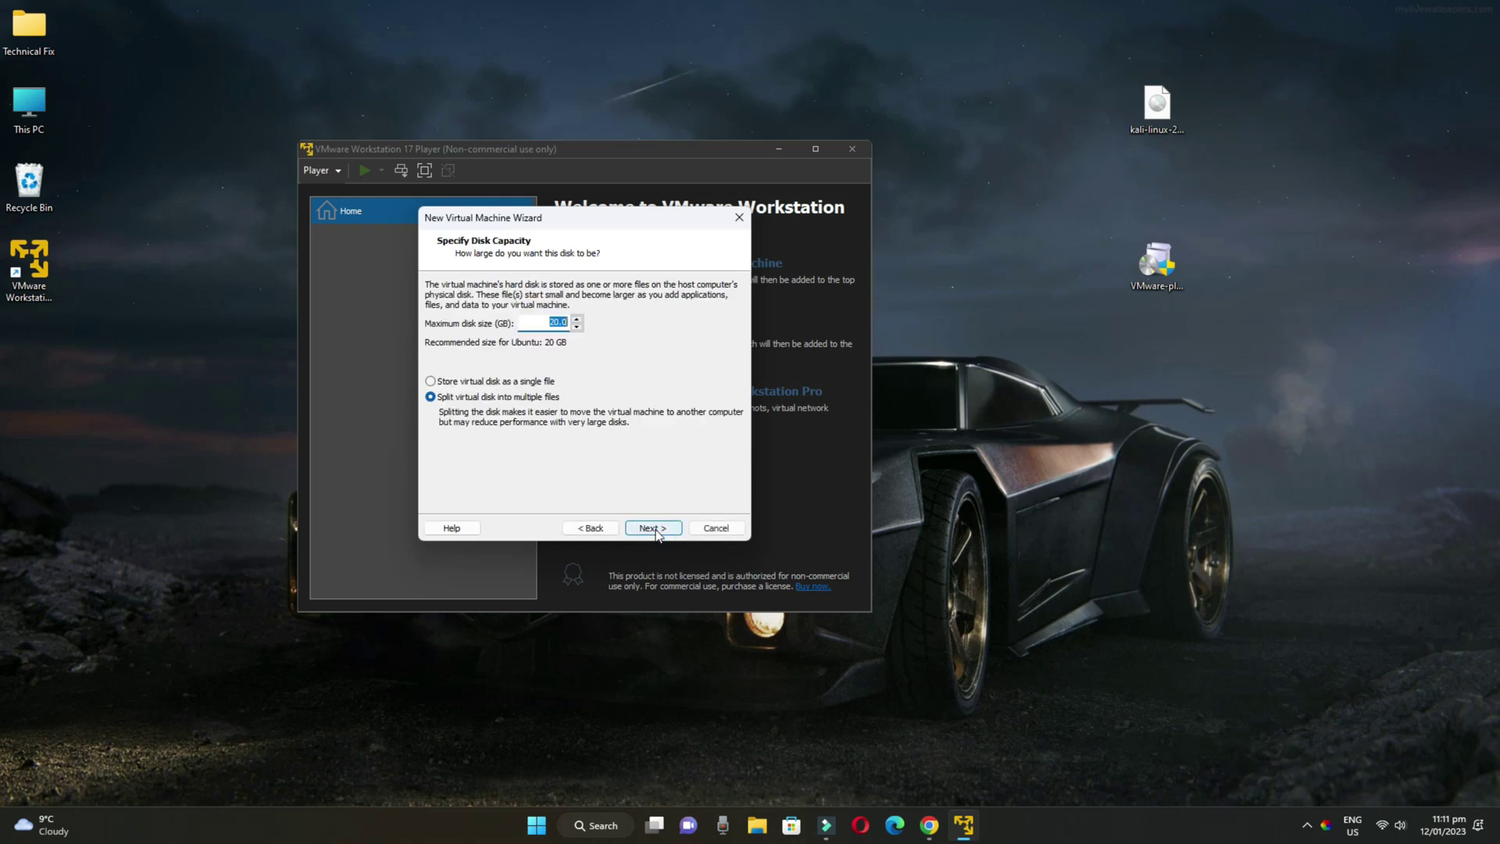
Set the maximum disk size to 30 GB, stored as a single file
left_click(553, 322)
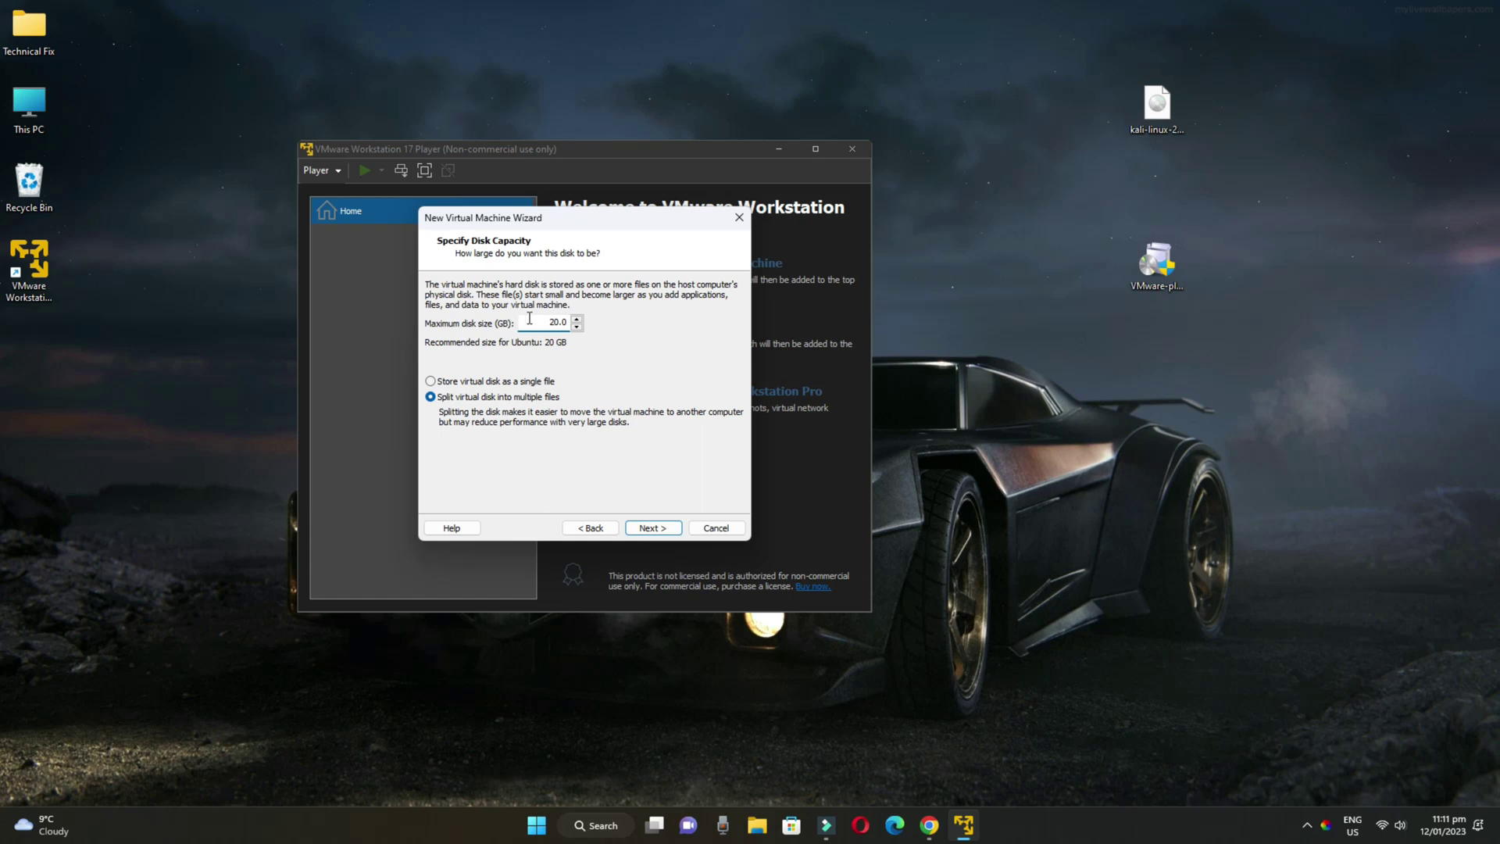
left_click_drag(547, 321, 556, 322)
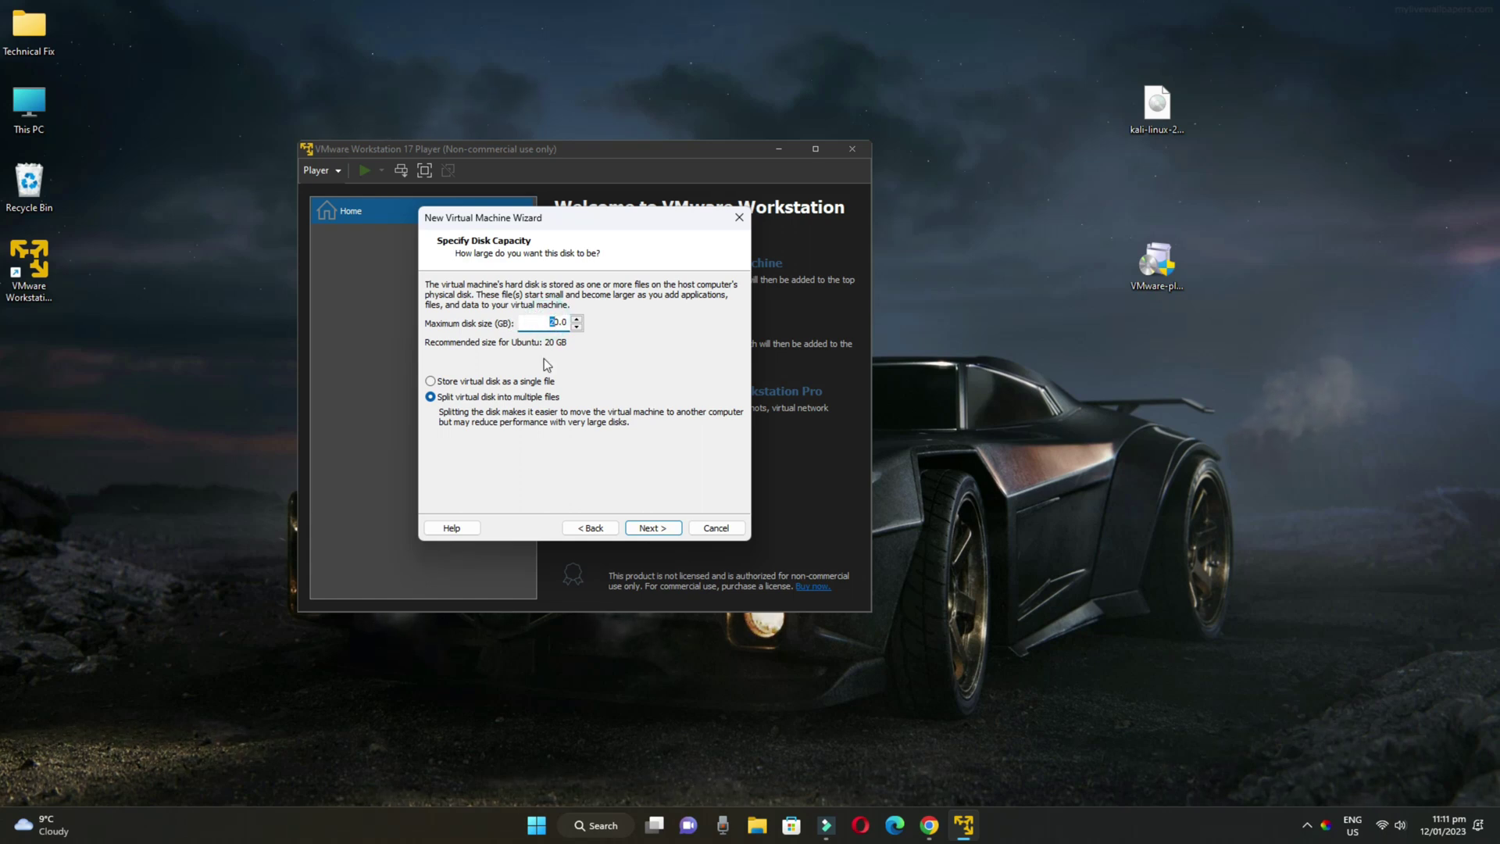
type("3")
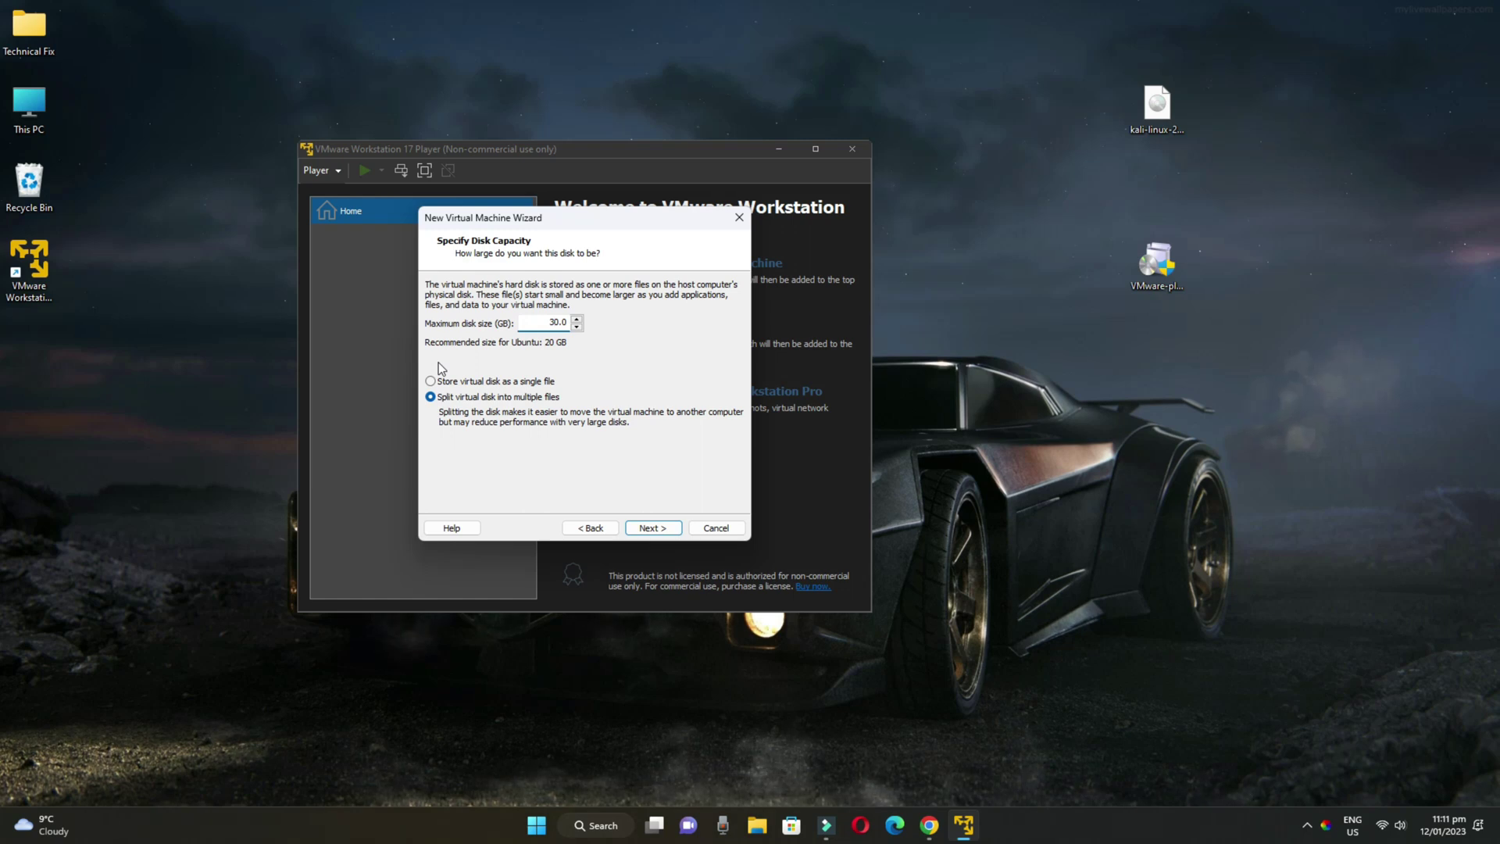
left_click(435, 380)
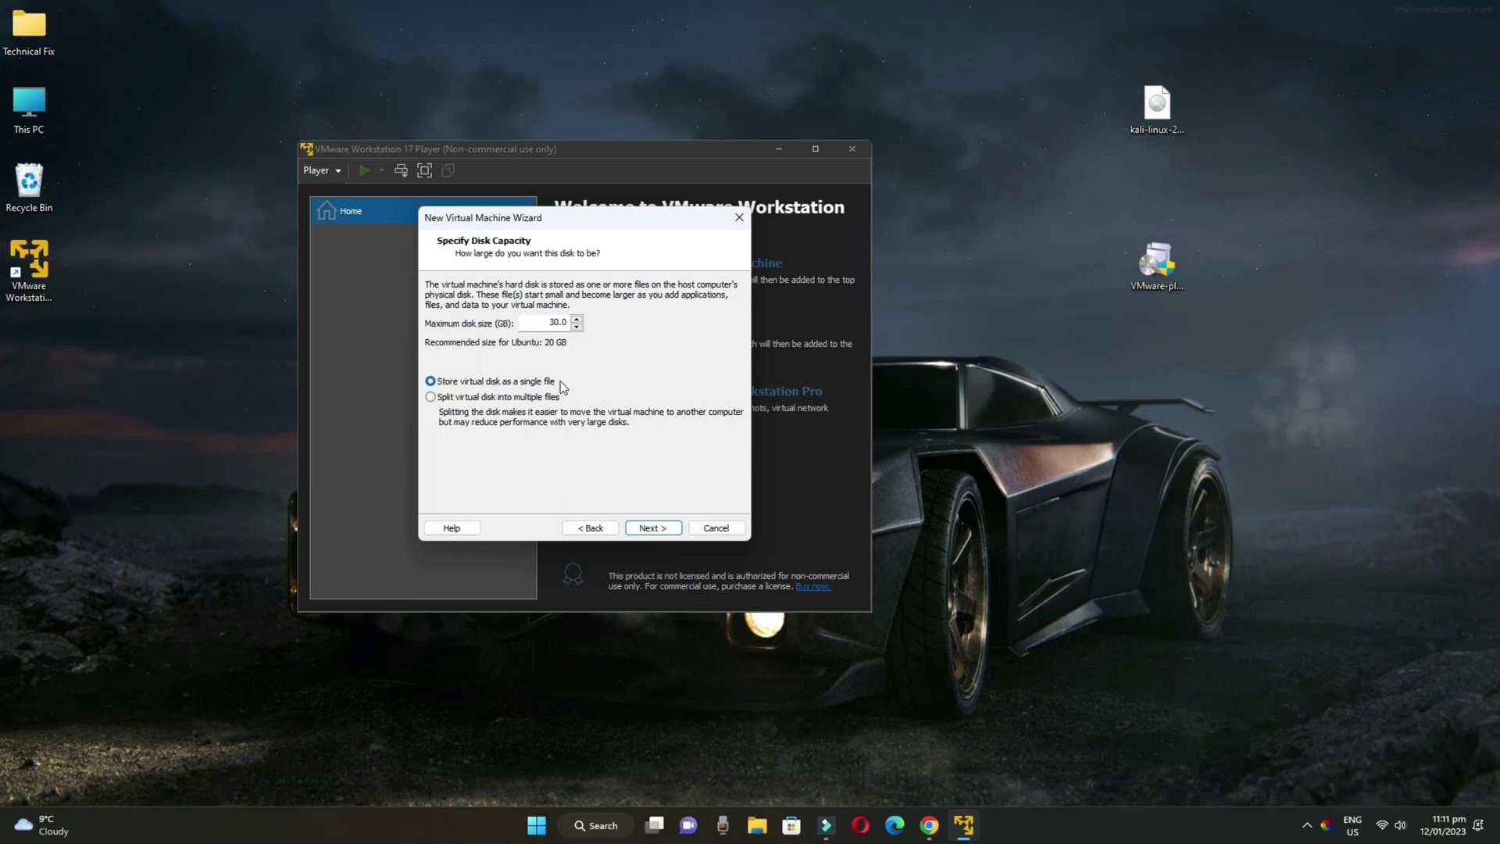
left_click(655, 529)
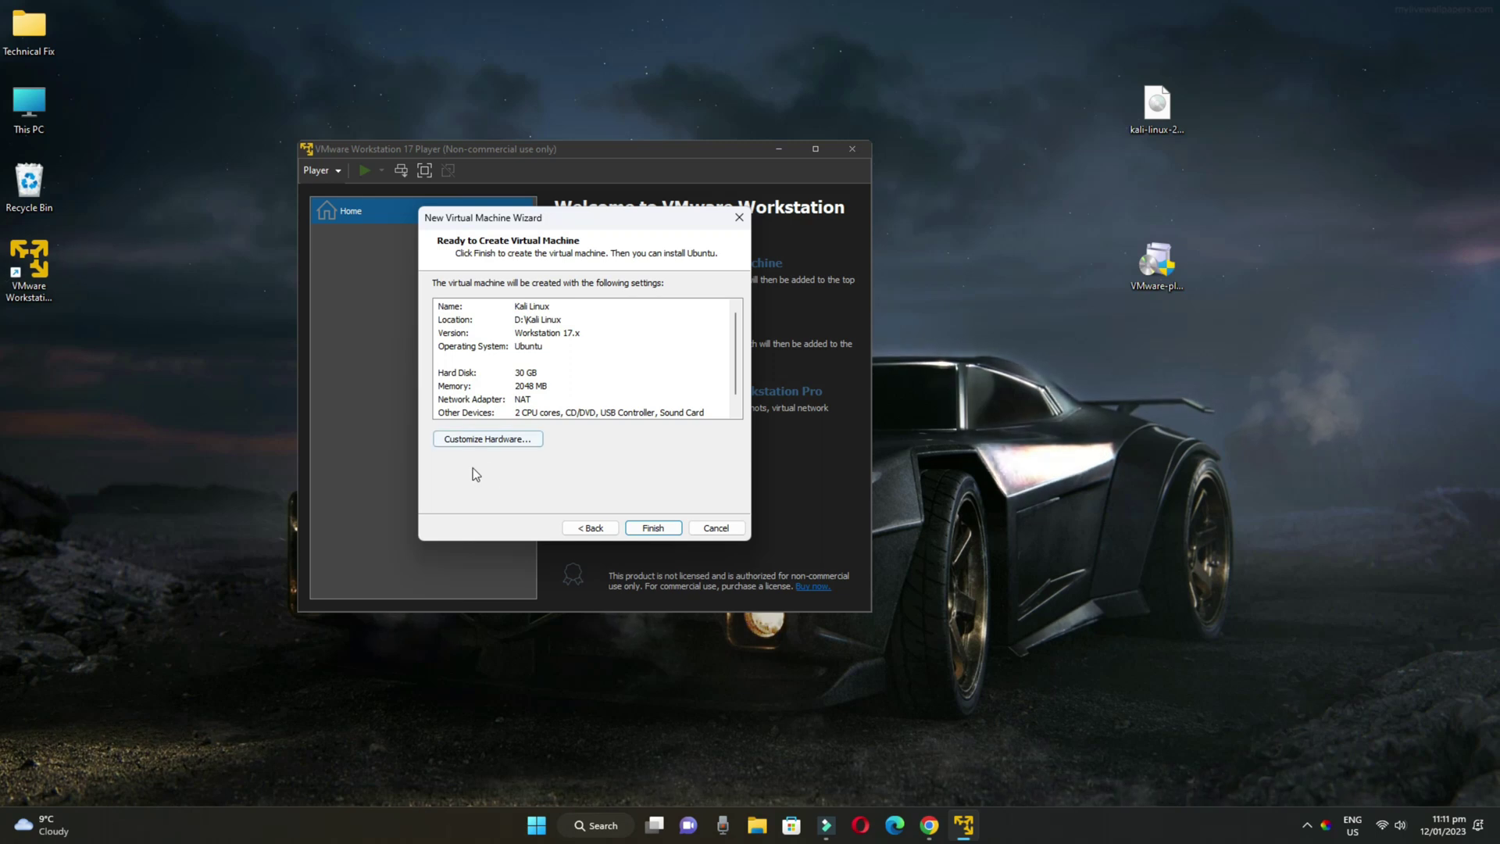
In Customize Hardware, raise memory to 4096 MB and keep 2 processor cores
left_click(491, 442)
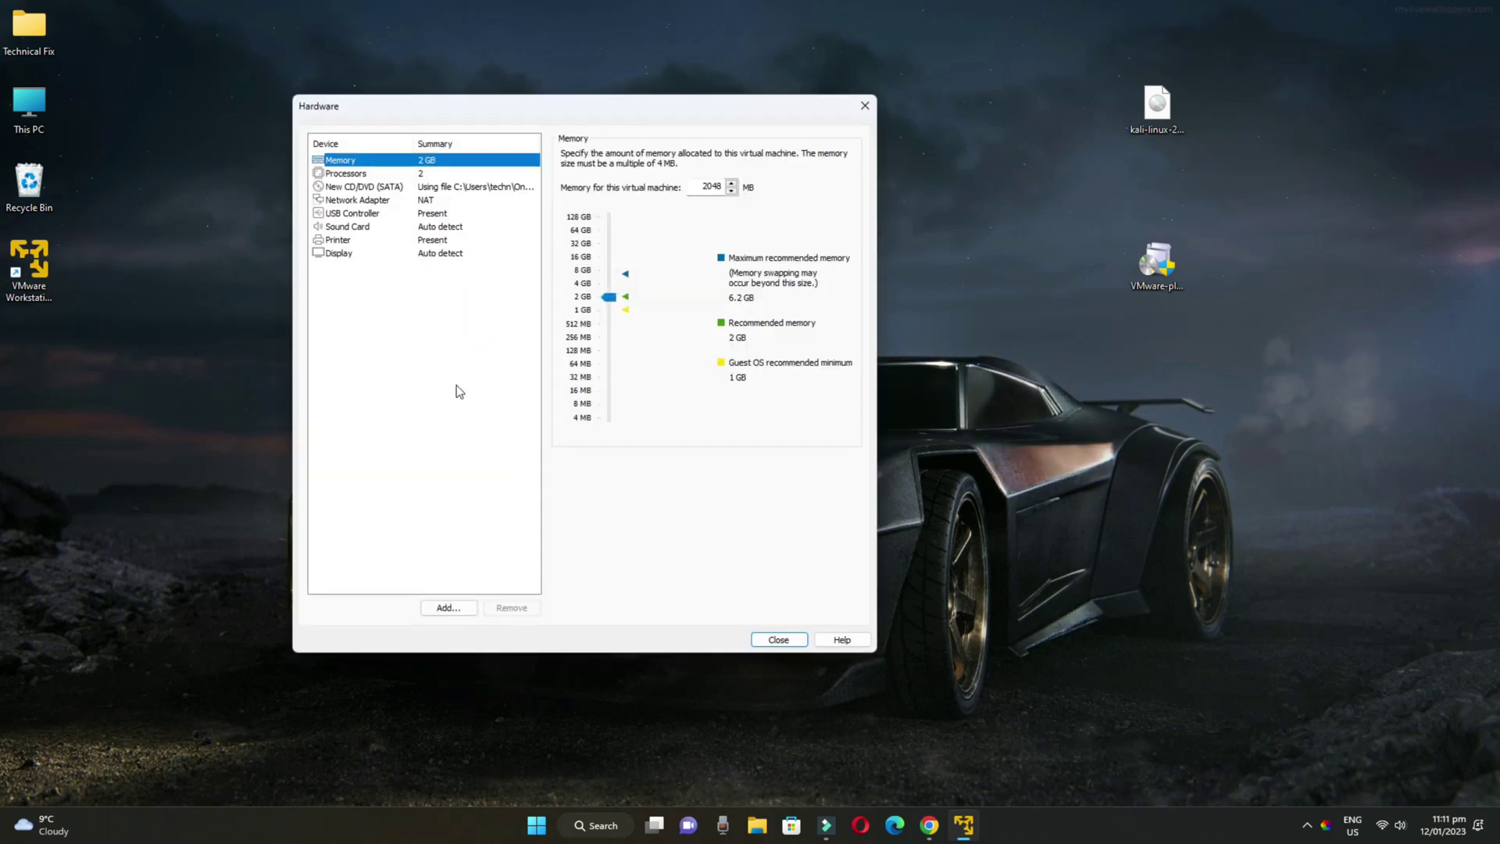
left_click_drag(608, 297, 612, 286)
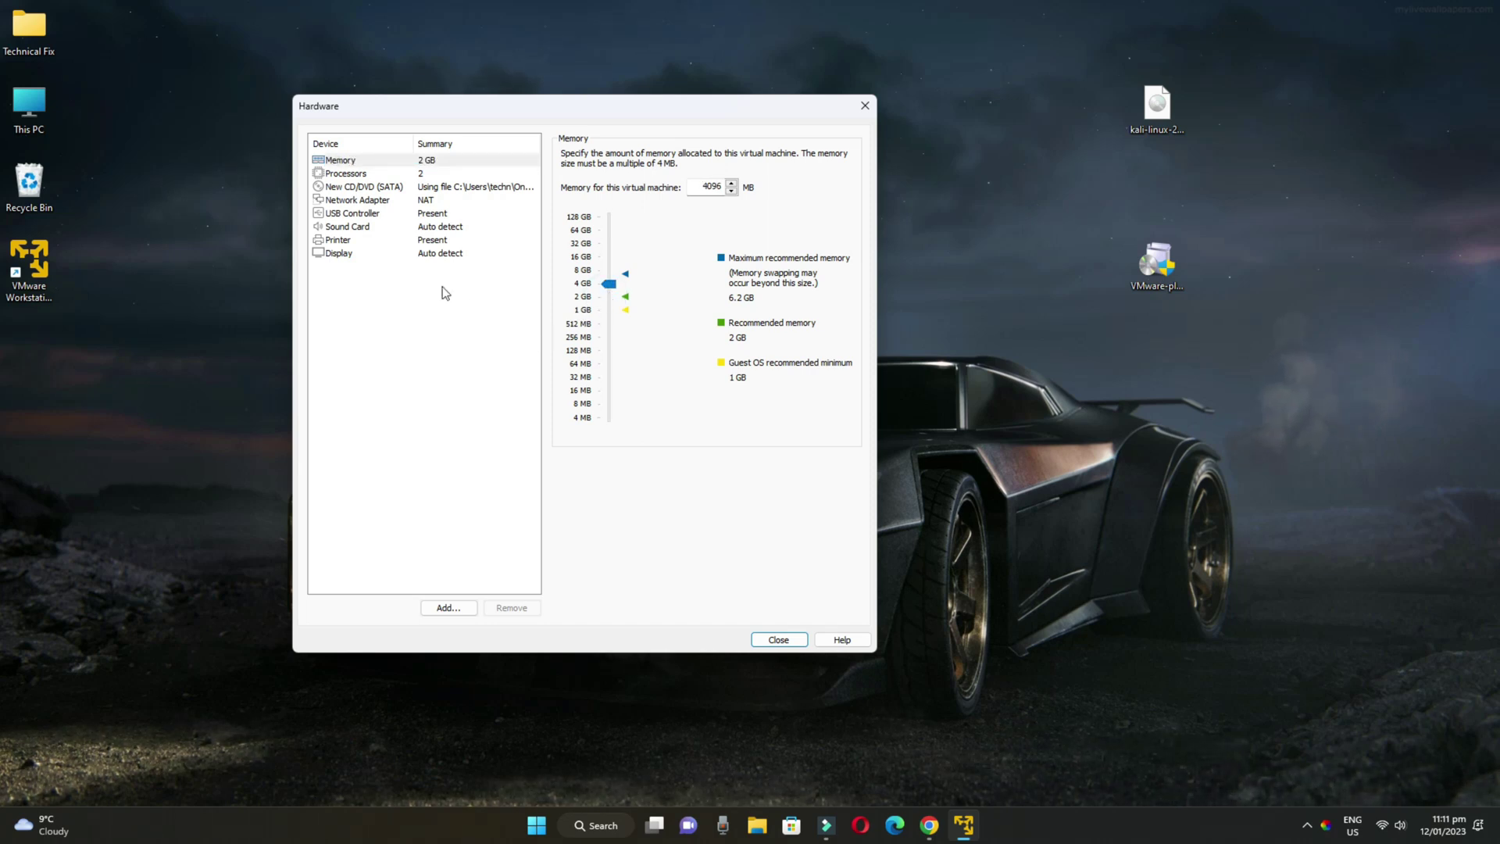
left_click(344, 174)
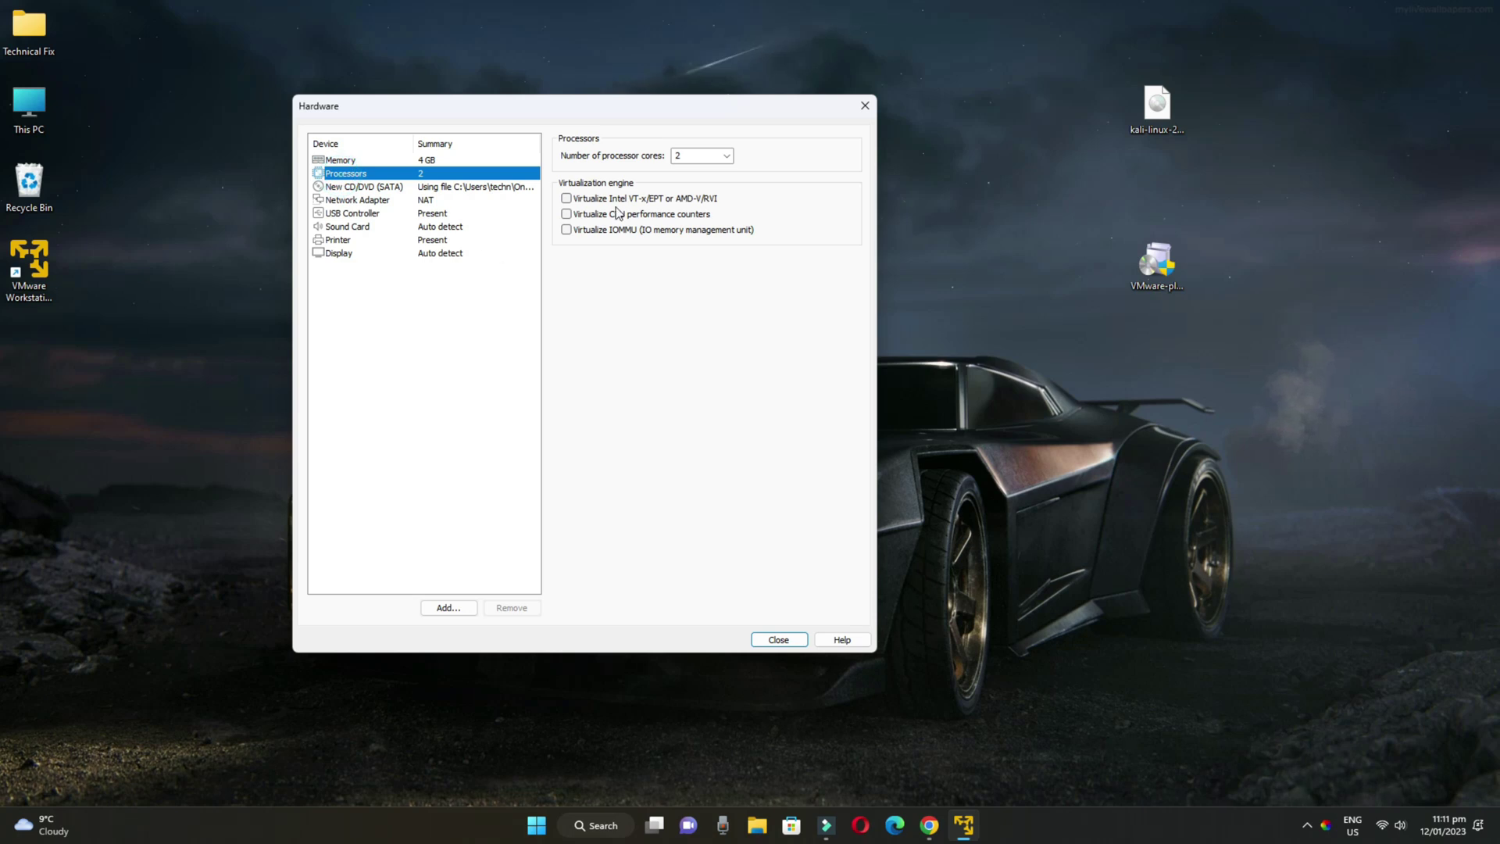
left_click(726, 156)
left_click(725, 157)
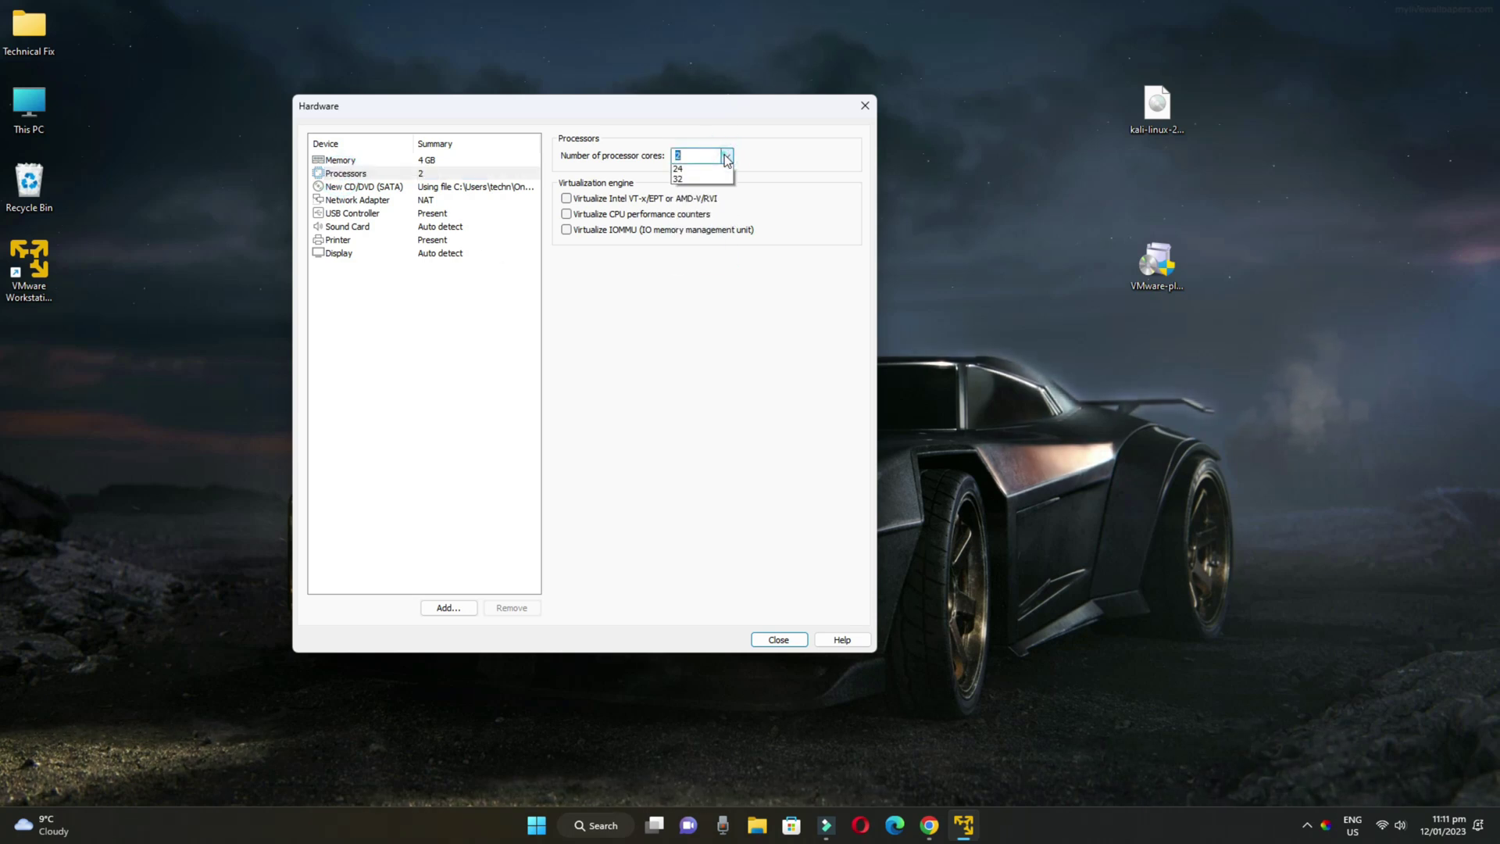
left_click(725, 156)
left_click(726, 157)
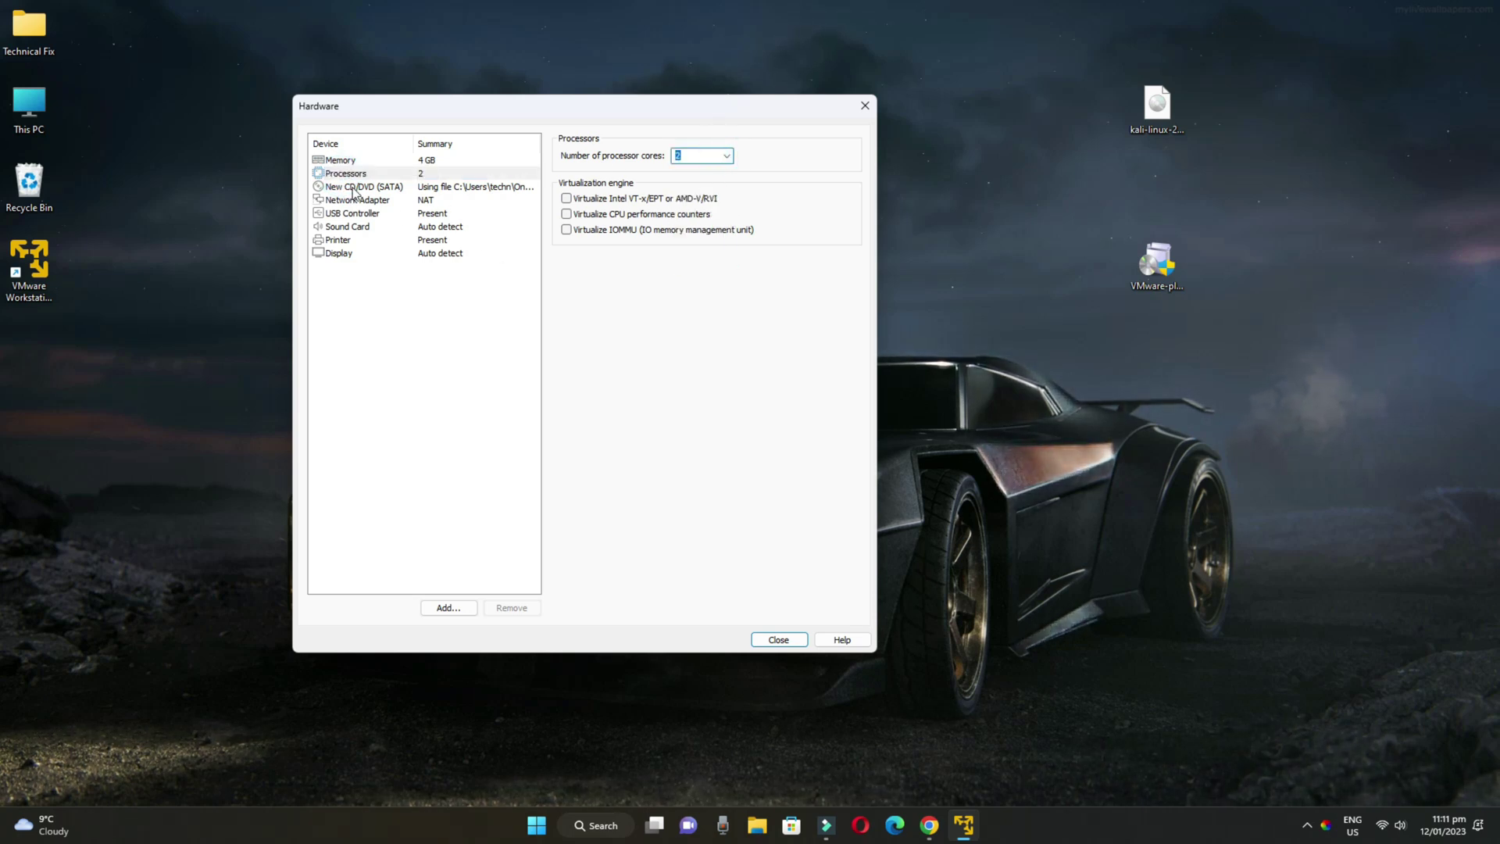
Turn off Accelerate 3D graphics in the Display settings and close the hardware window
left_click(348, 213)
left_click(340, 254)
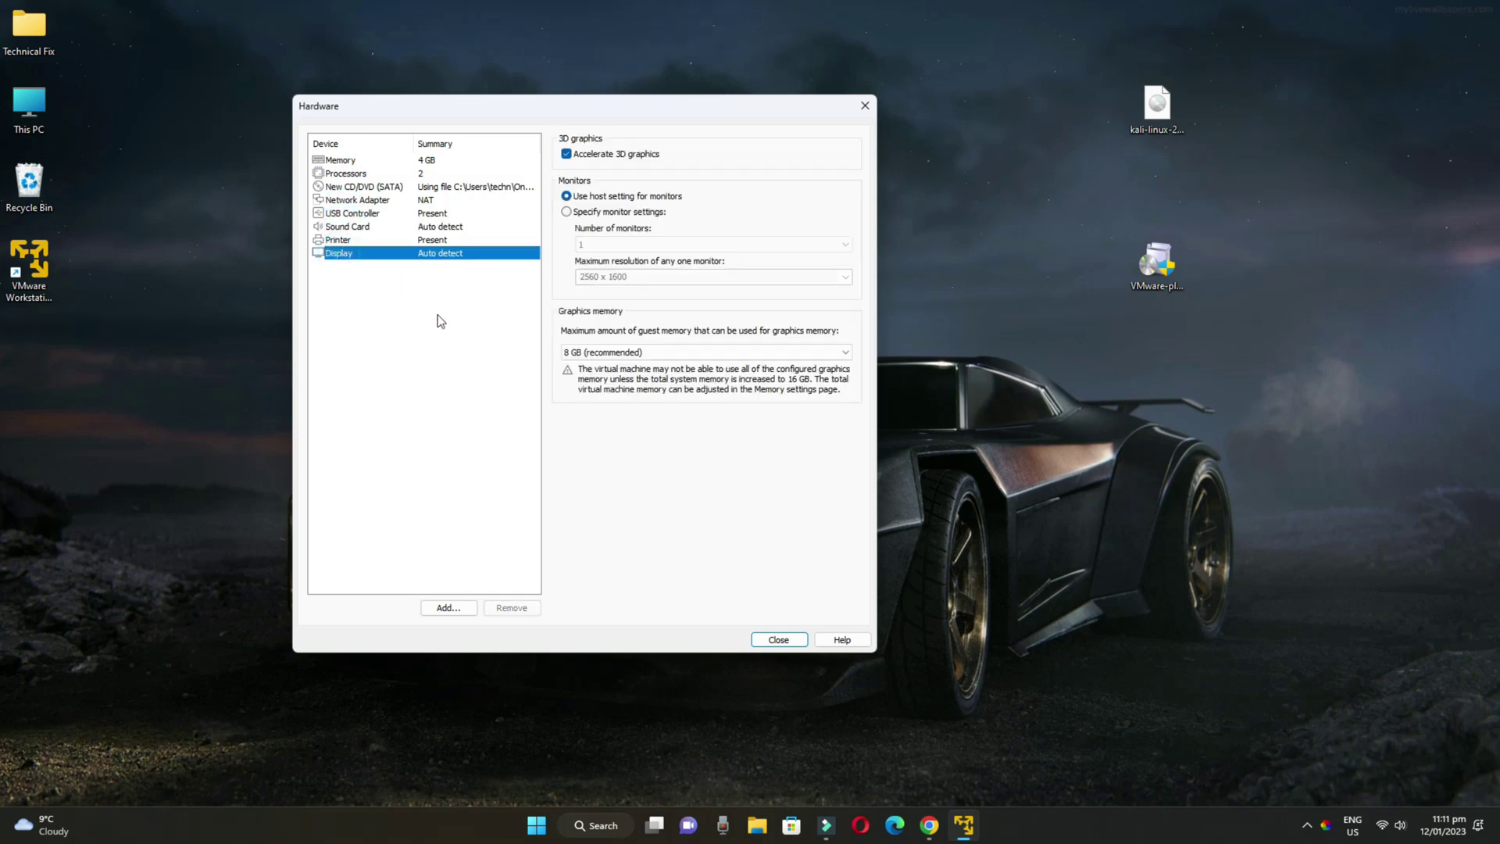
left_click(568, 156)
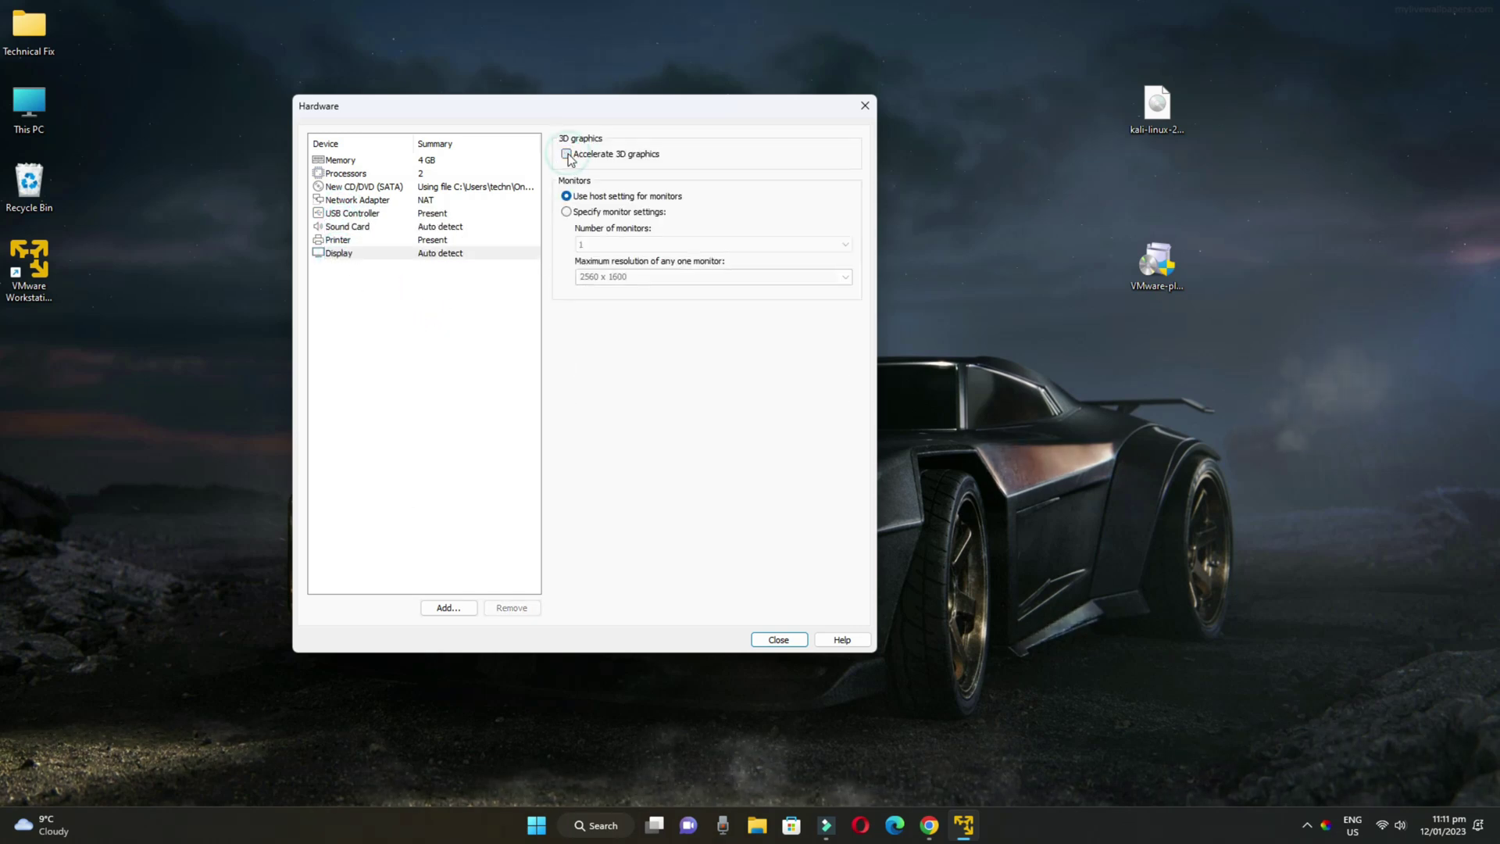
left_click(779, 640)
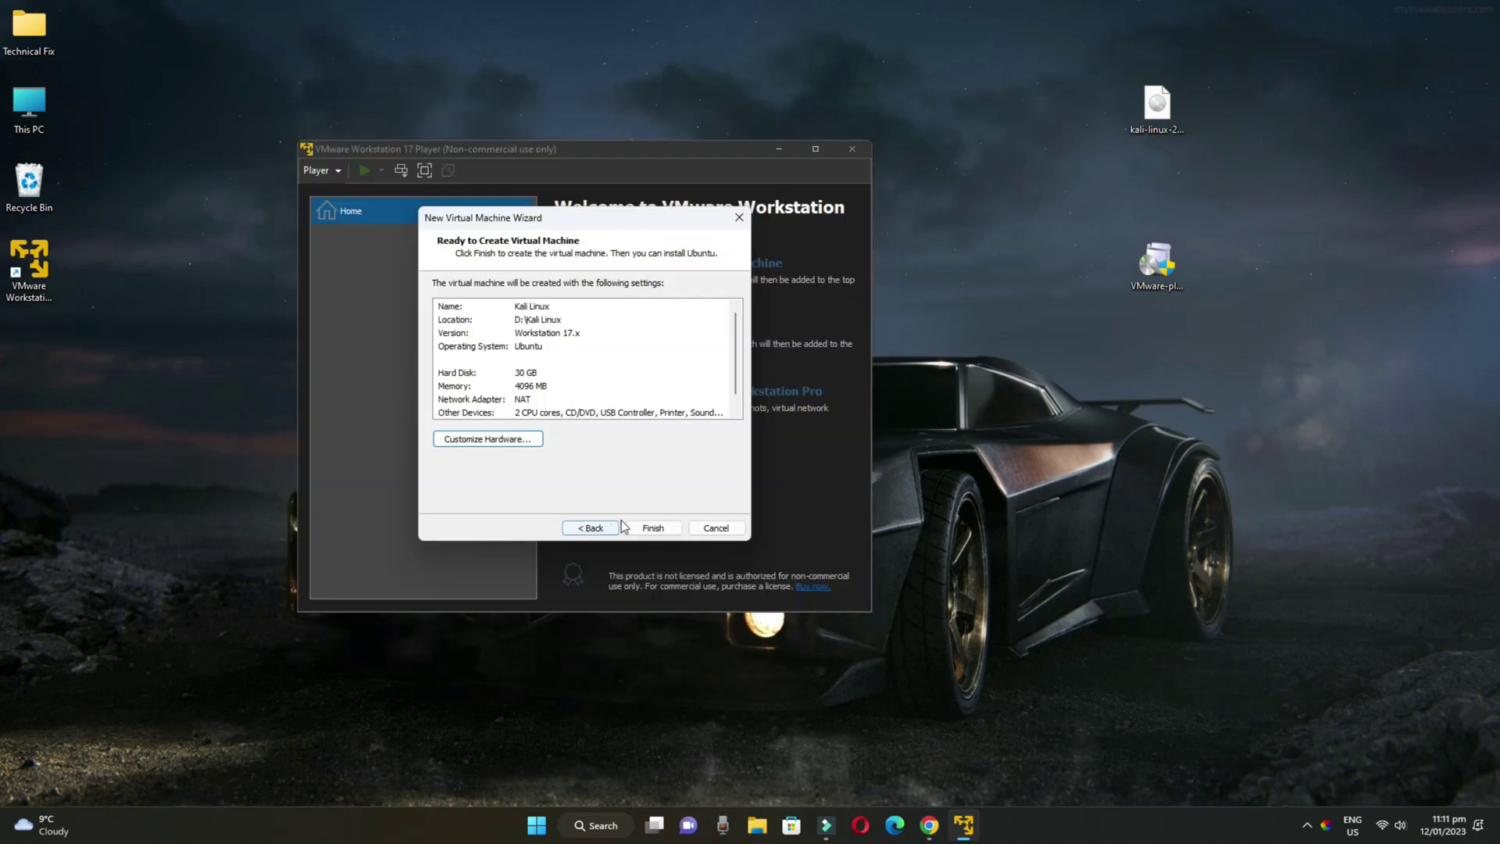
Finish the wizard and select the new Kali Linux VM in the library
left_click(656, 528)
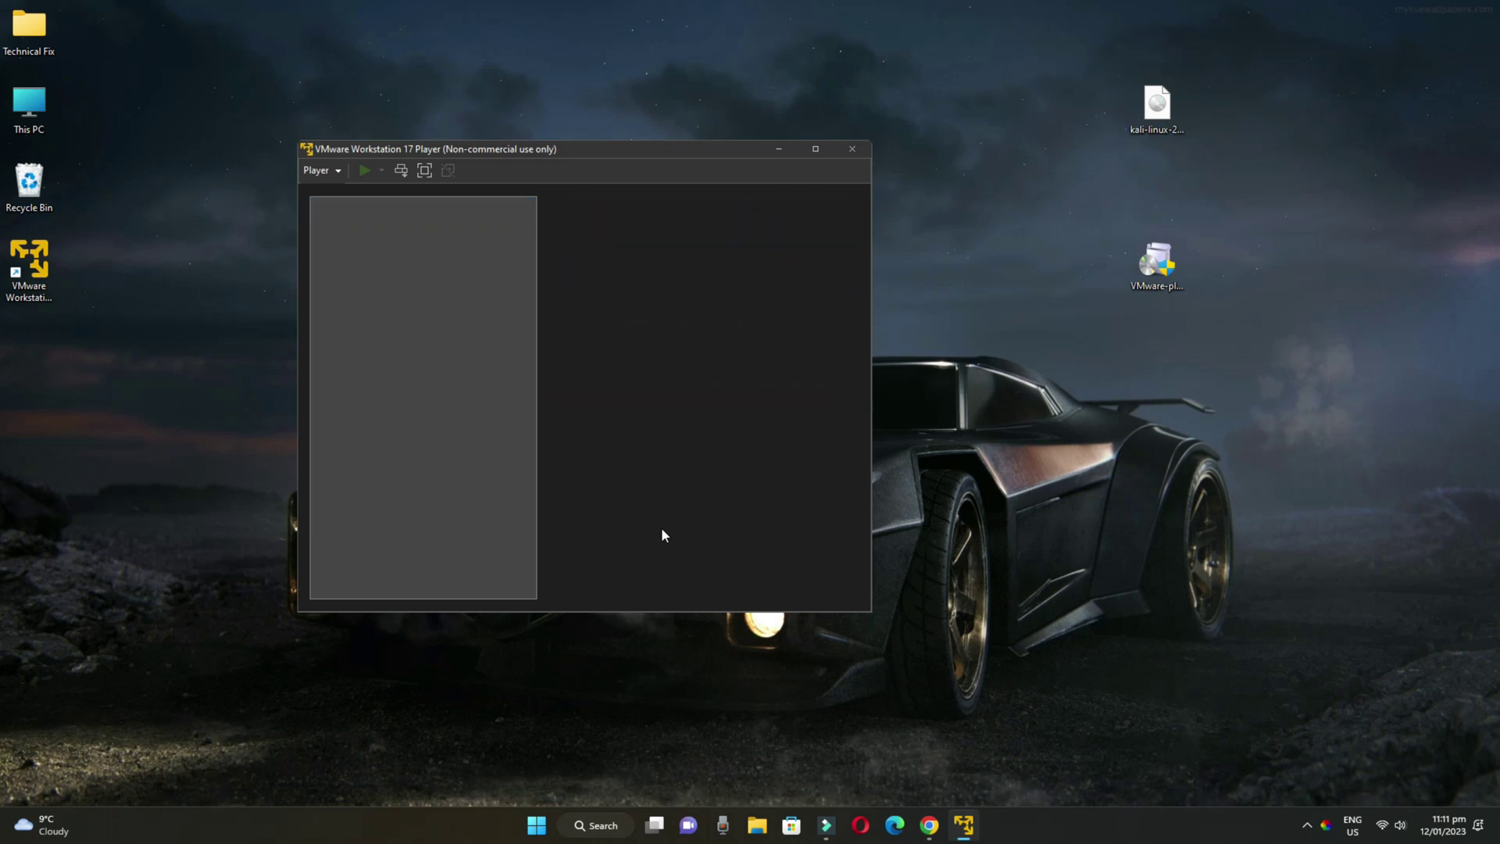
left_click(358, 238)
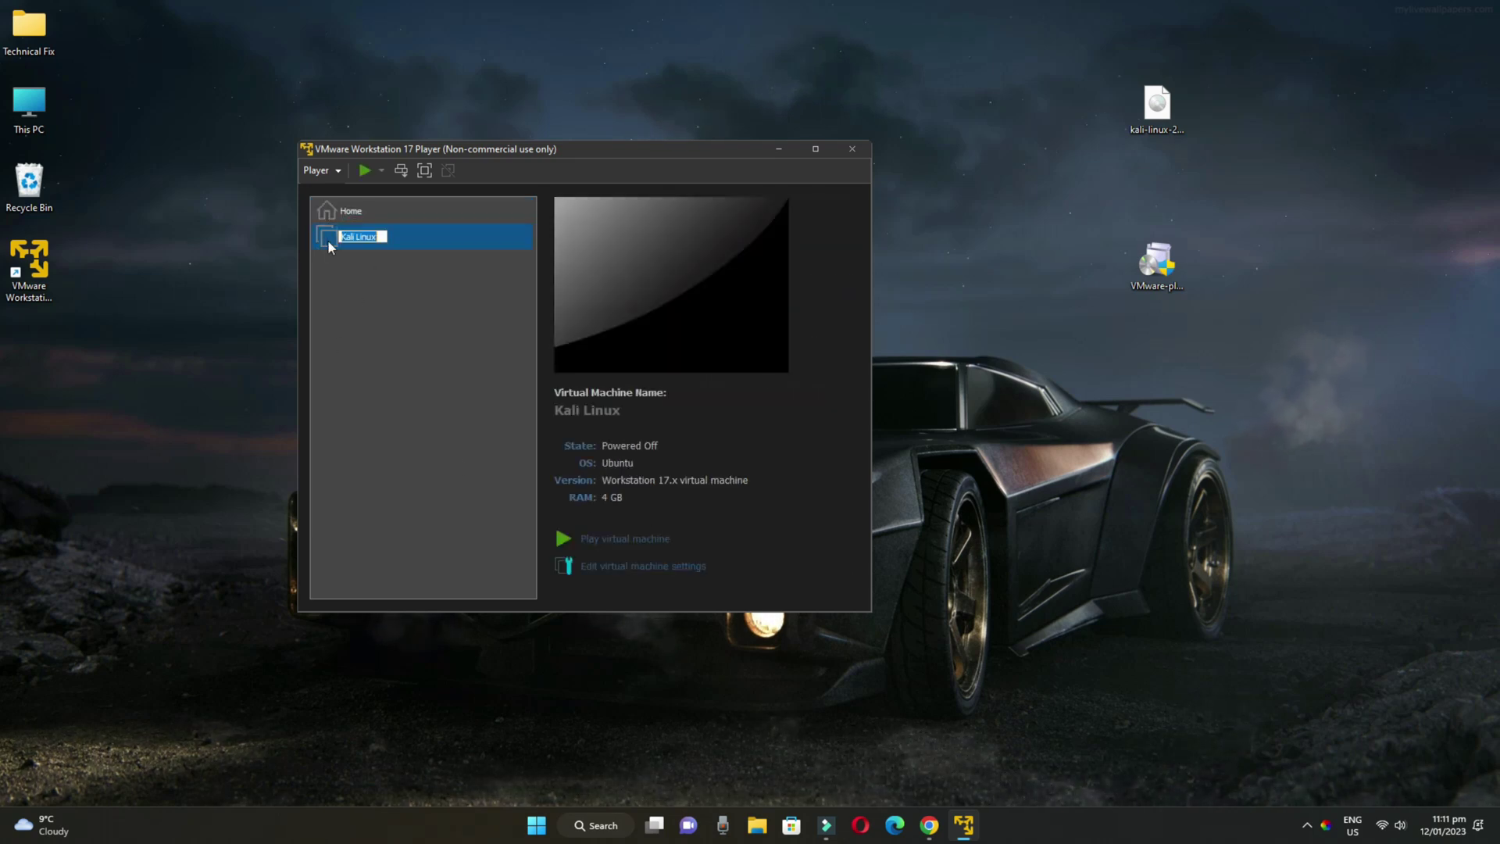
left_click(382, 272)
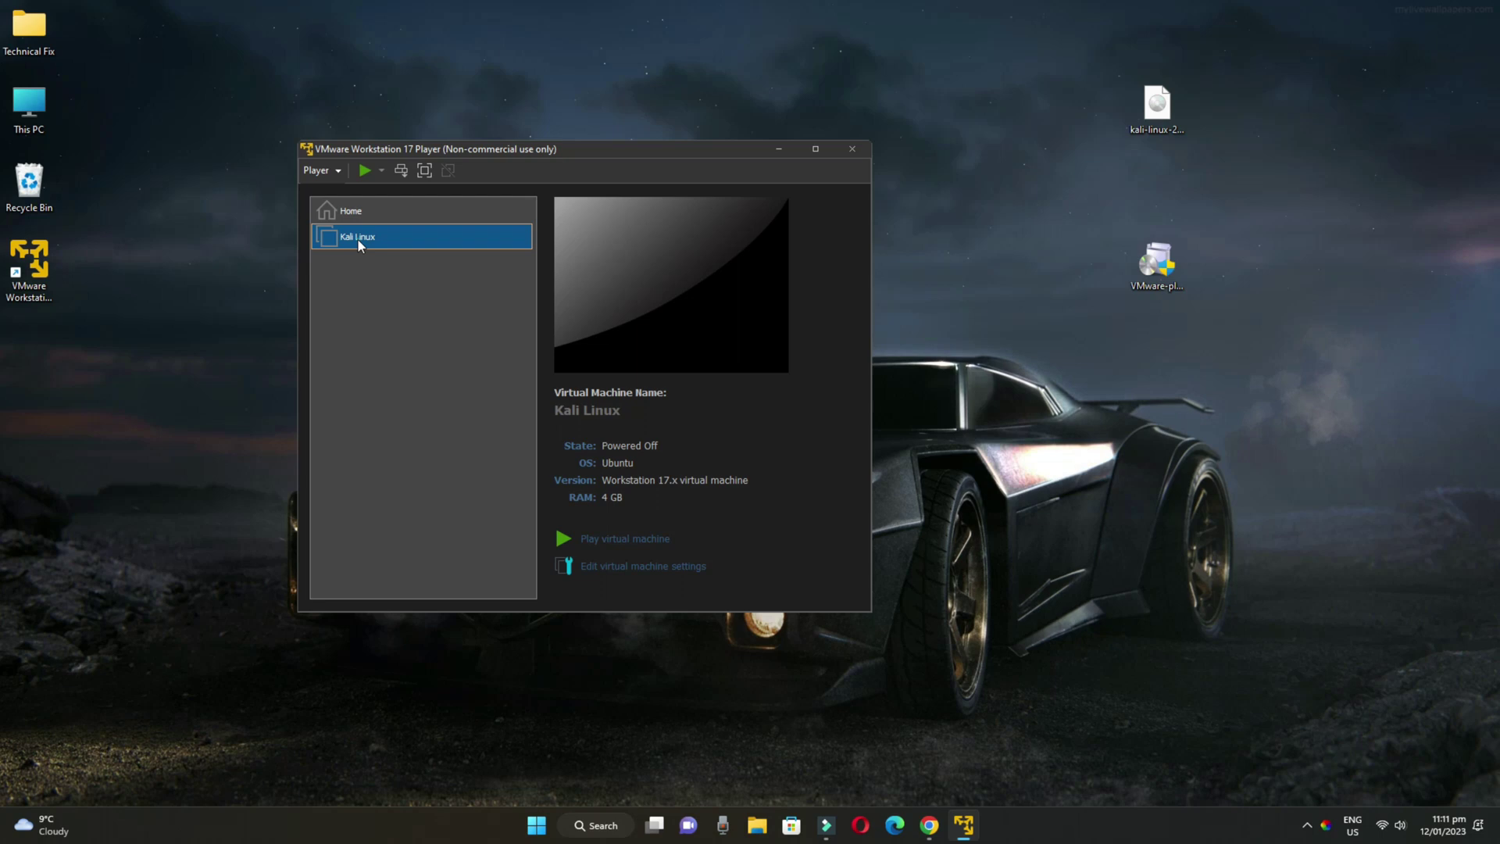
left_click(358, 237)
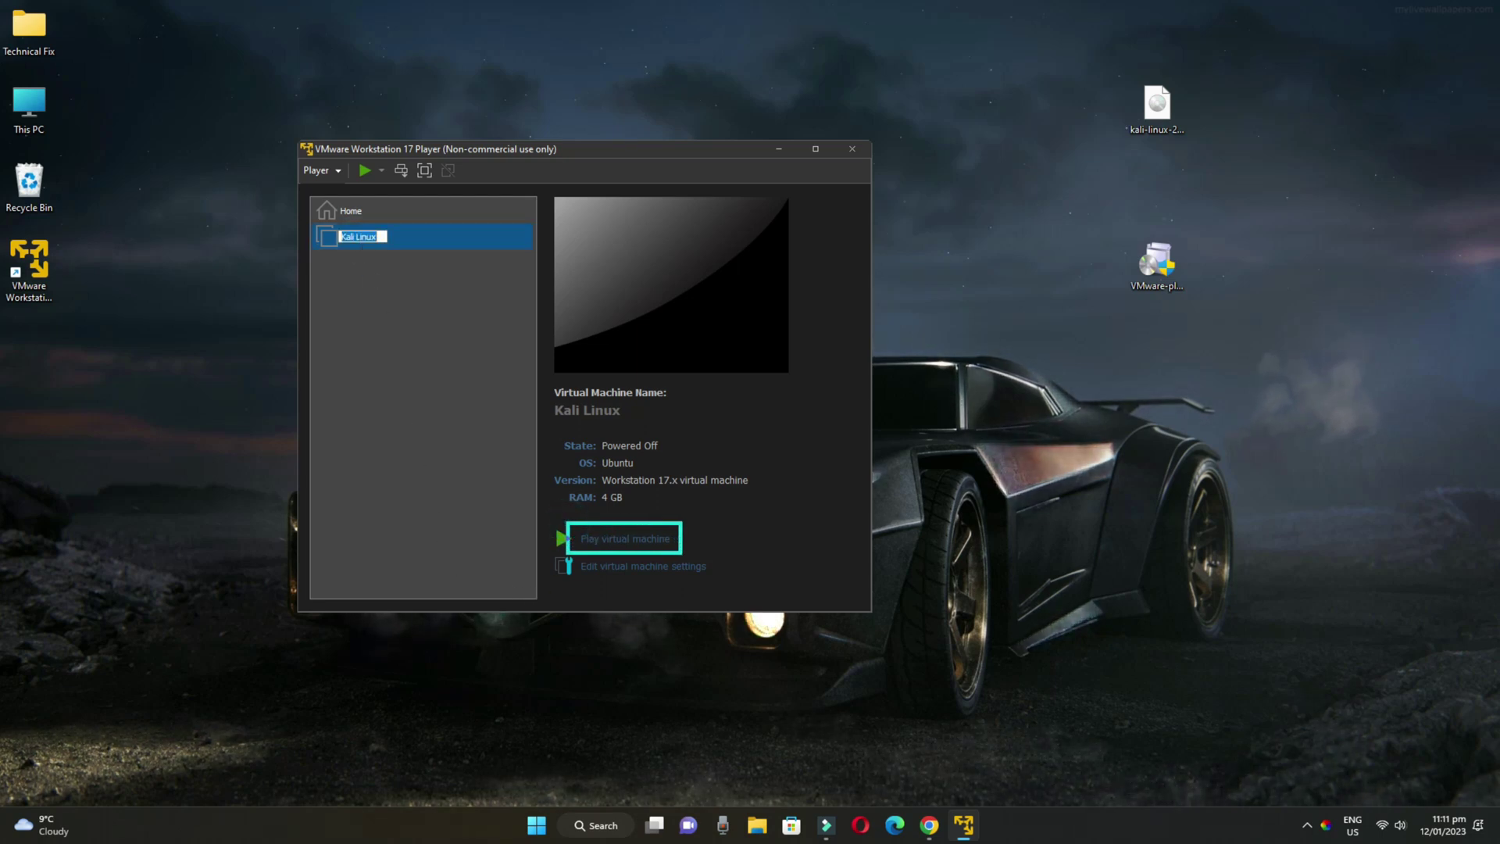
Power on the Kali Linux VM in full screen and halt the boot menu countdown
left_click(630, 538)
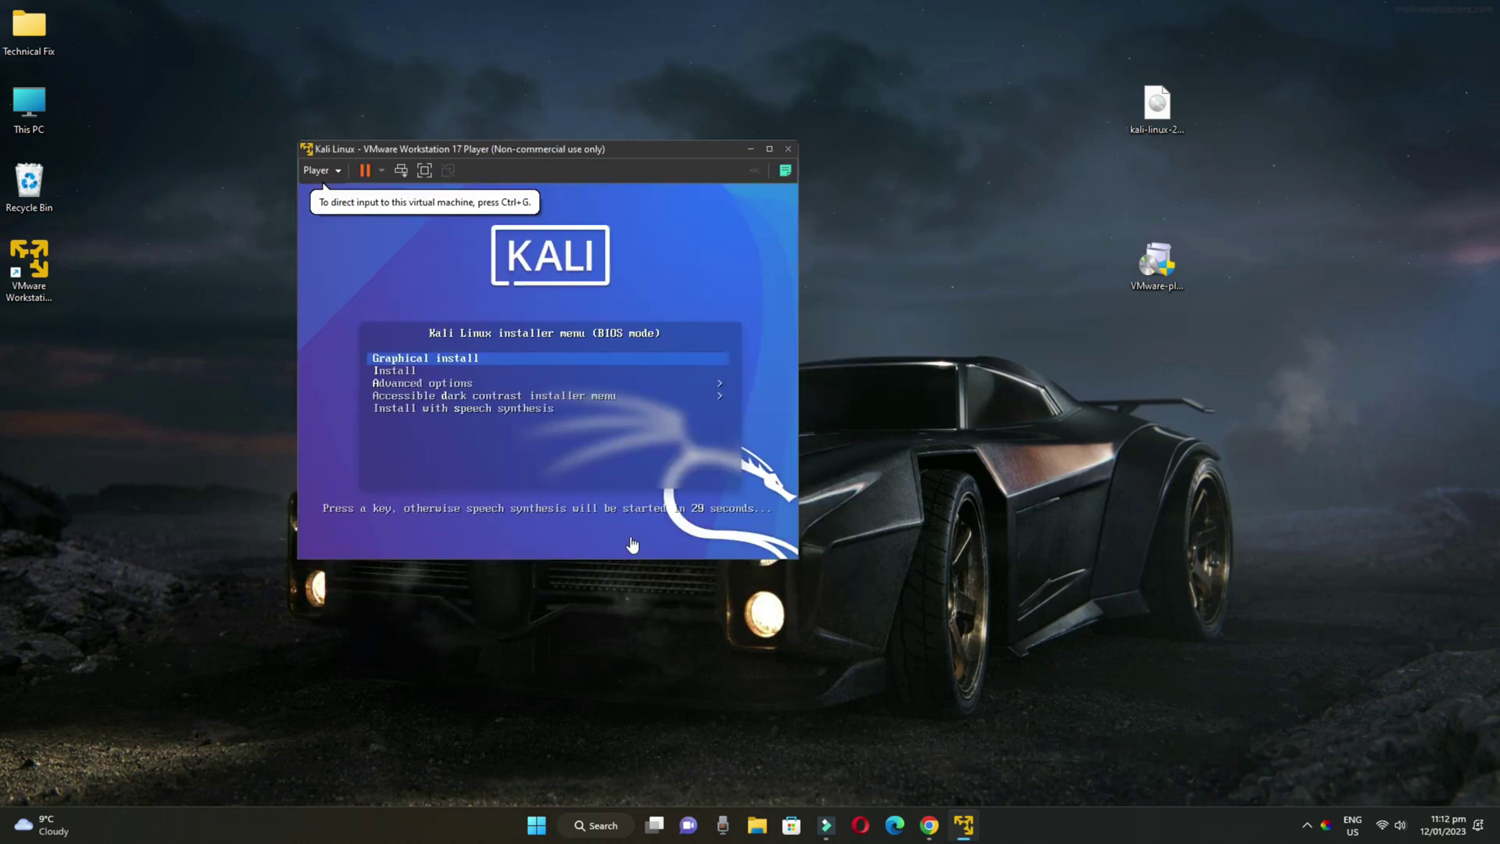
left_click(424, 170)
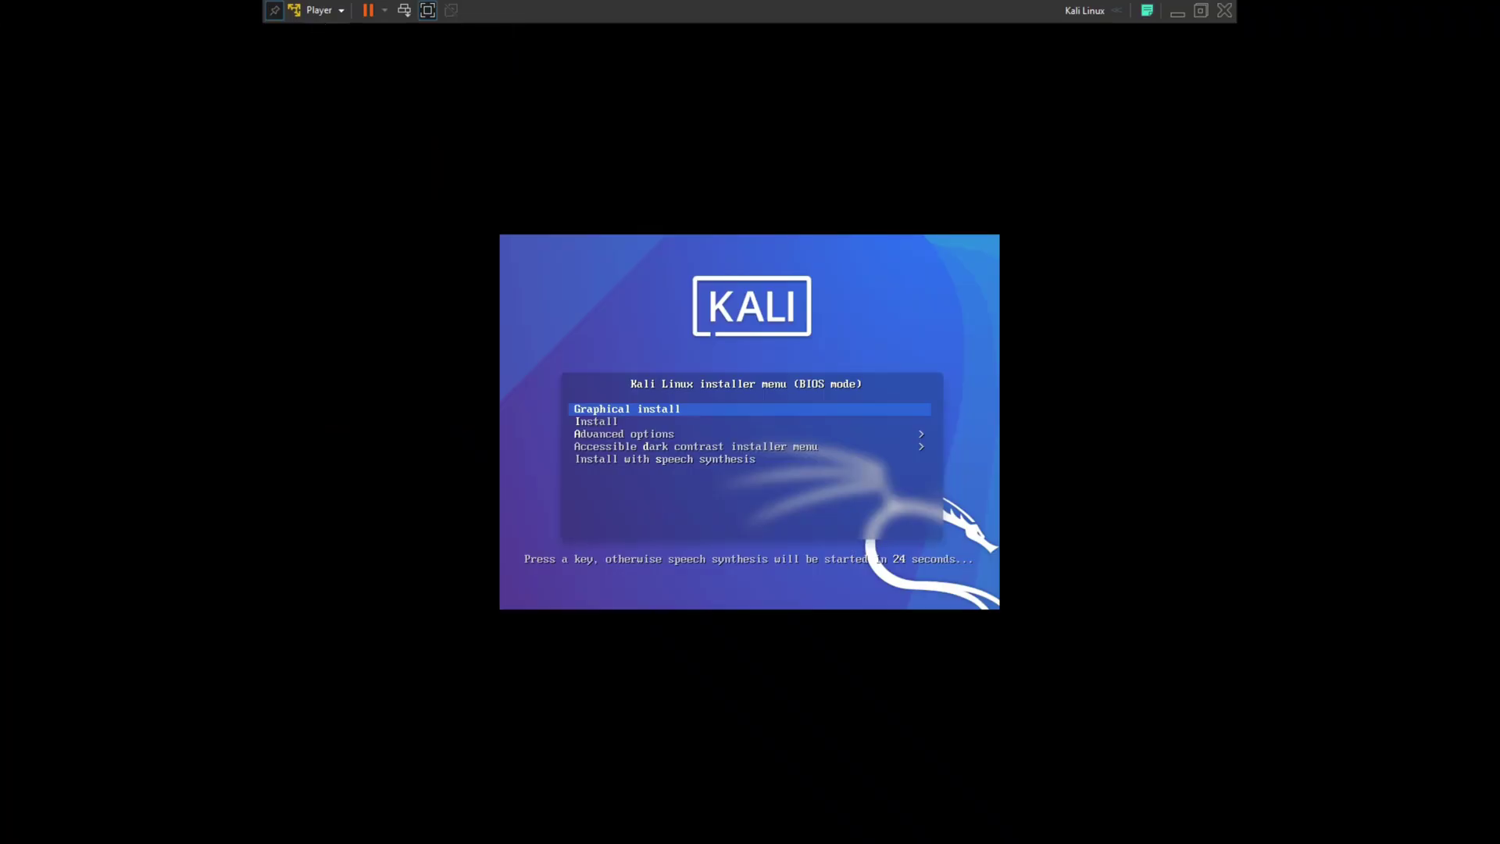
key("Down")
Launch the Graphical install and choose English as the installation language
key("Up")
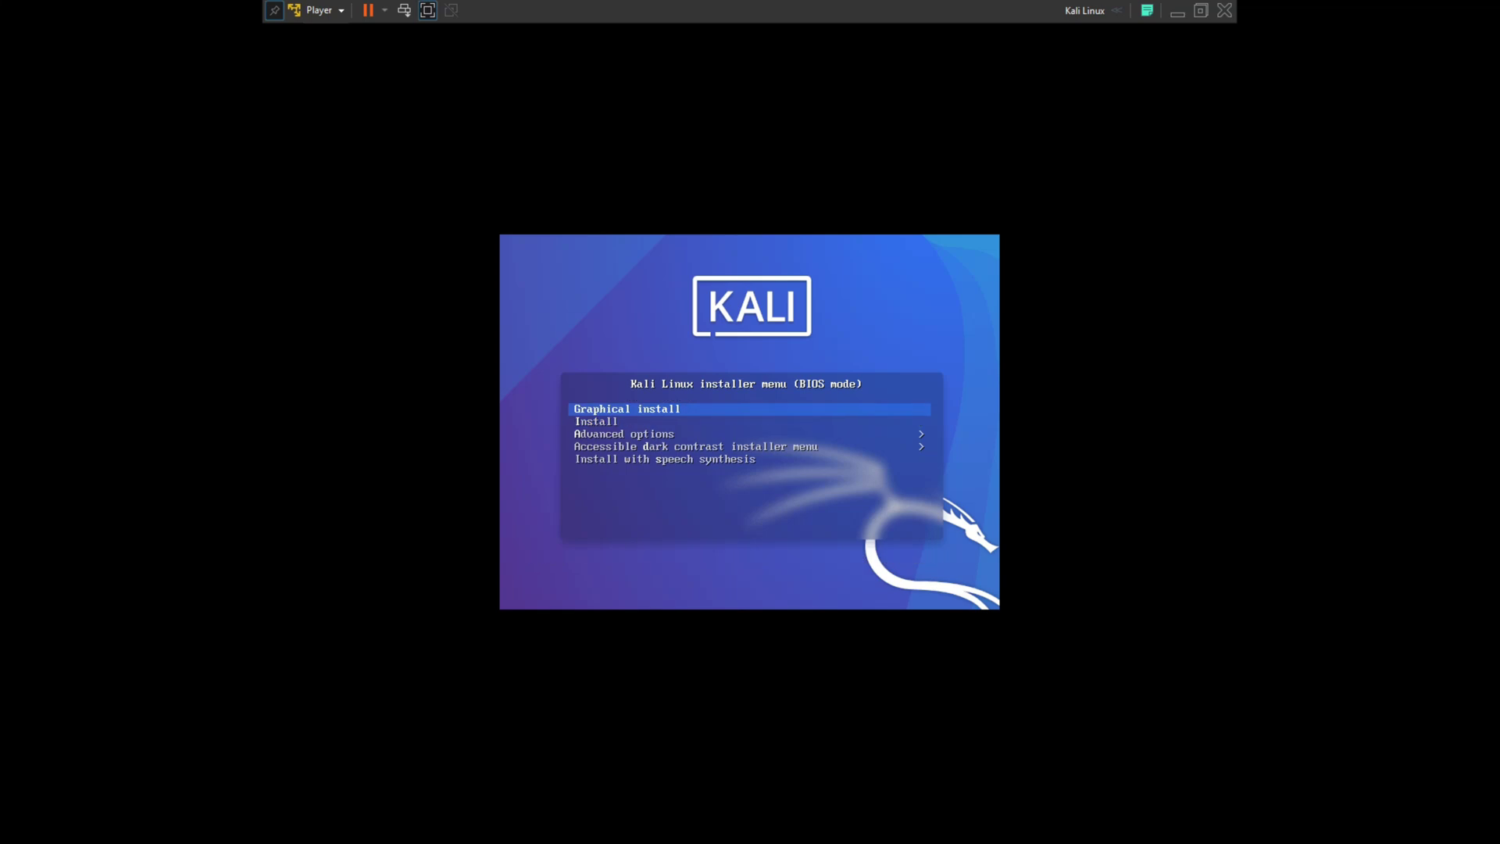
key("Return")
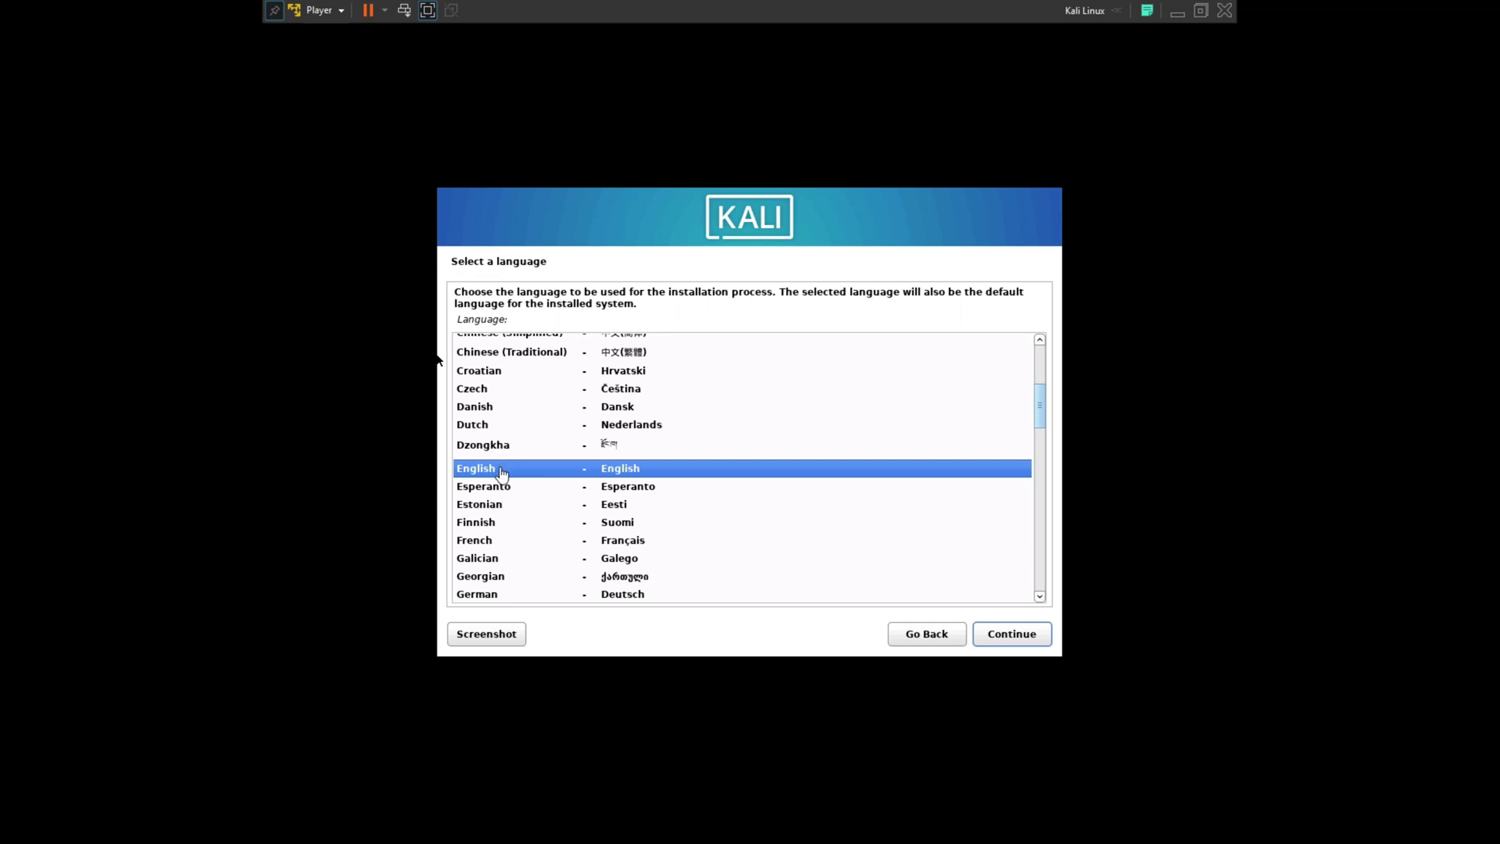
left_click(1012, 635)
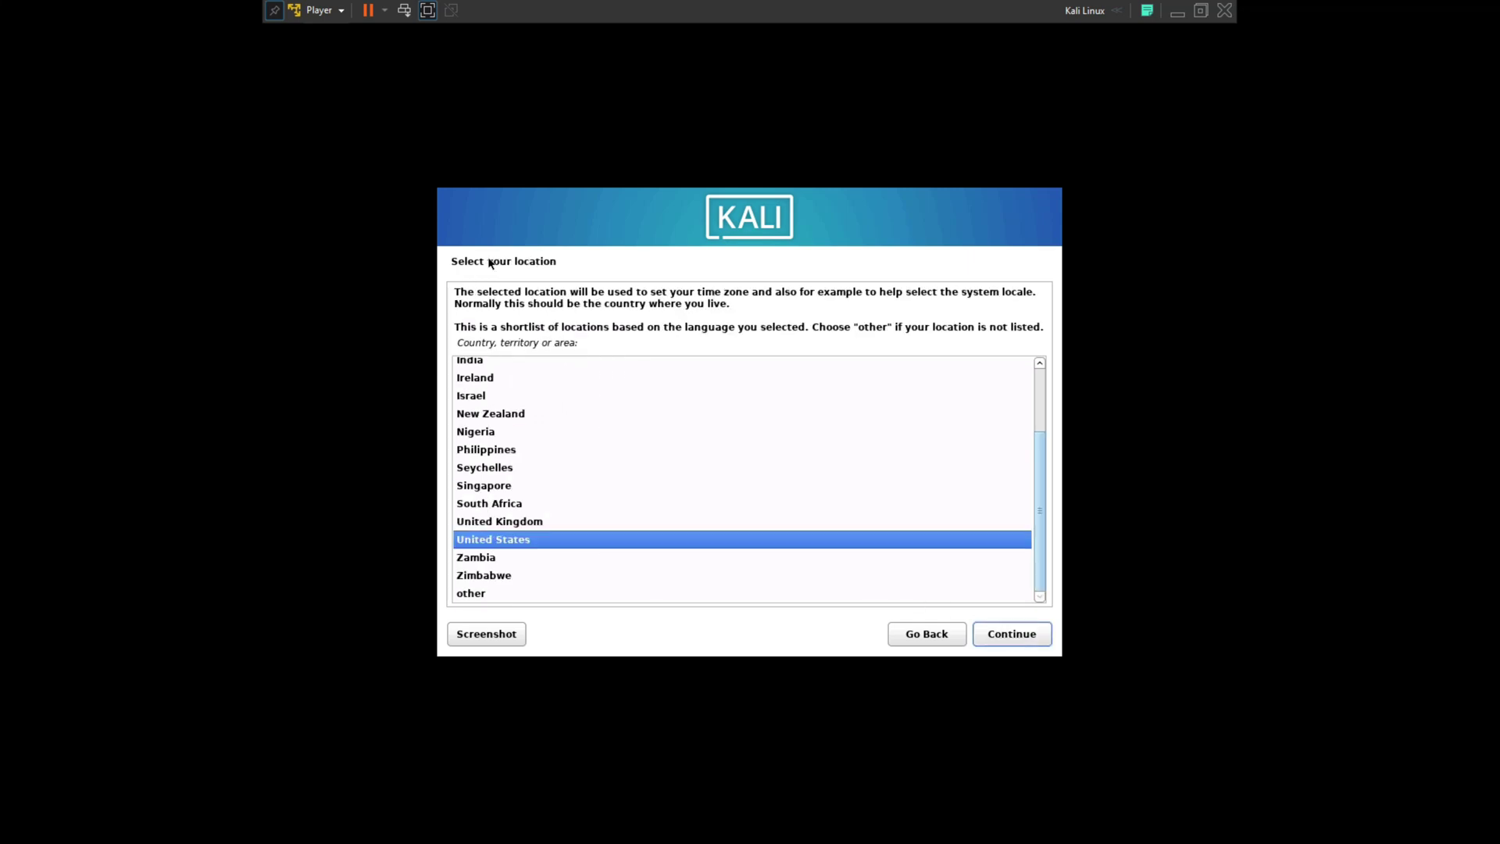
Accept United States as the location and American English as the keyboard layout
scroll(508, 543, "up", 2)
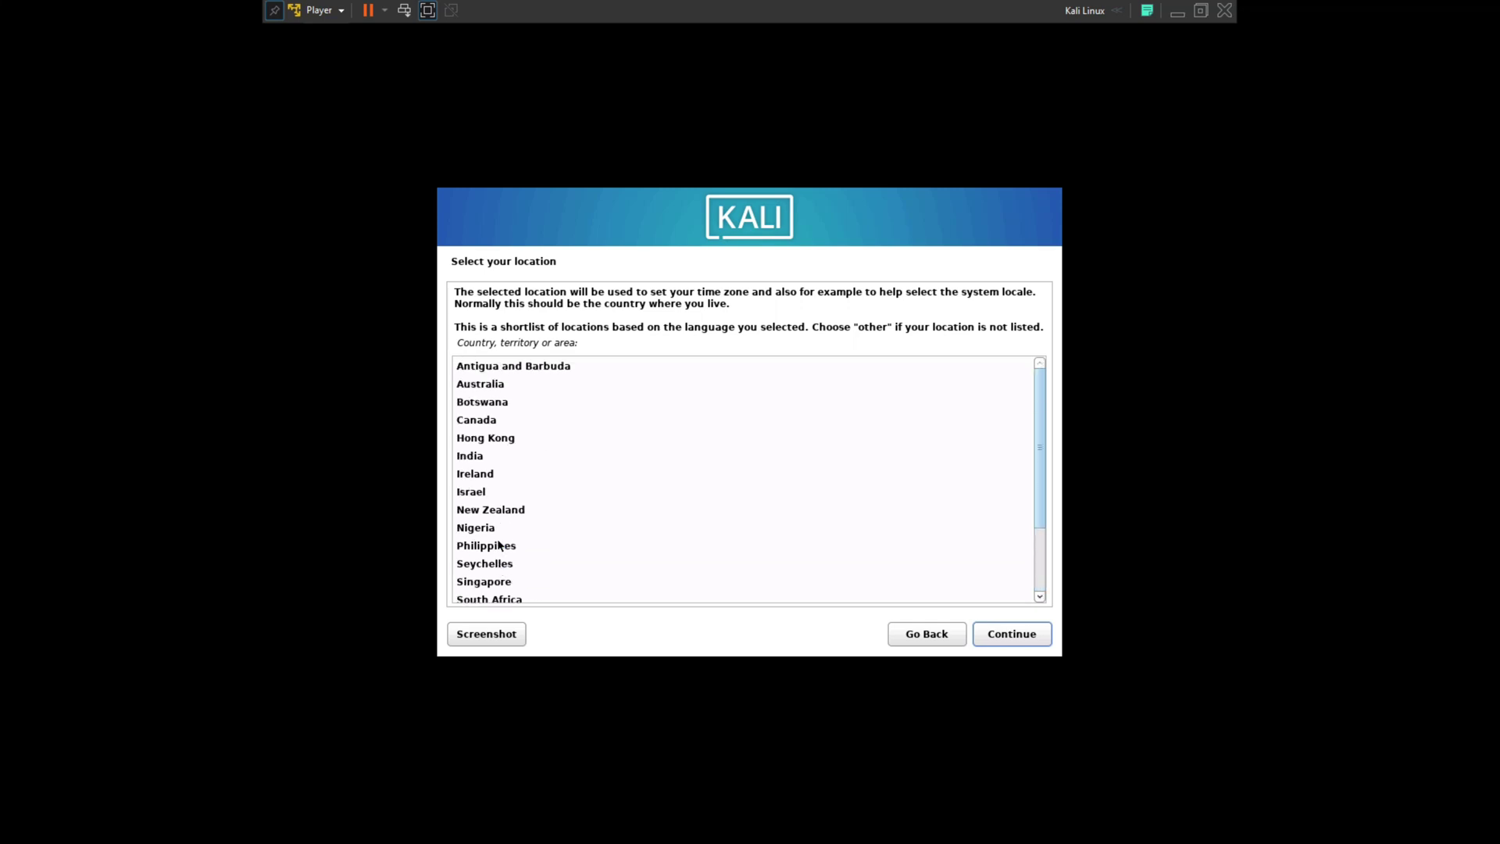
scroll(532, 545, "down", 2)
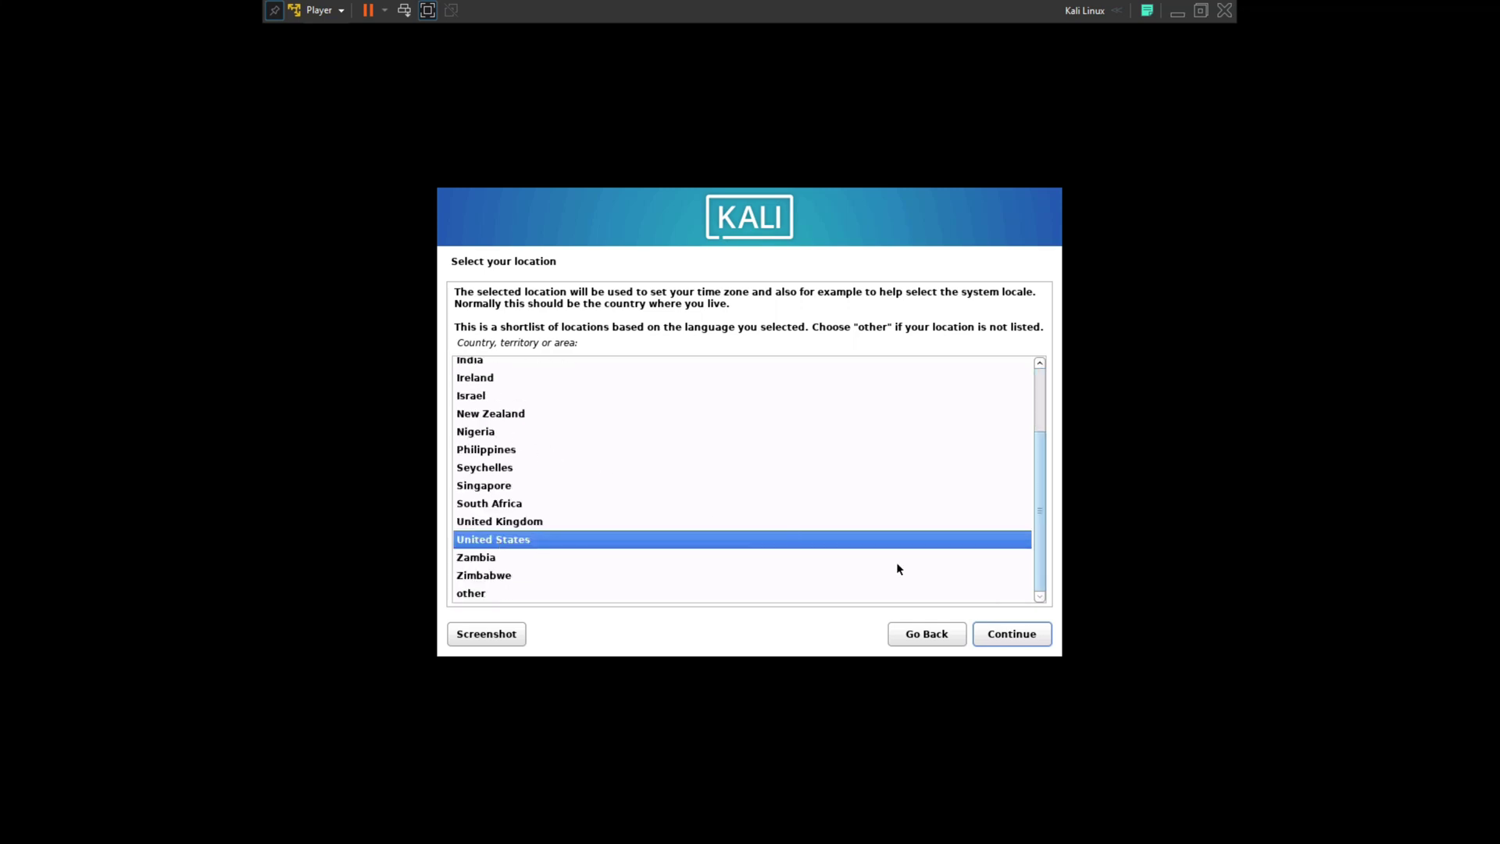
left_click(1014, 639)
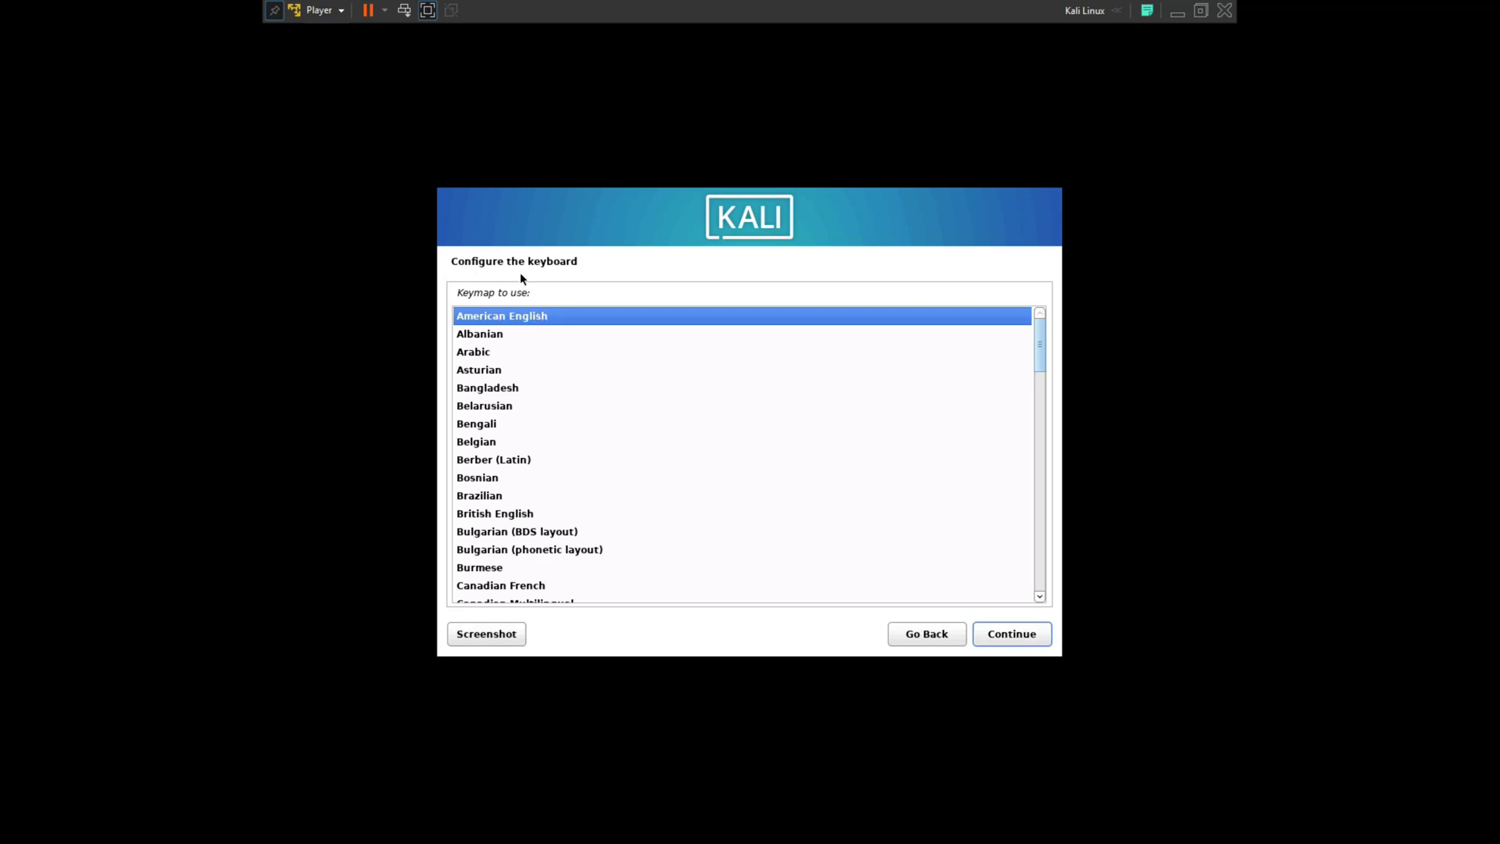
left_click(1025, 635)
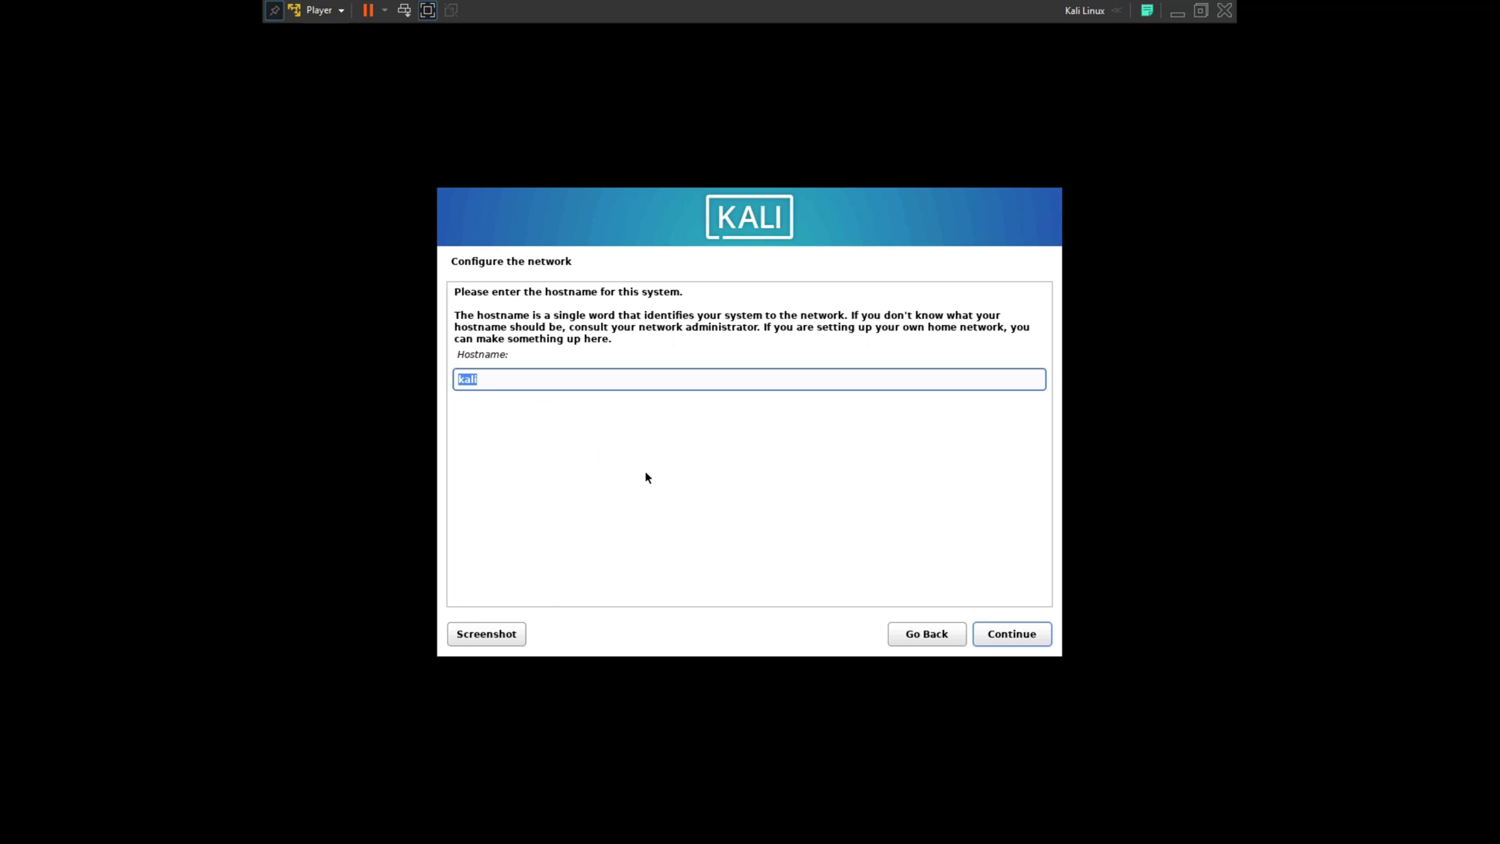
Keep hostname kali, leave the domain empty, and enter the new user's full name
left_click(1026, 642)
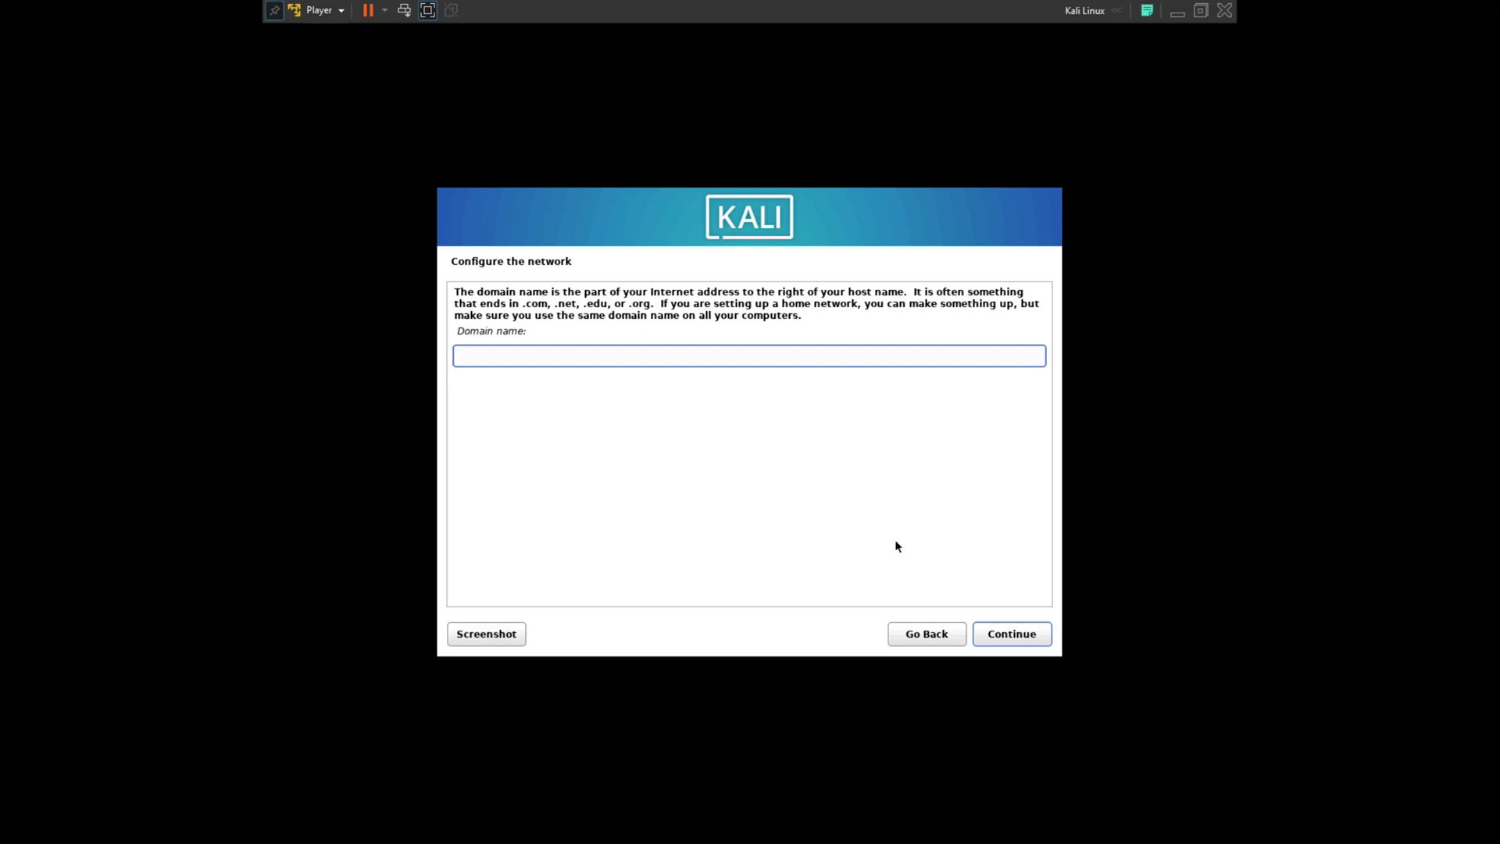
left_click(1013, 635)
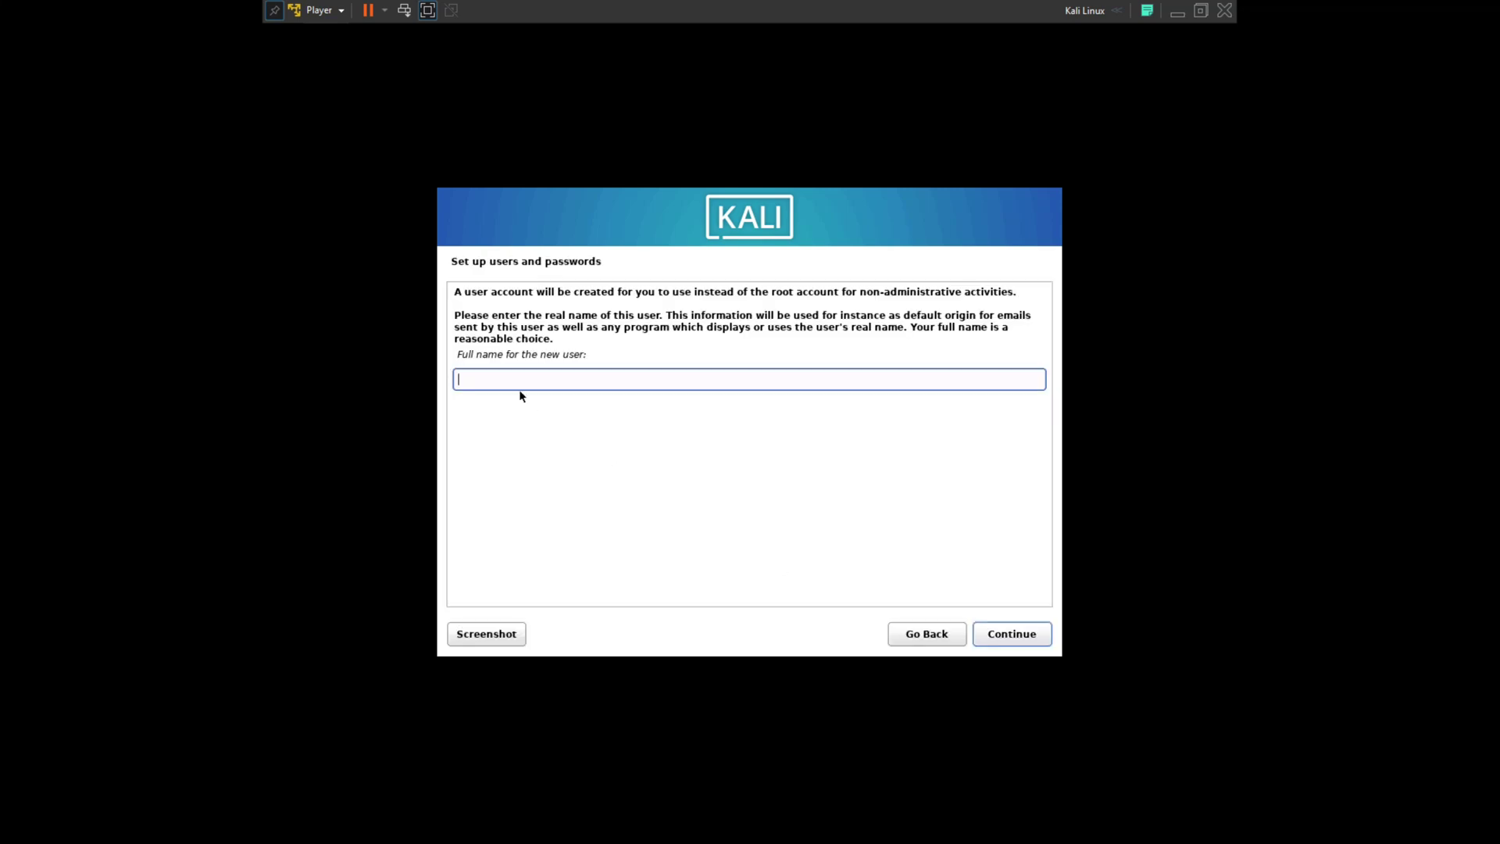
type("TechnicalFix")
left_click(1013, 635)
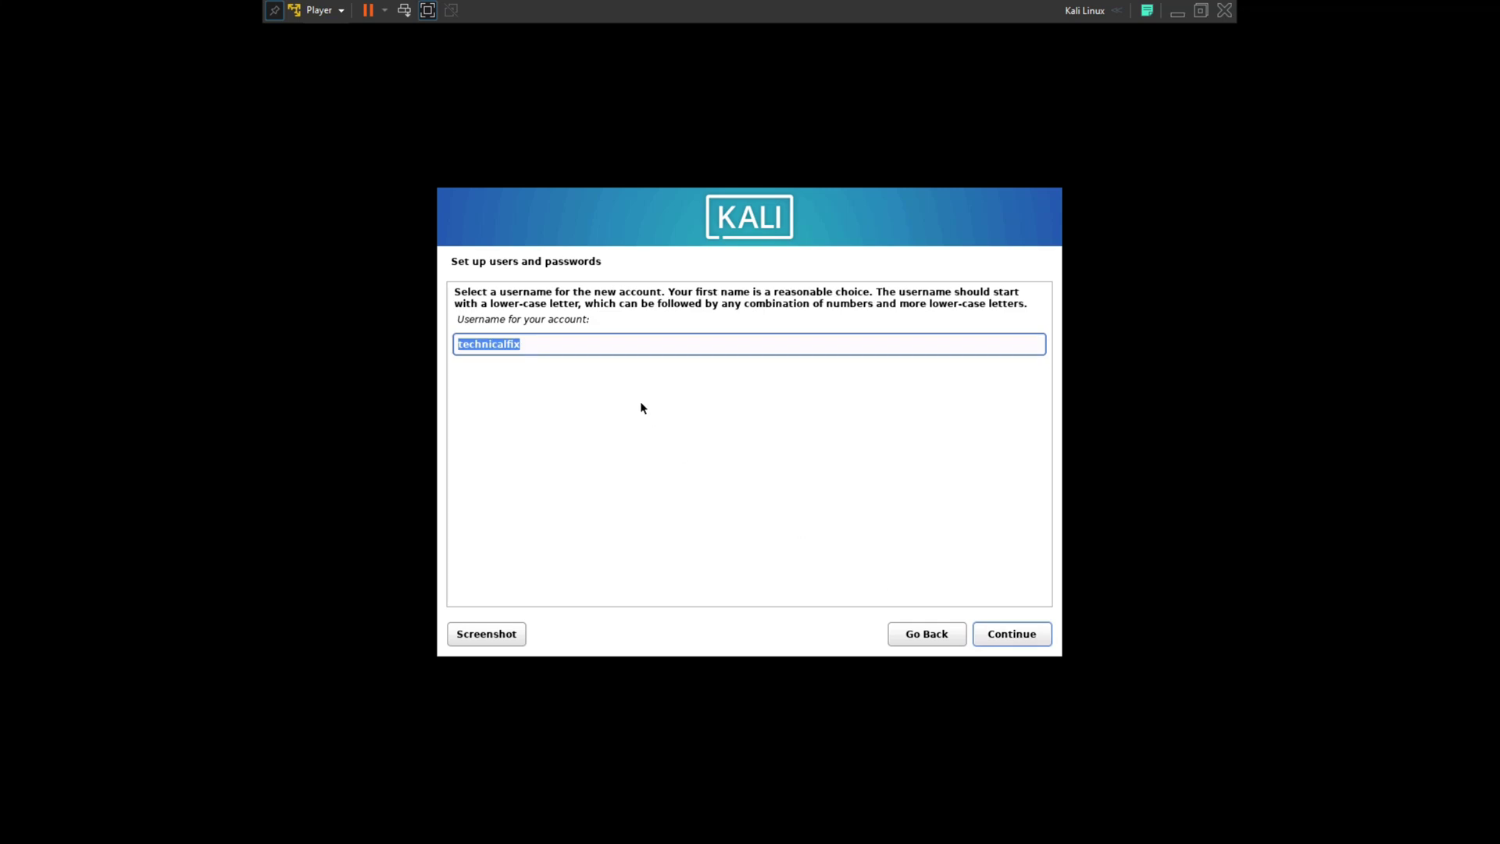
Accept the suggested username, then type and confirm the user's password
left_click(531, 345)
left_click_drag(514, 342, 452, 343)
left_click(1015, 636)
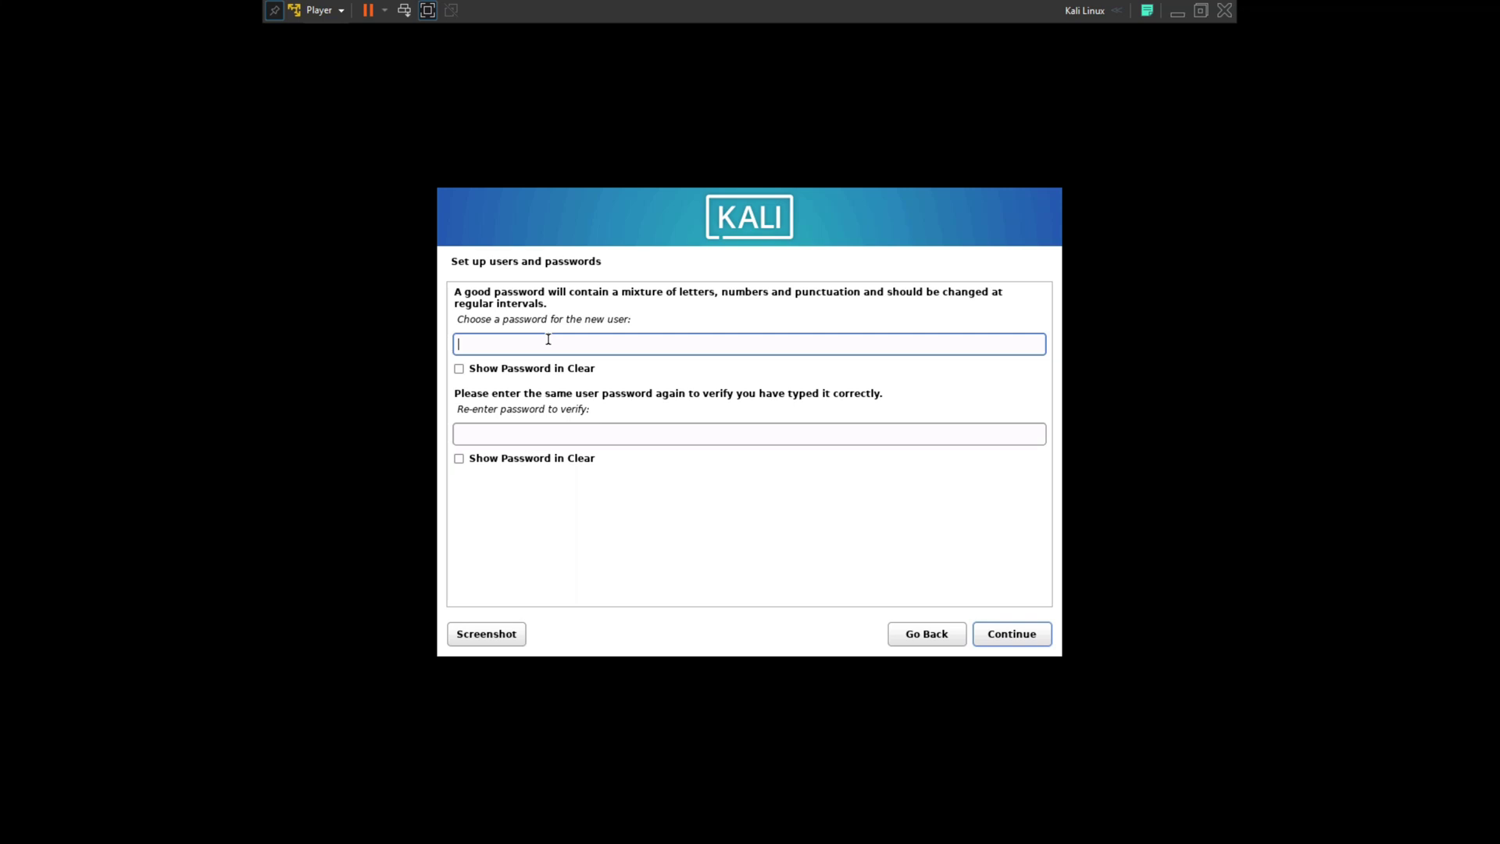
type("password")
key("Tab")
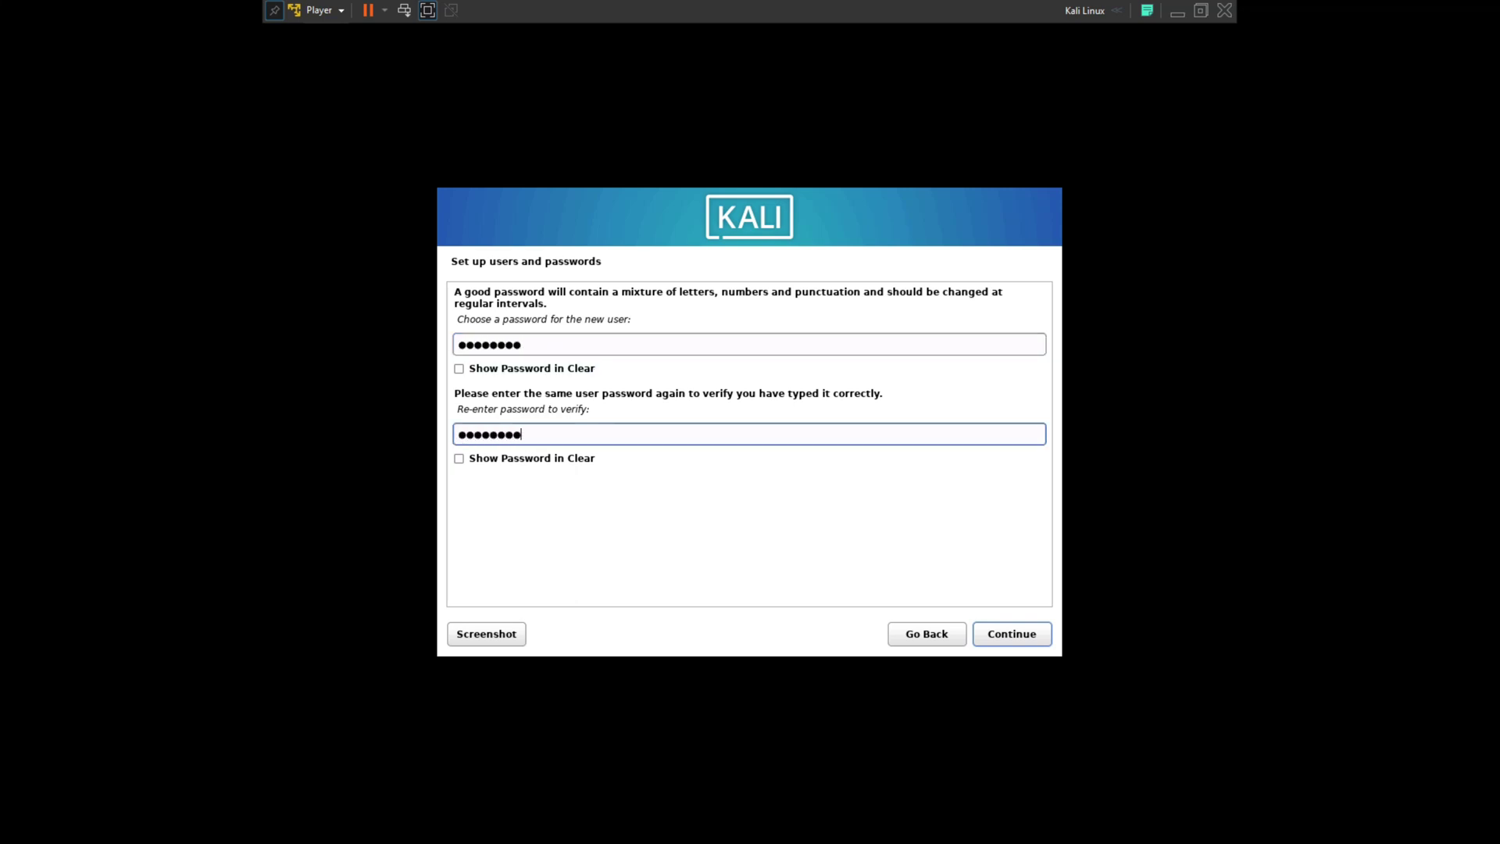
left_click(1028, 636)
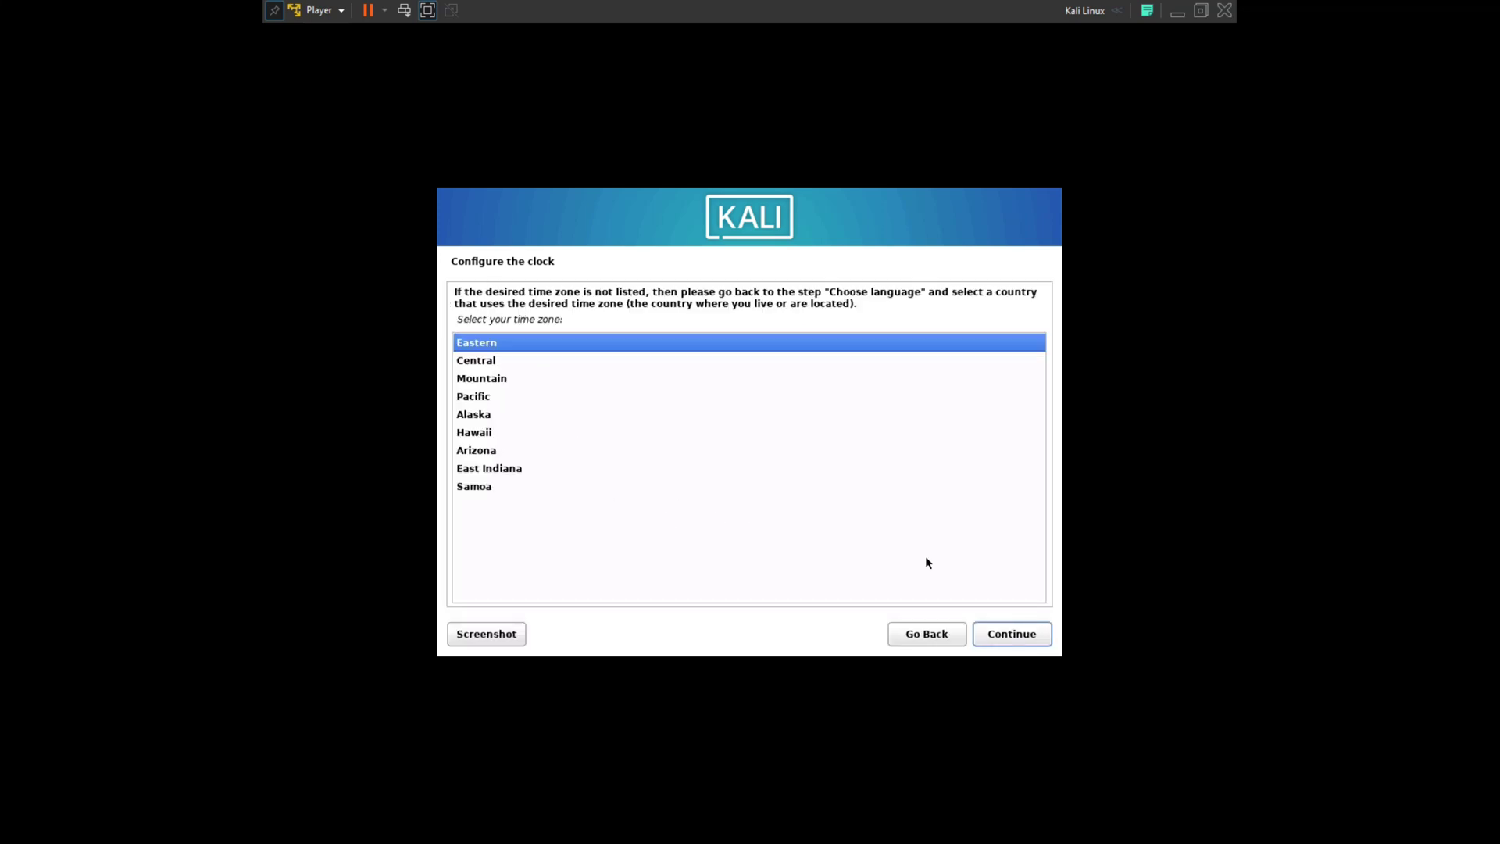
Keep Eastern time, guided-partition the 32.2 GB disk with separate /home, and write changes
left_click(1010, 634)
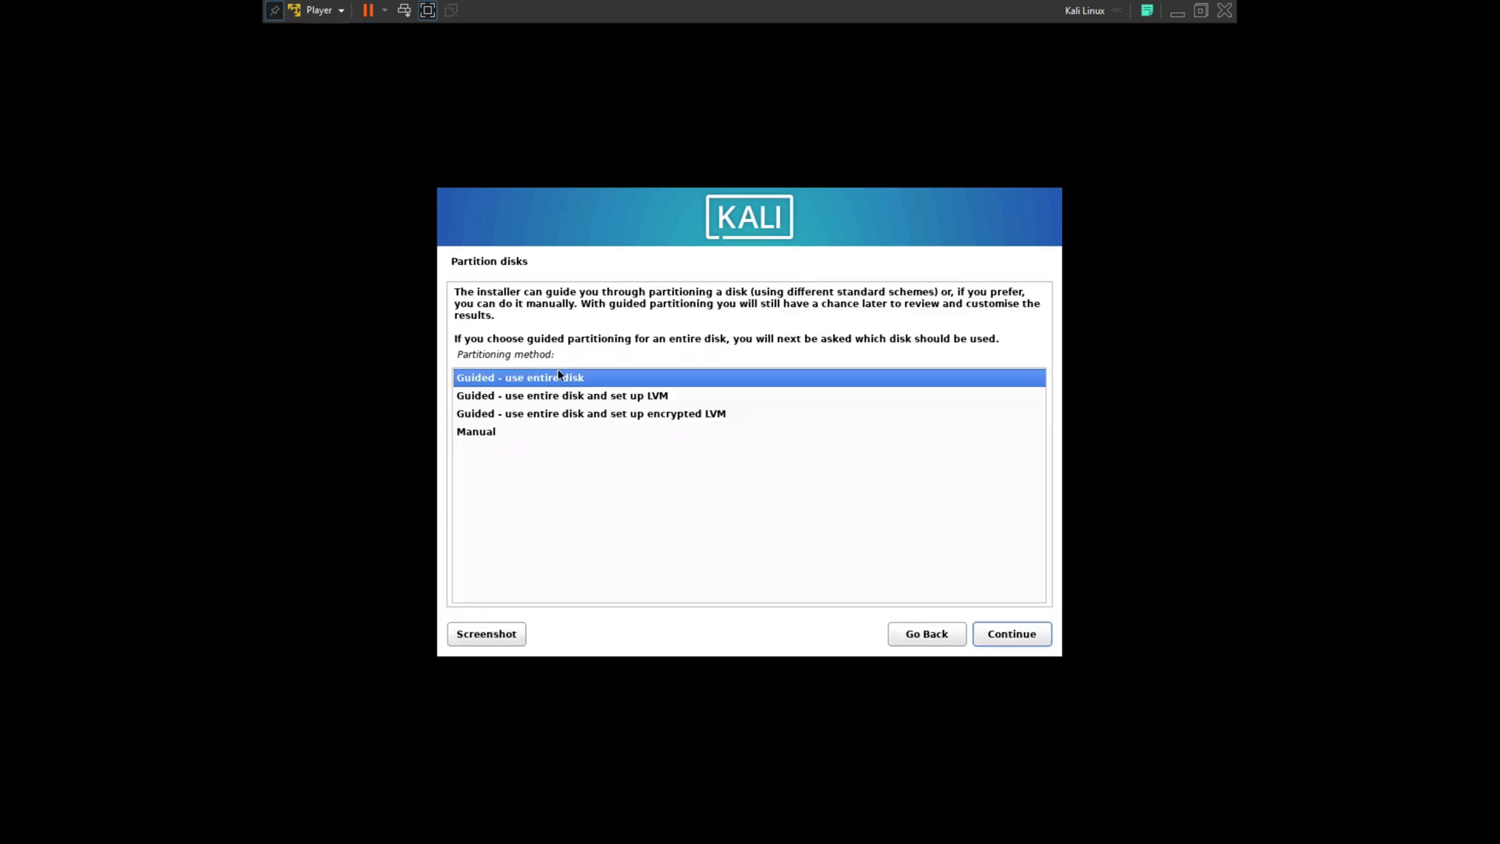
left_click(1028, 638)
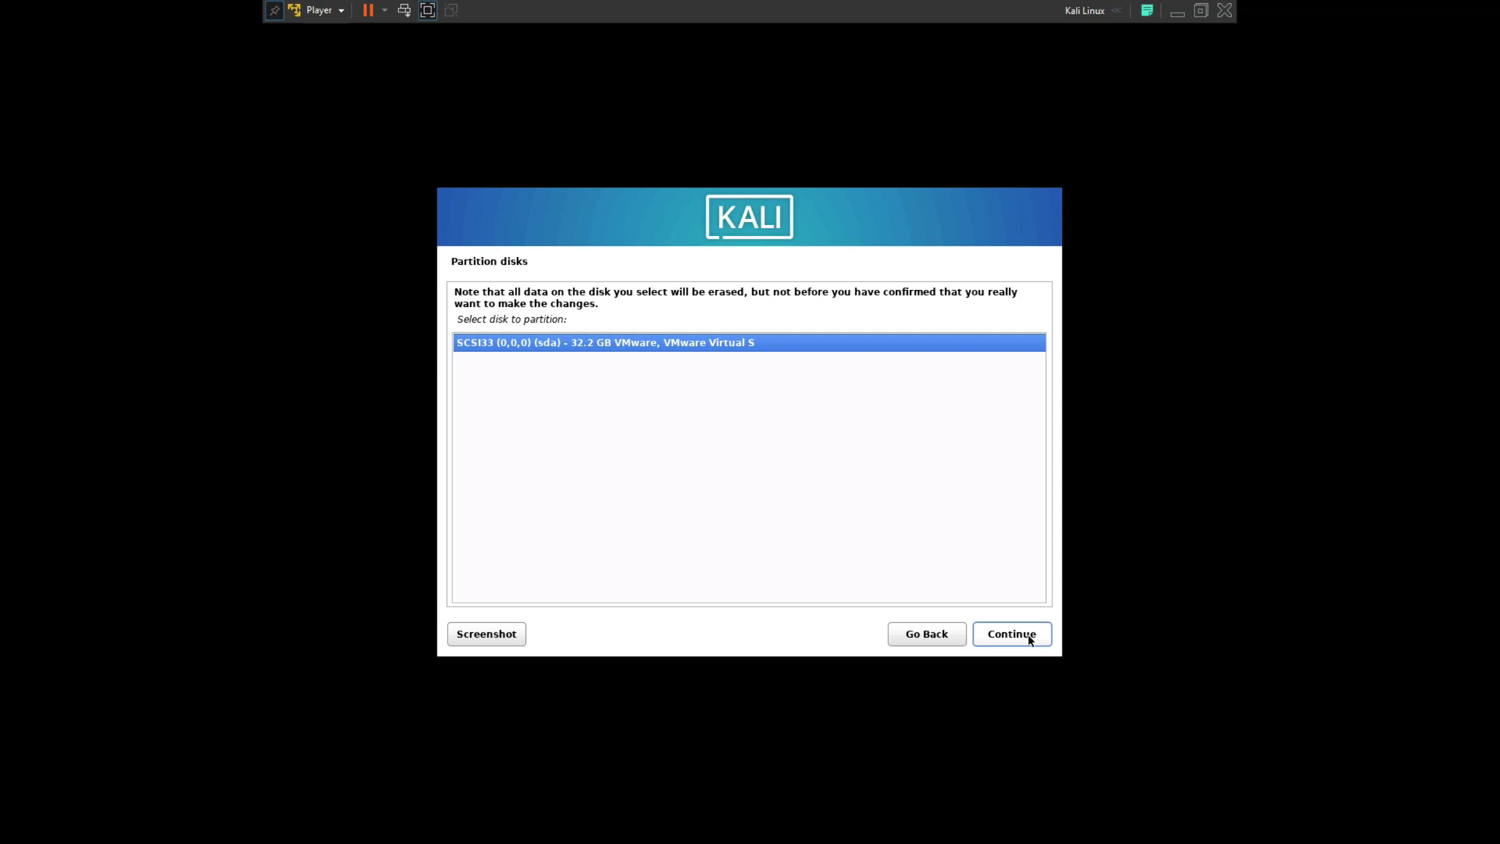
left_click(1029, 637)
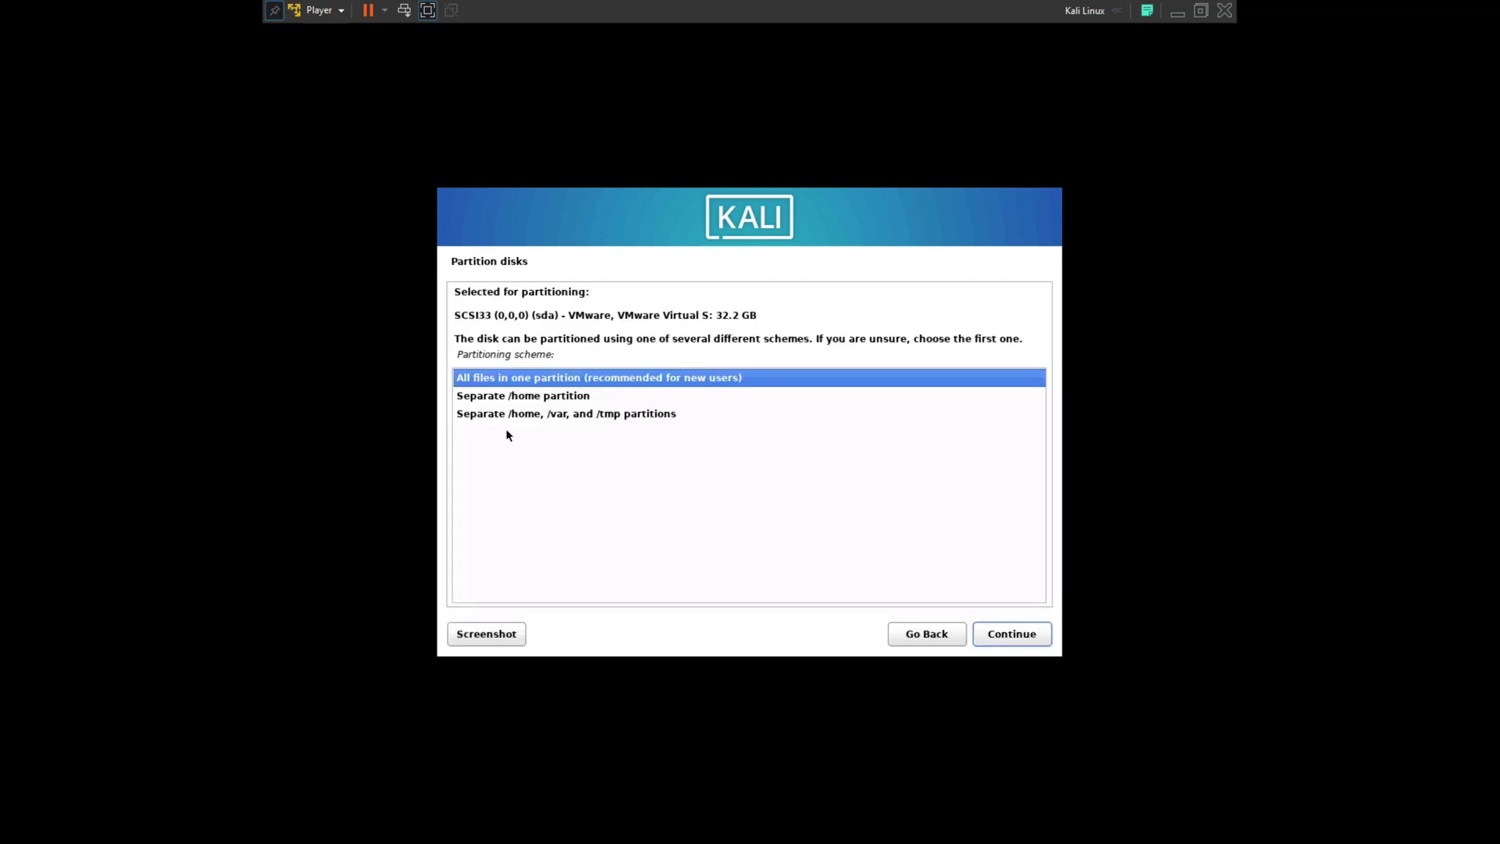
left_click(508, 397)
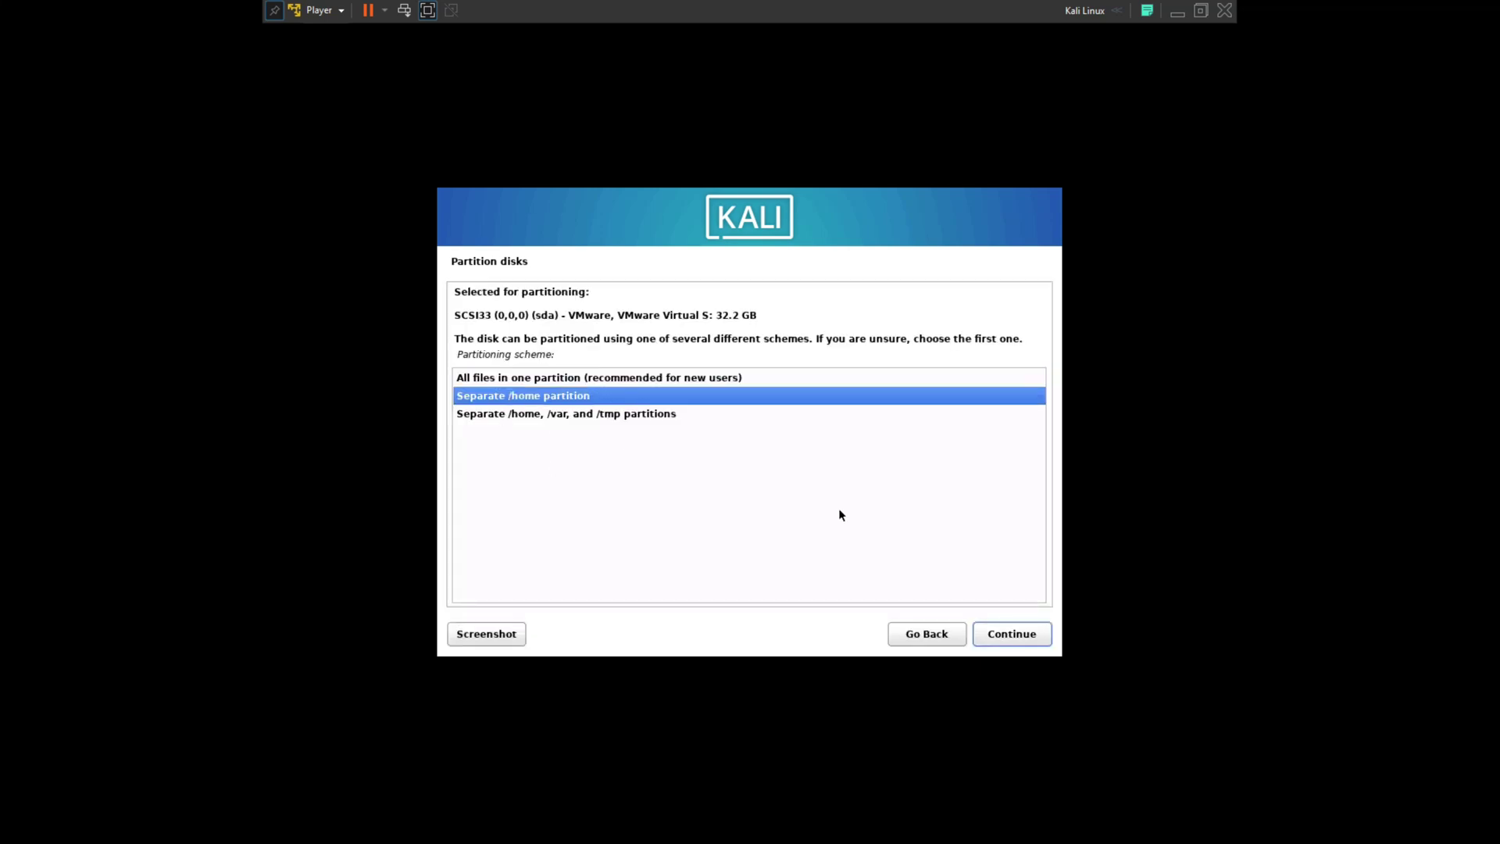
left_click(1019, 633)
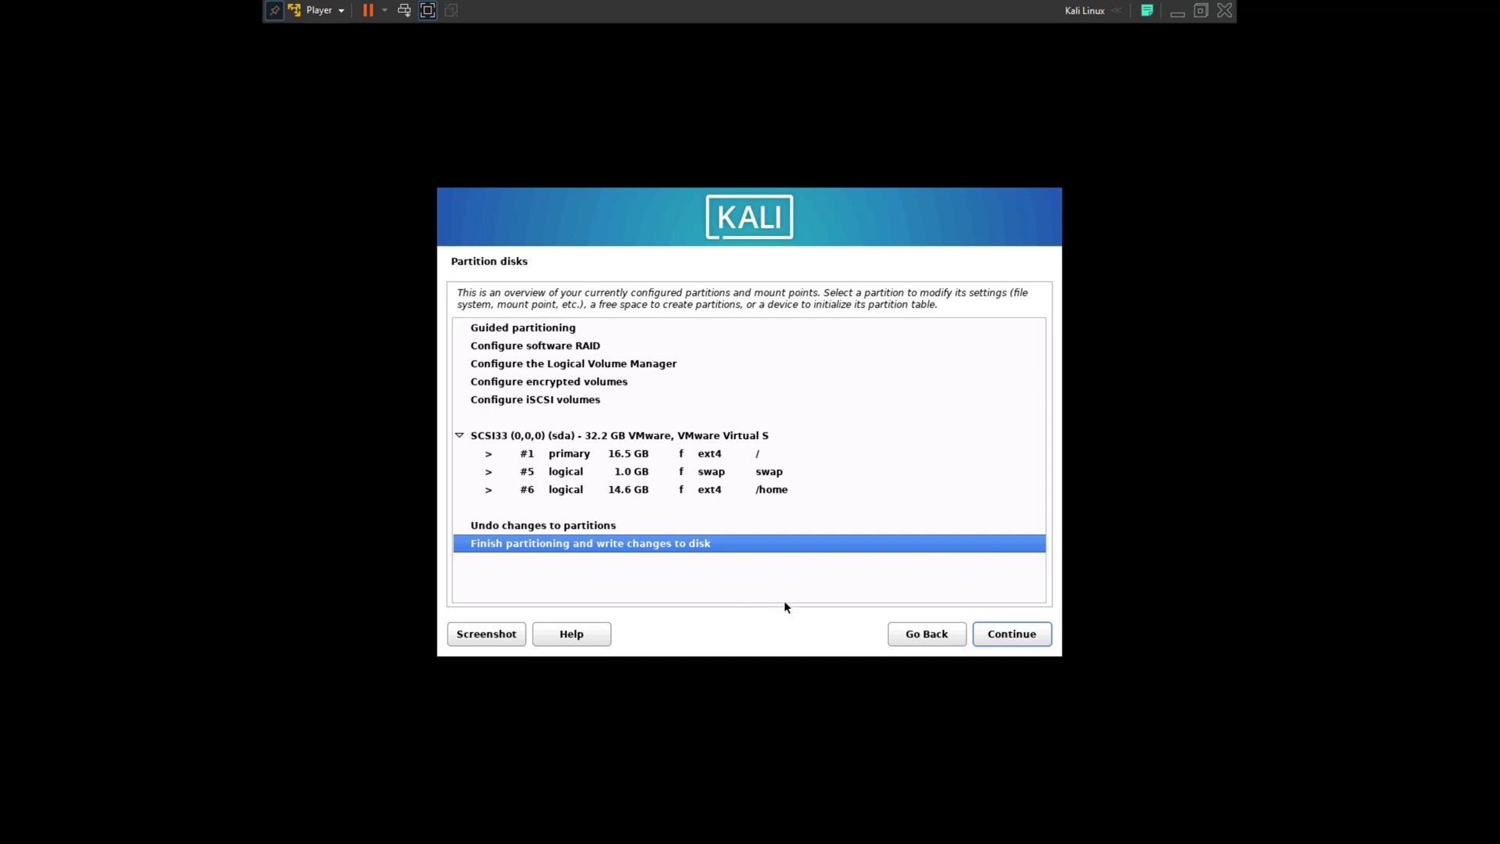
left_click(1016, 636)
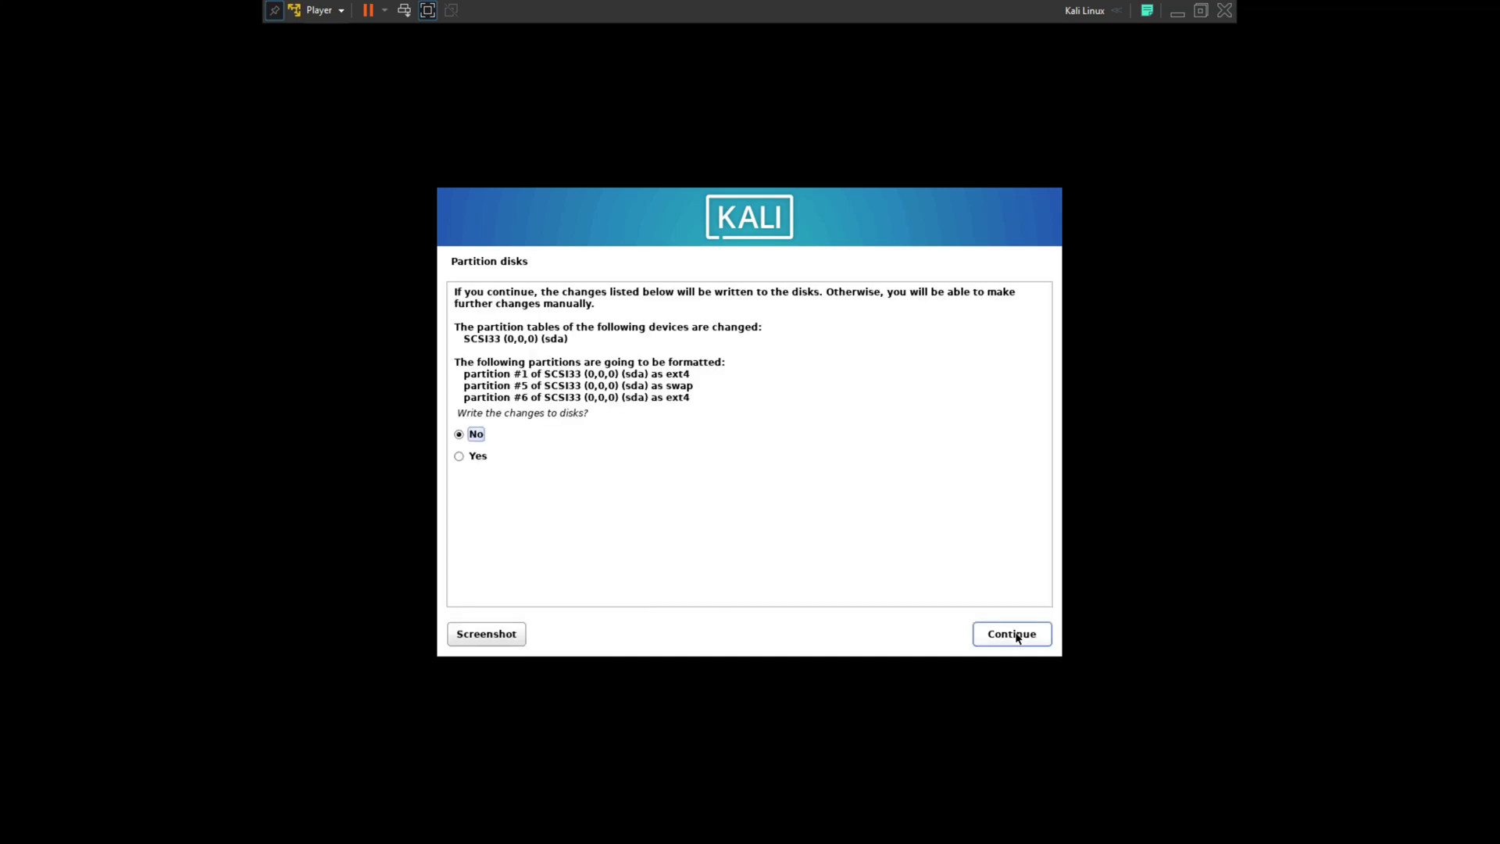
left_click(459, 457)
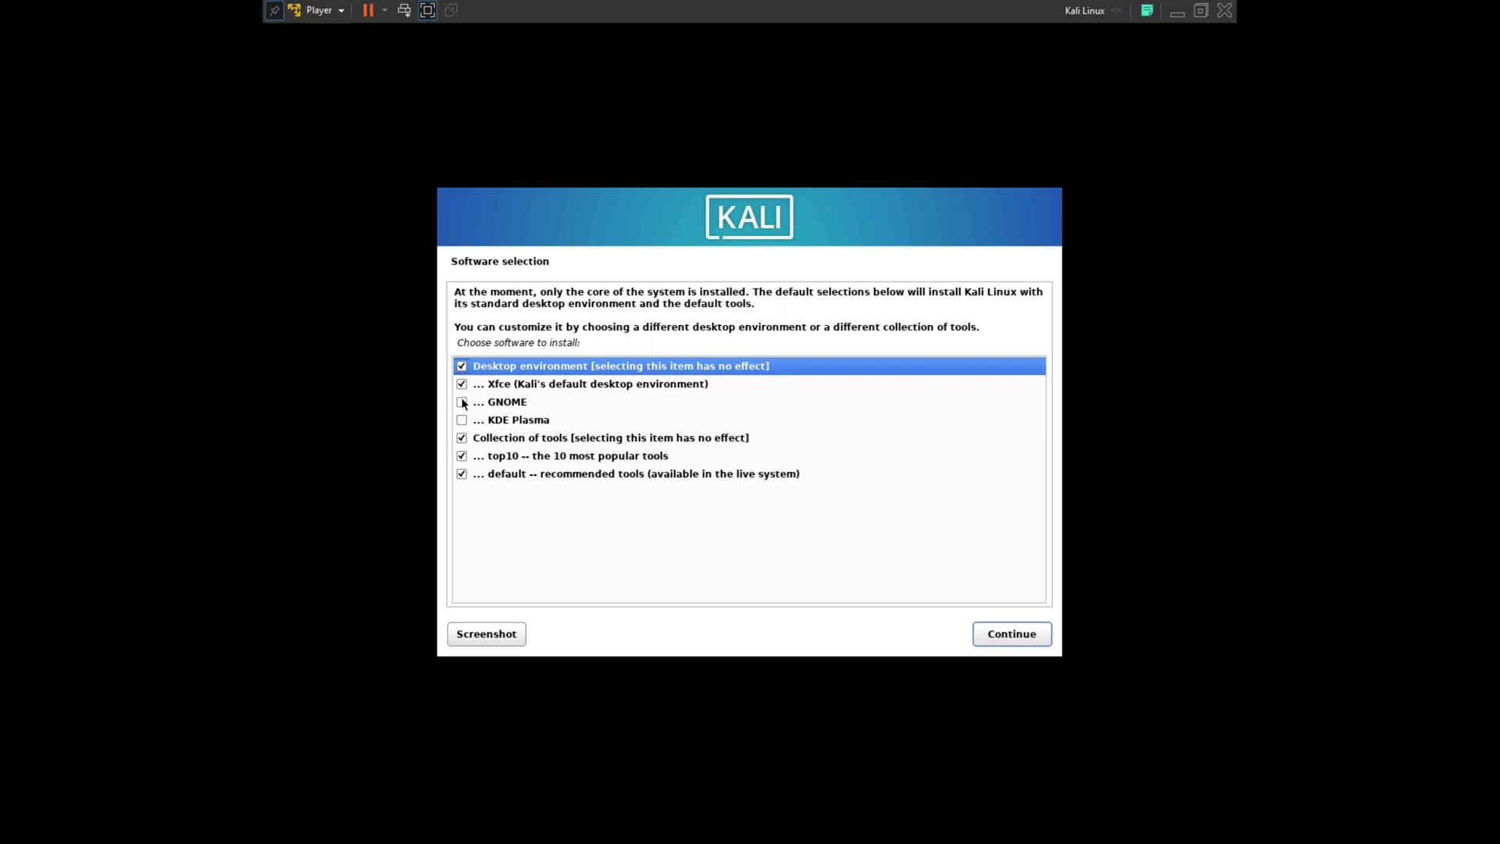
Add GNOME and KDE Plasma desktops to the install and keep gdm3 as display manager
left_click(462, 402)
left_click(462, 420)
left_click(1024, 633)
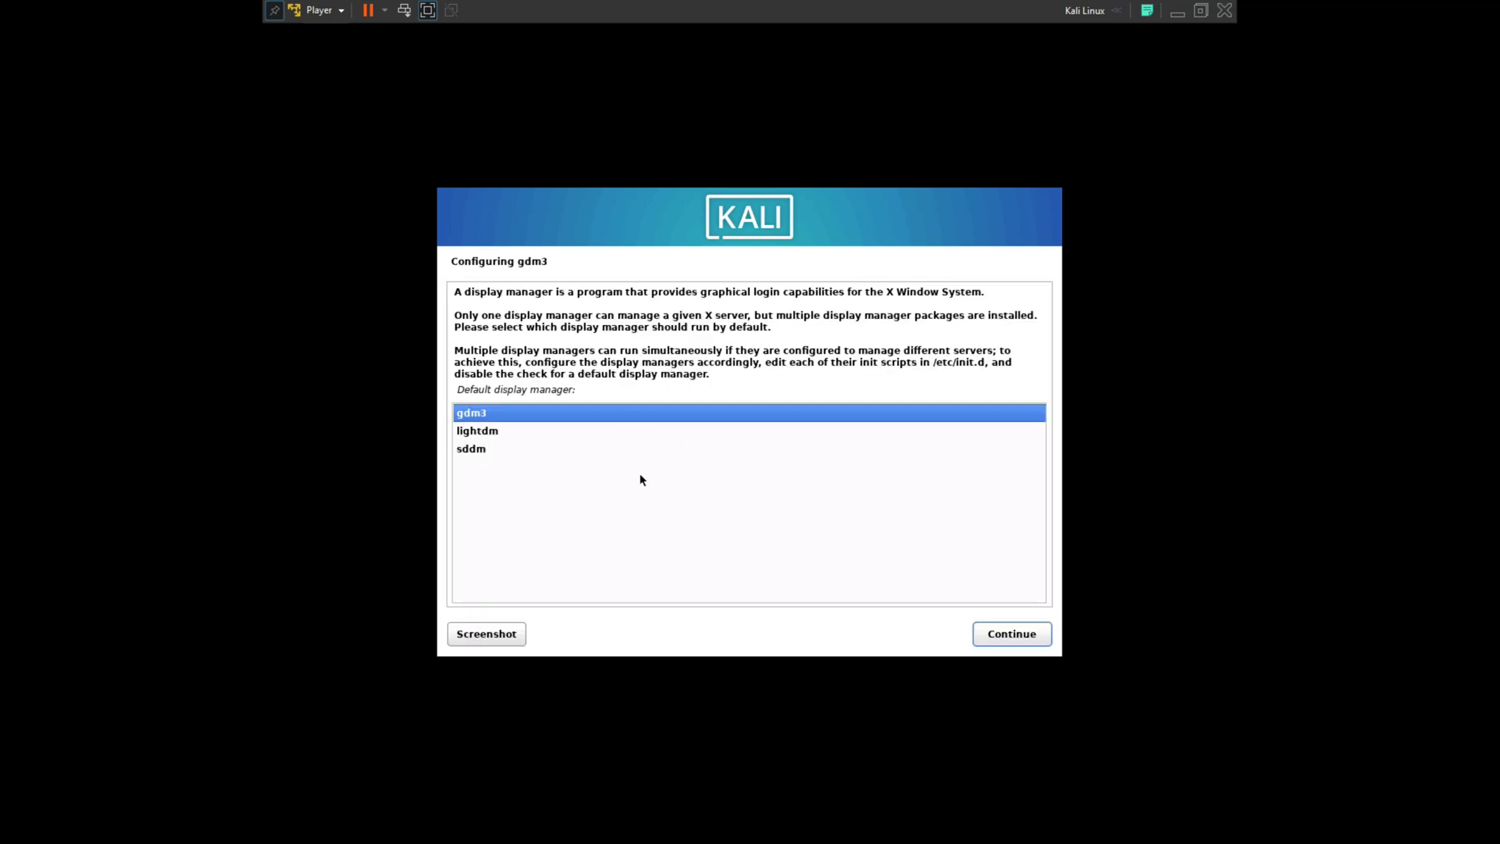
left_click(1012, 640)
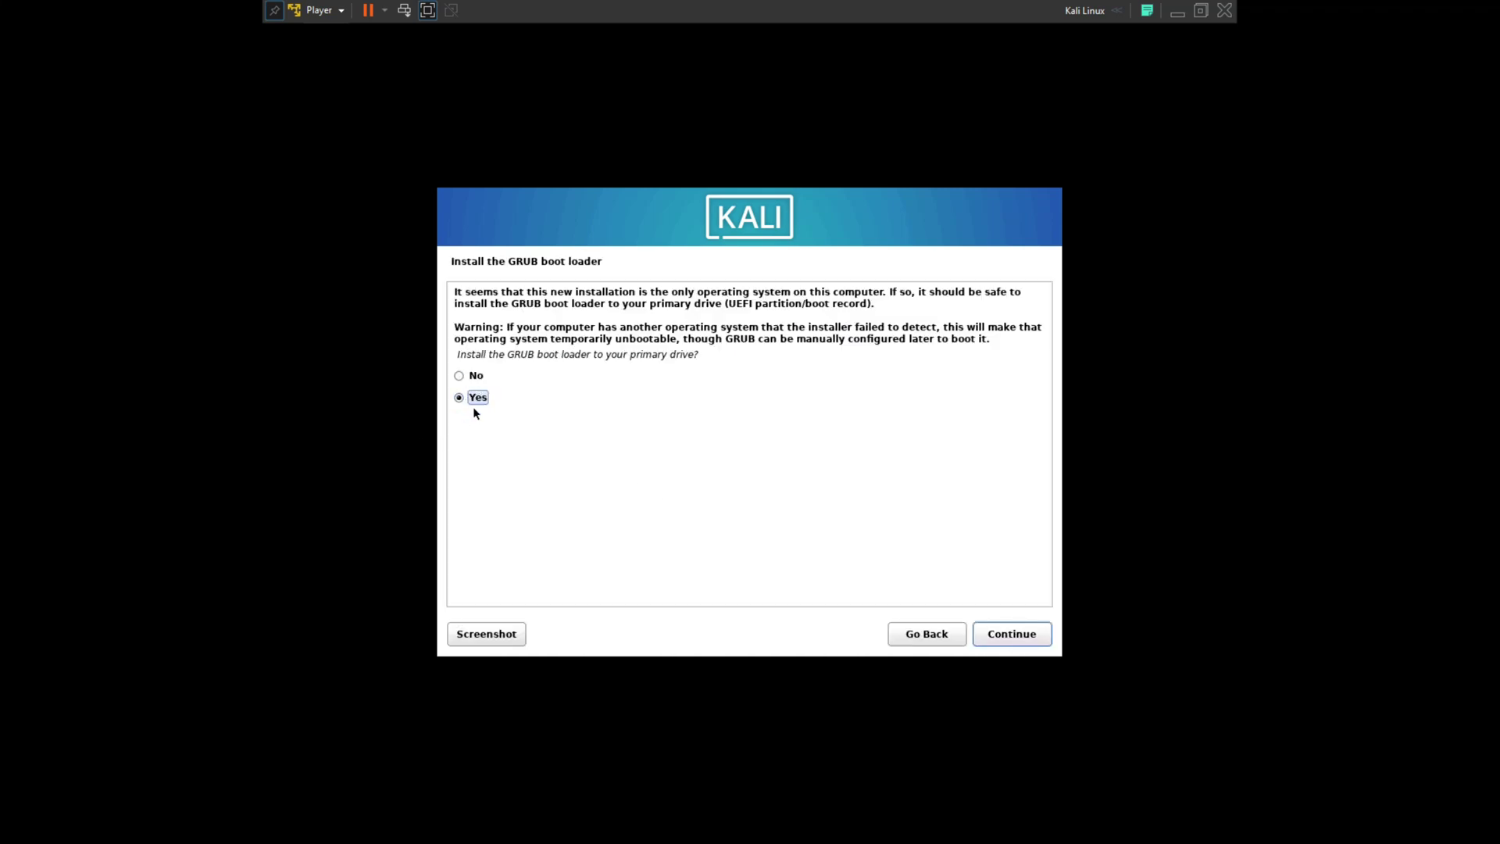
Install the GRUB boot loader to /dev/sda and reboot into the new system
left_click(1013, 636)
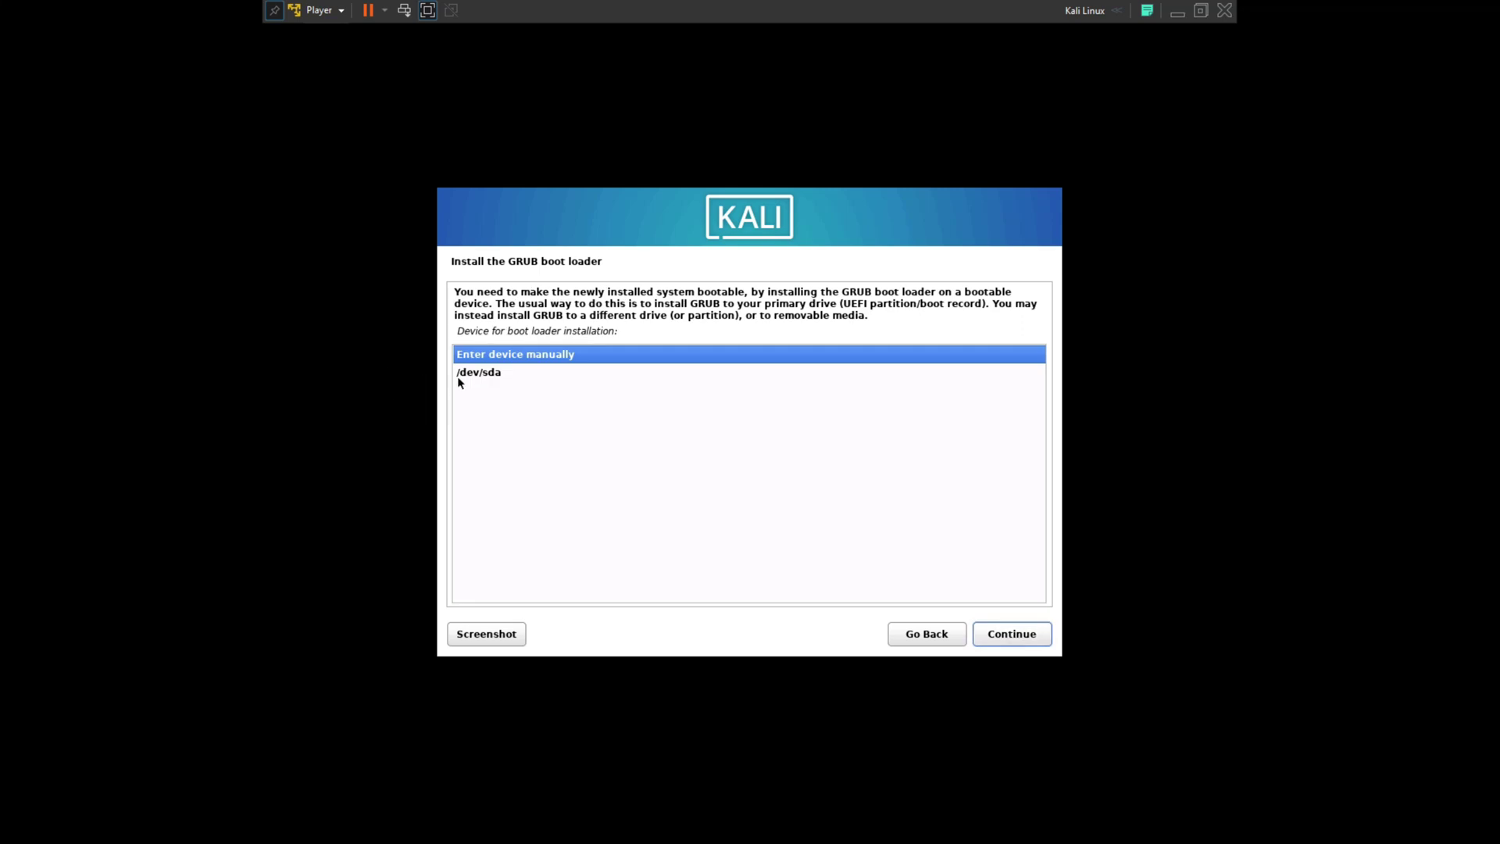
left_click(484, 375)
left_click(1016, 634)
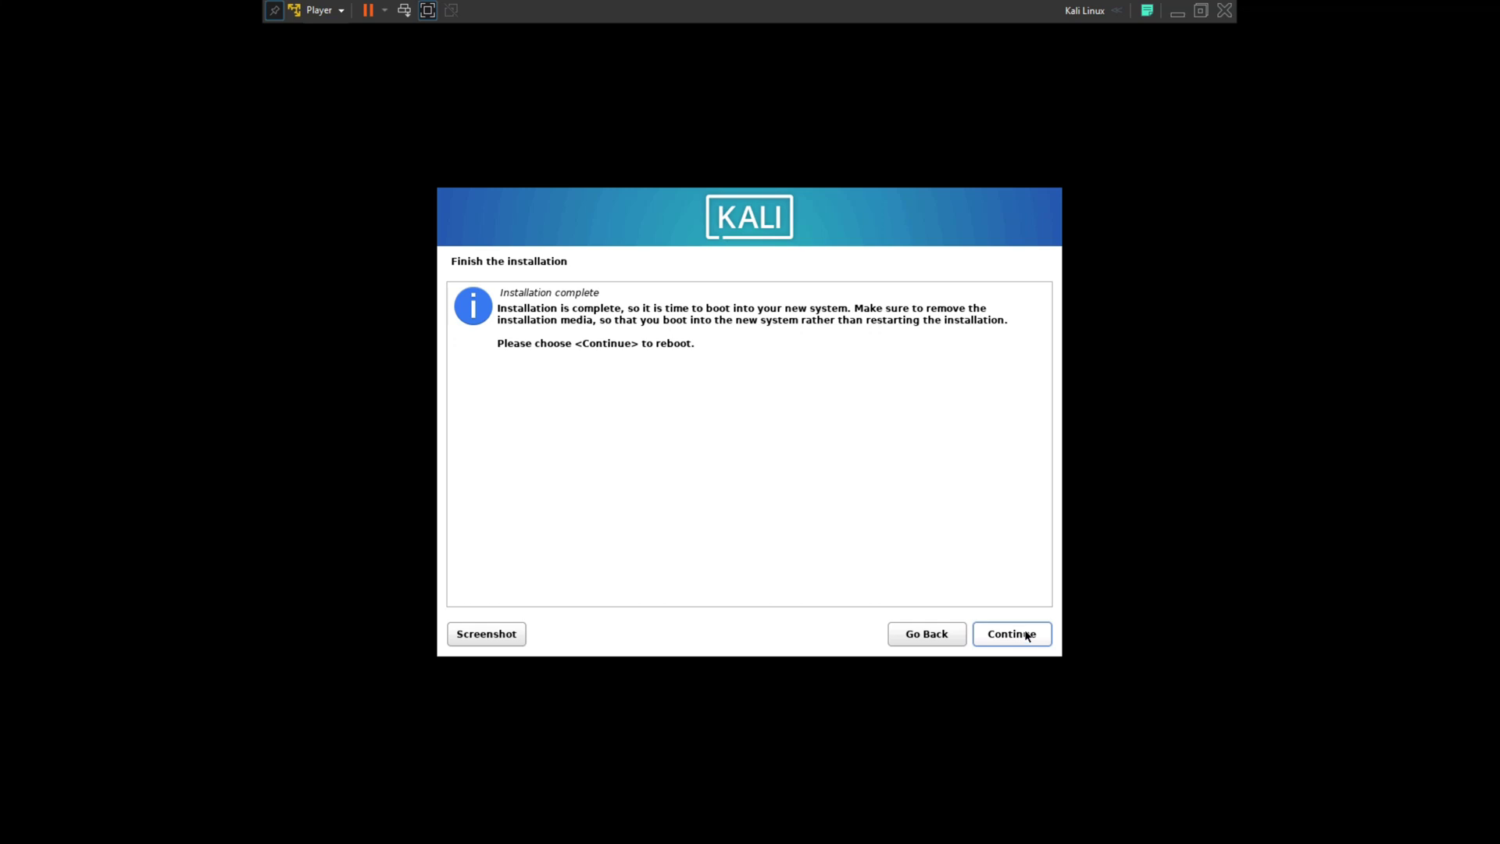
left_click(1023, 636)
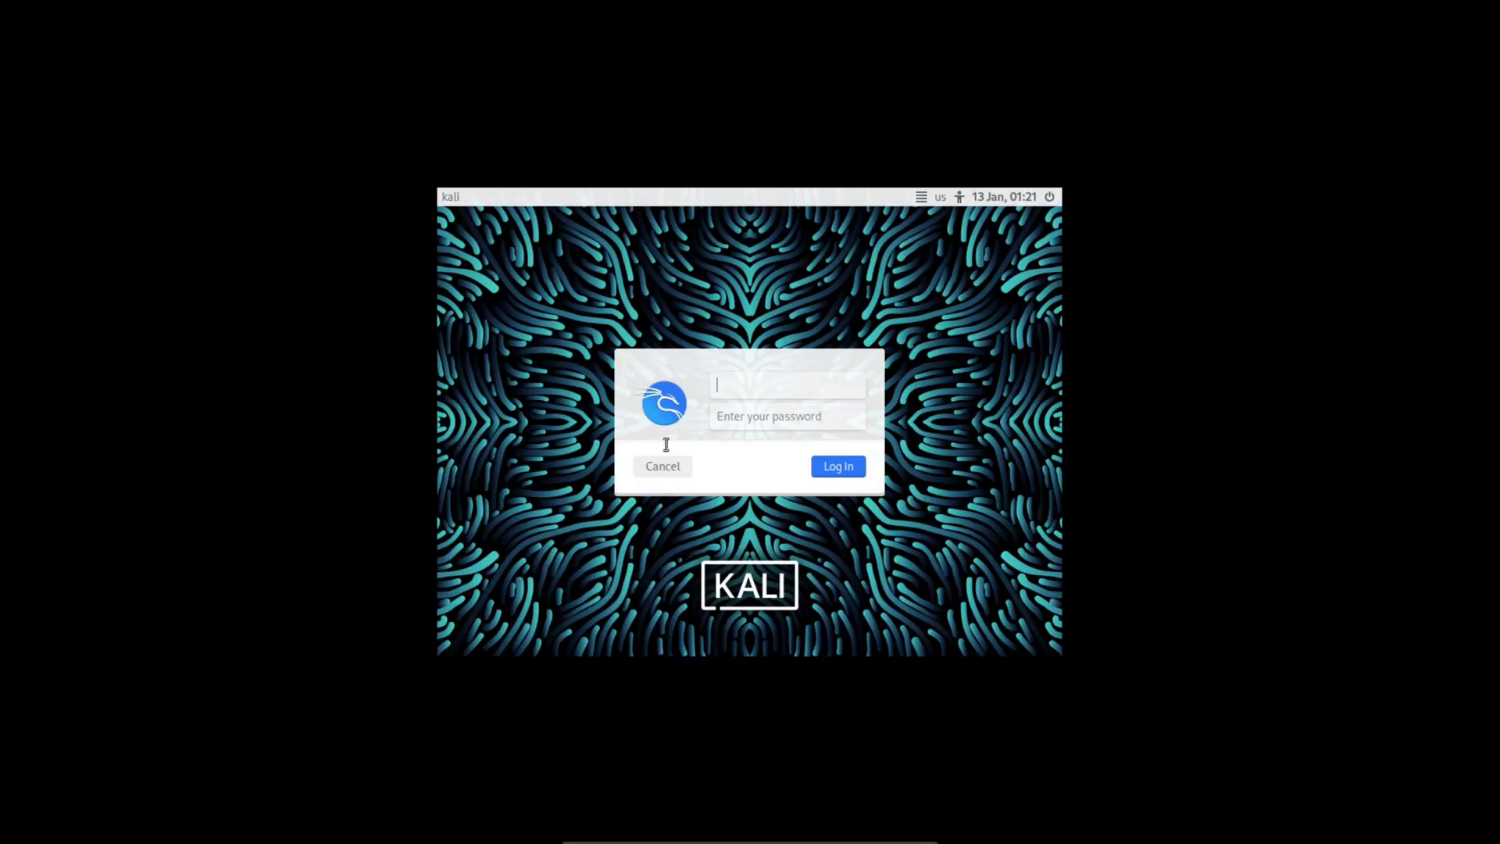
Sign in with the new user's username and password, then right-click the desktop
type("technicalfix")
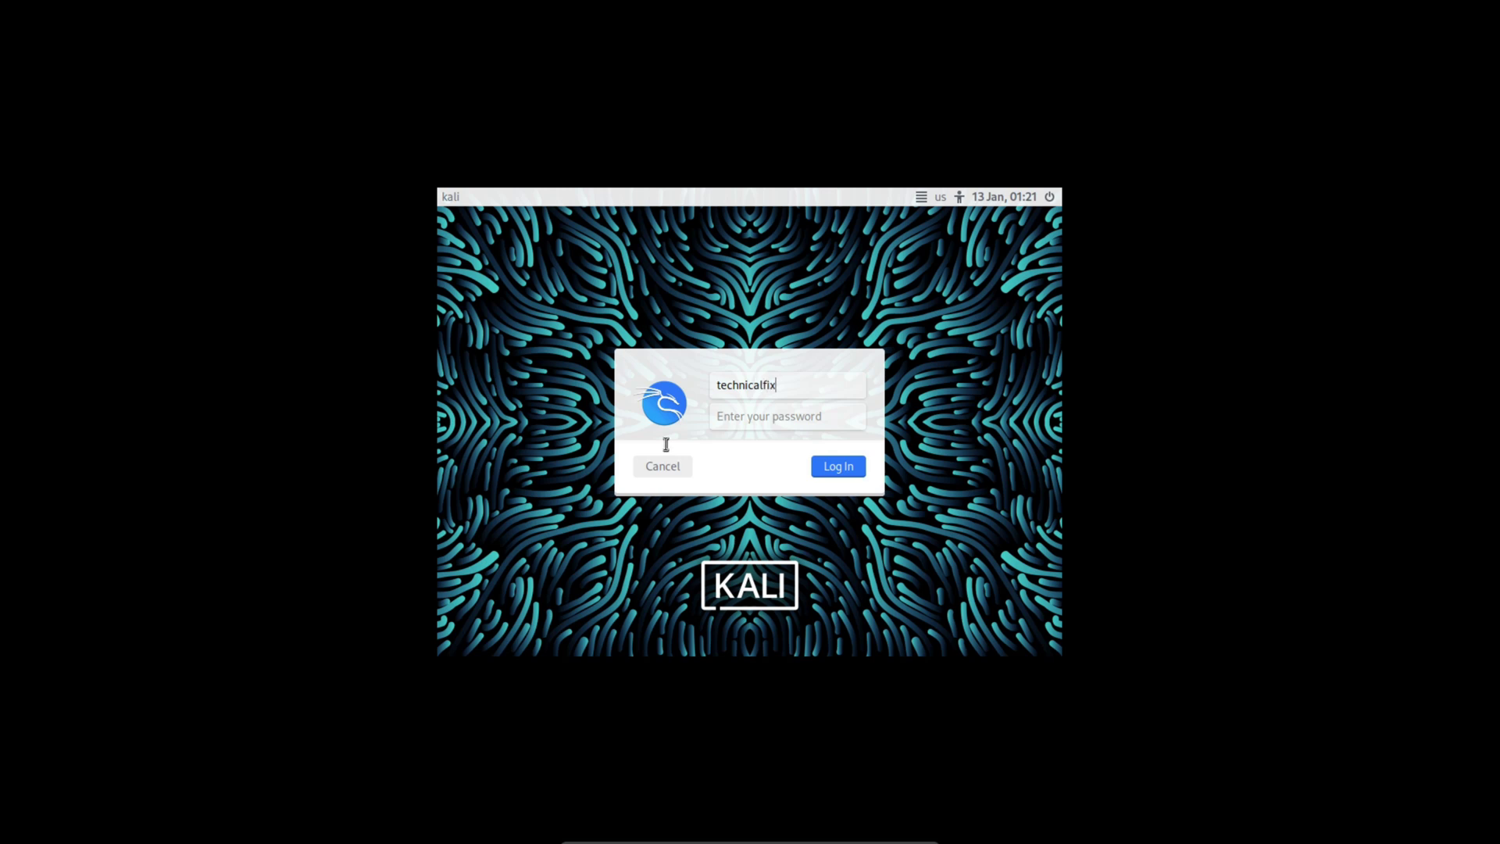
key("Tab")
type("••••••••")
key("Return")
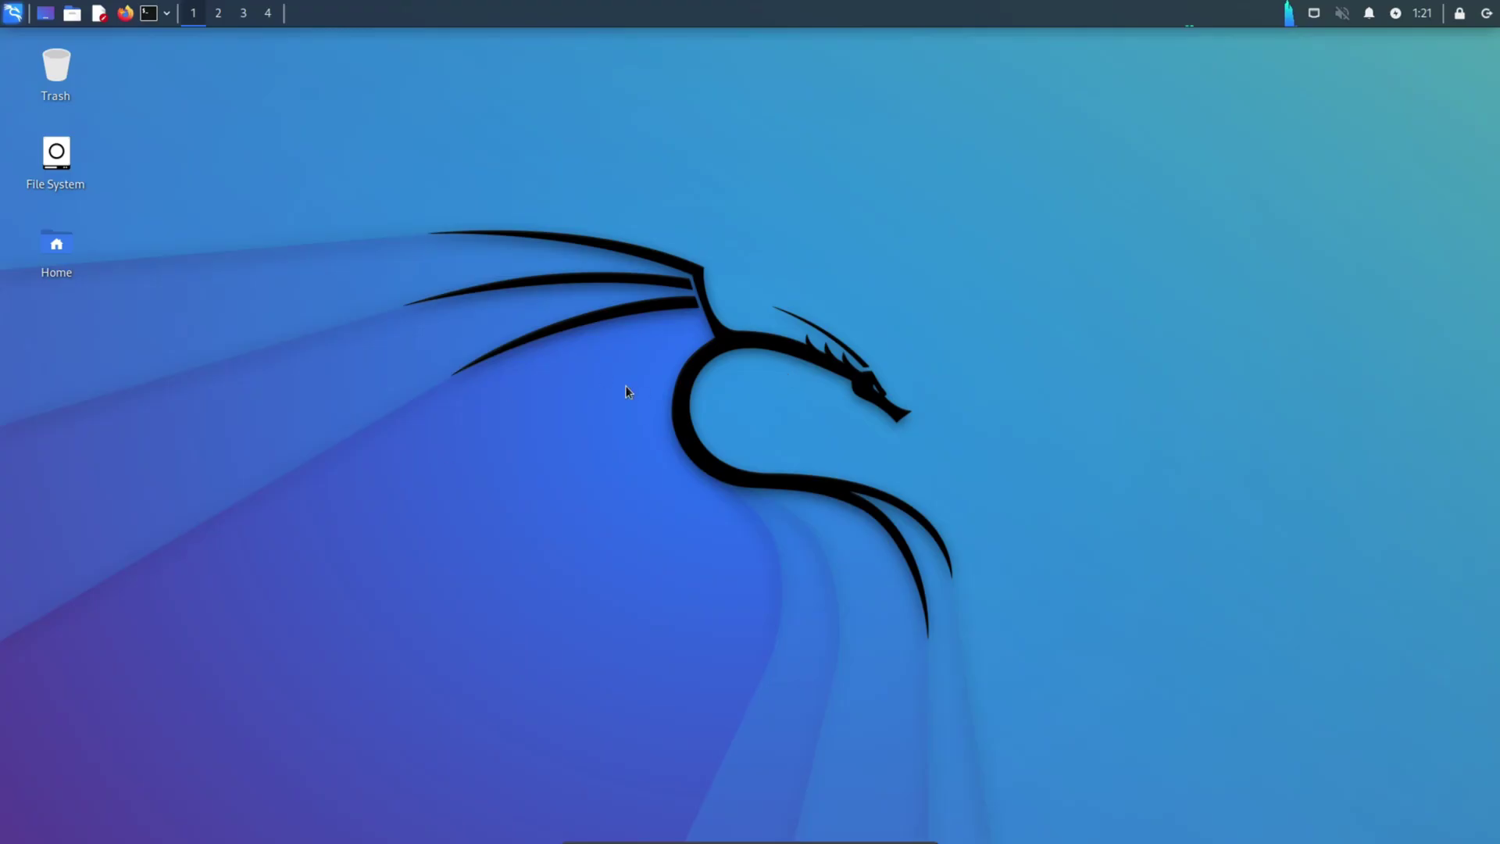
right_click(691, 293)
left_click(579, 339)
left_click(13, 13)
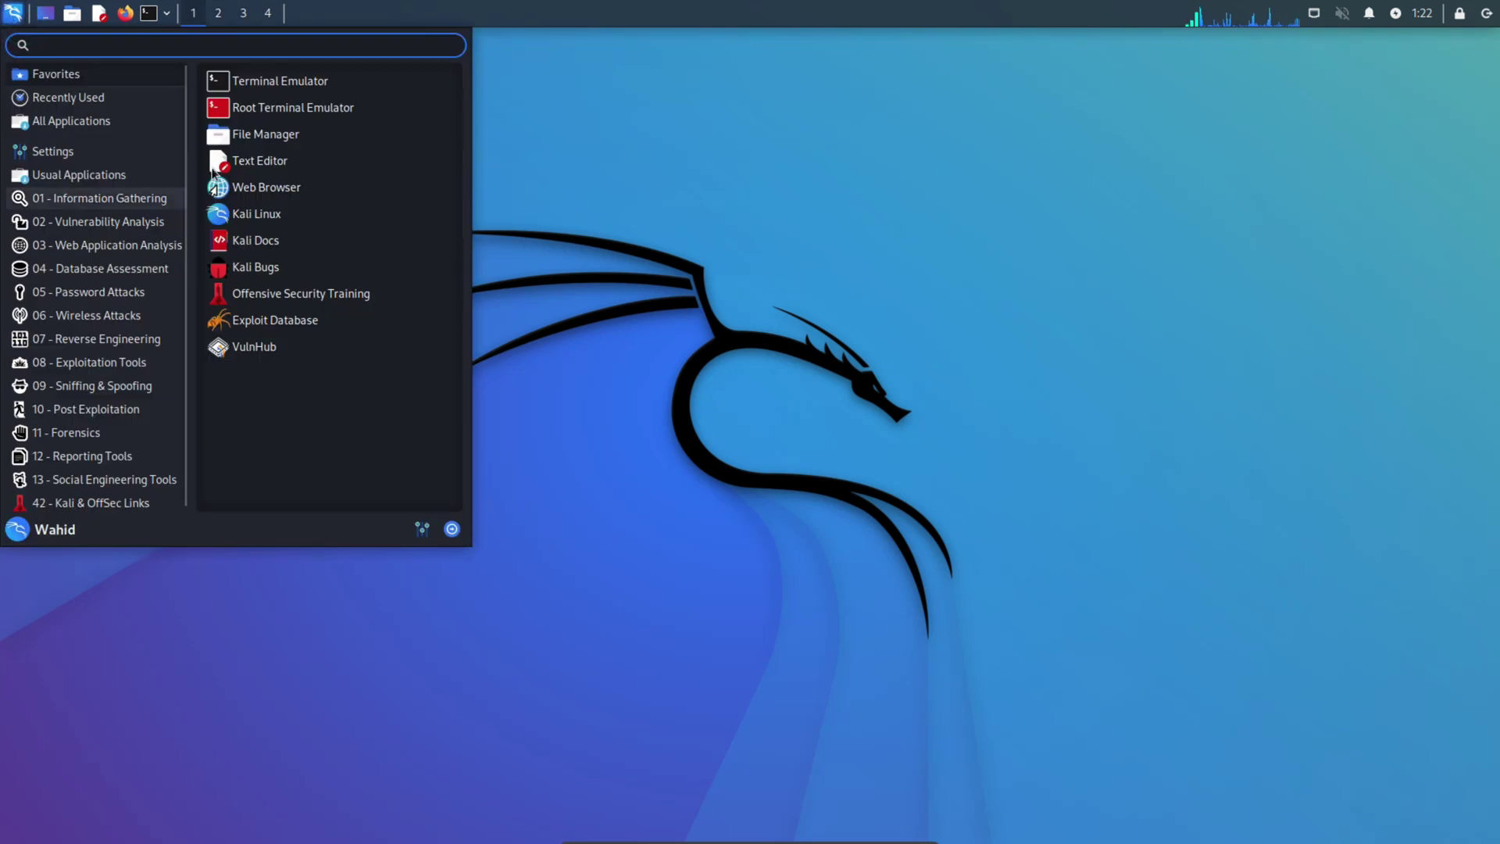
left_click(125, 13)
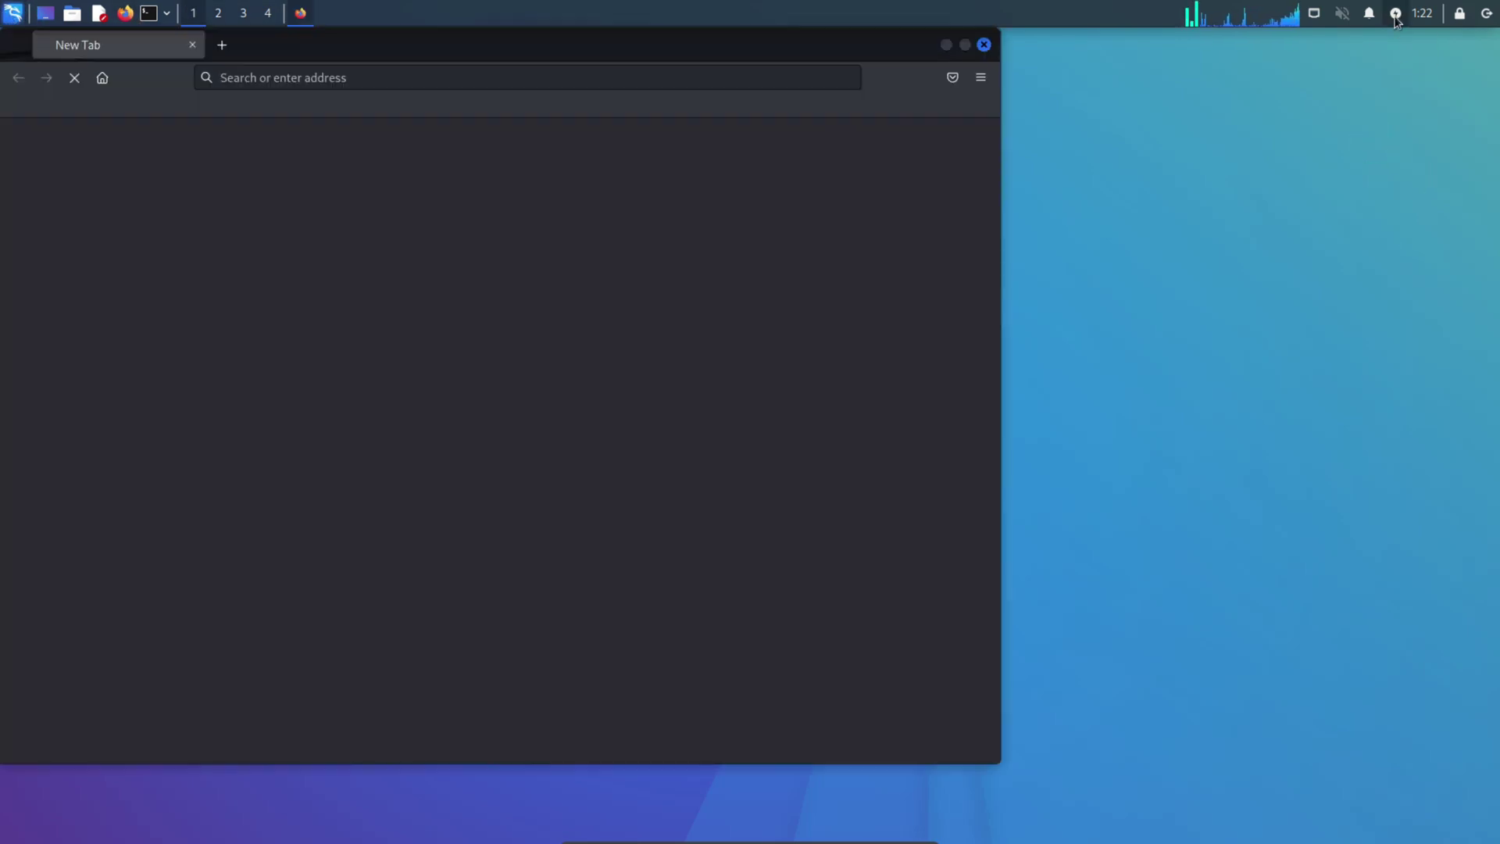
left_click(1397, 14)
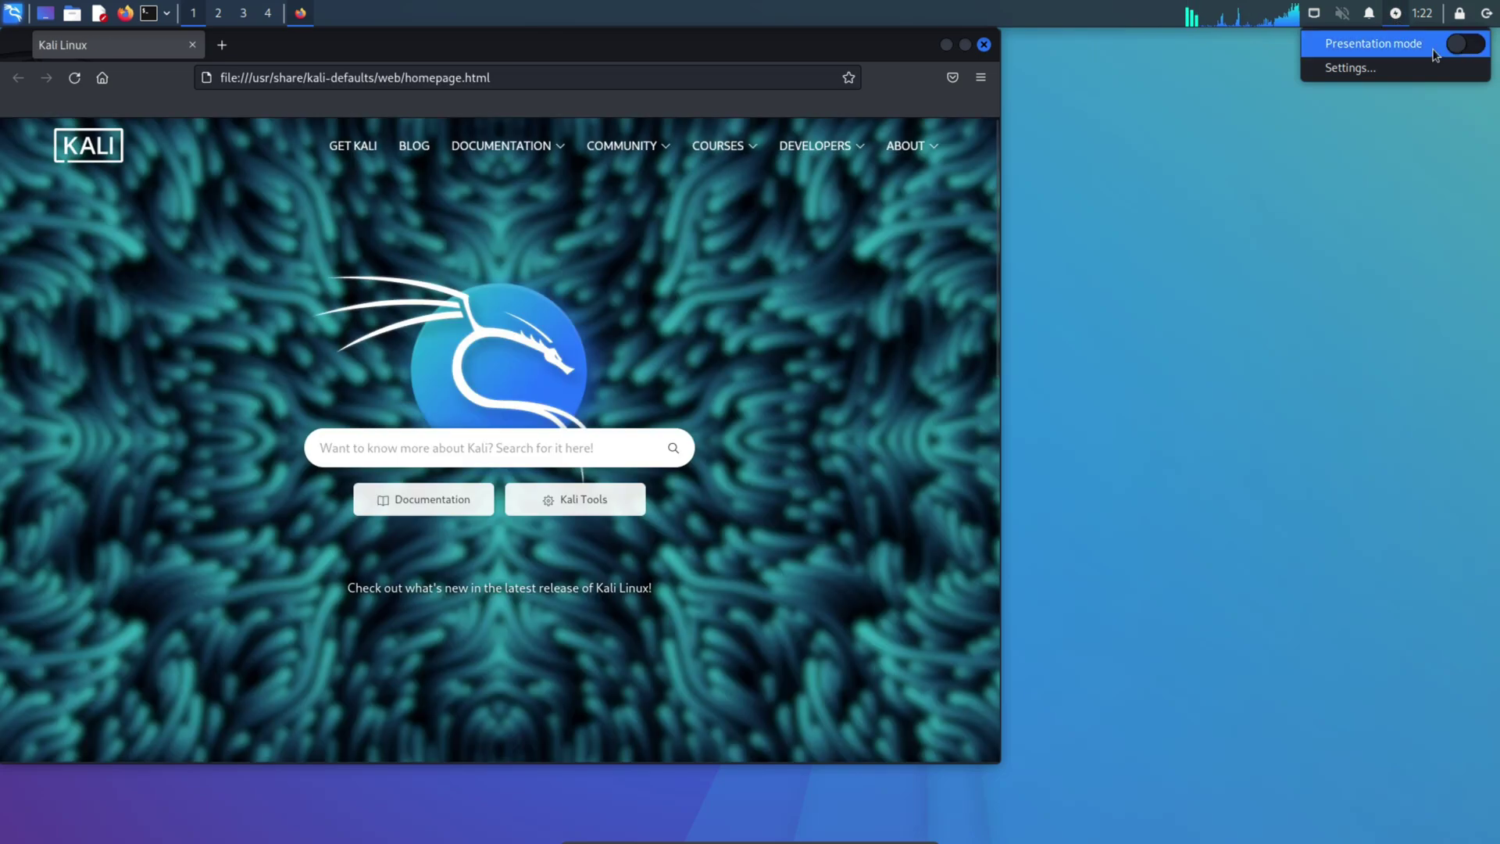
left_click(1469, 40)
left_click(1487, 16)
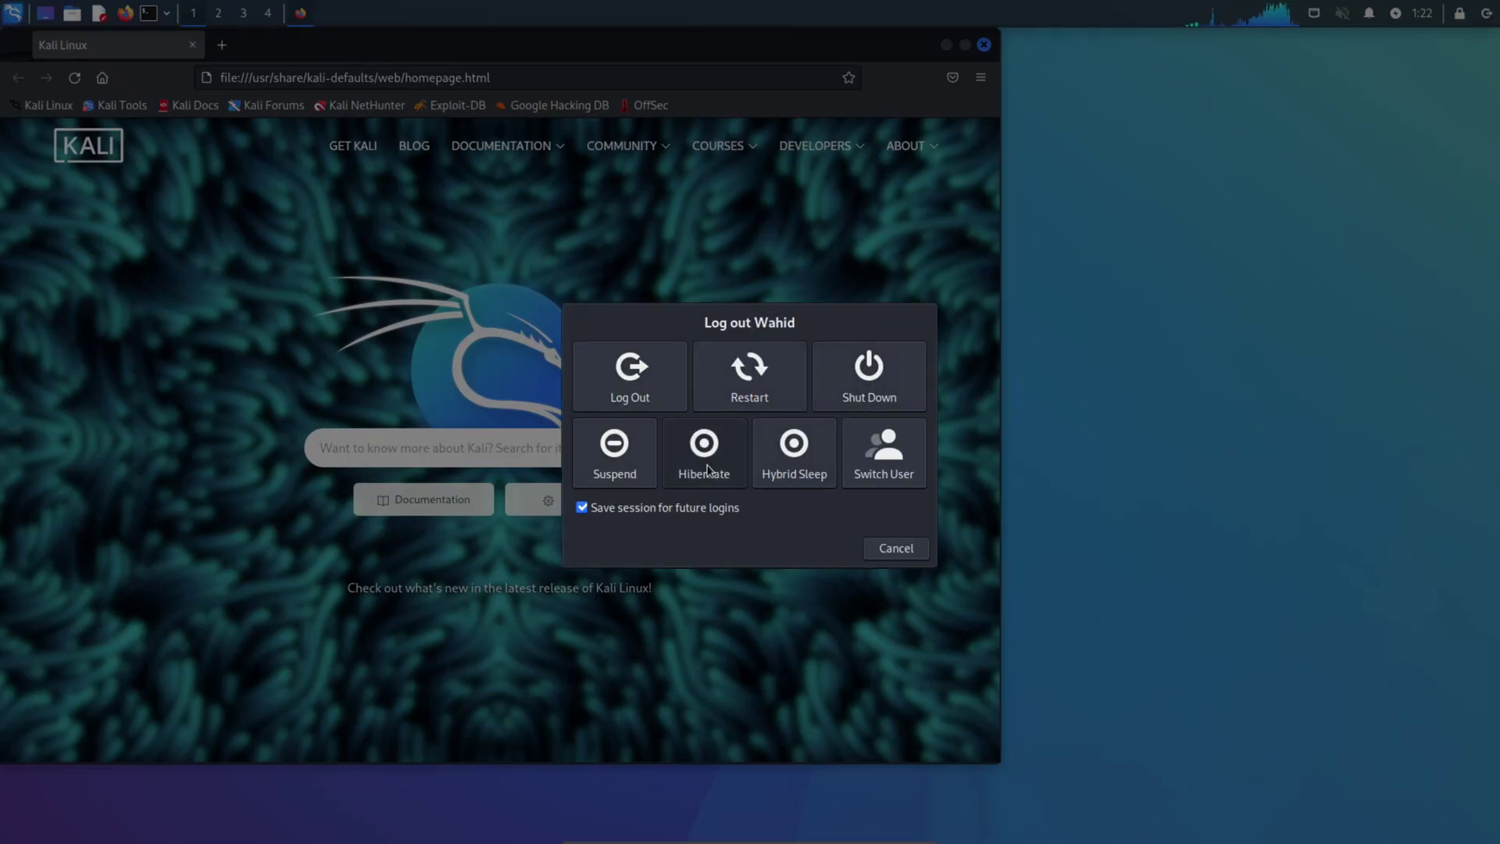
left_click(900, 551)
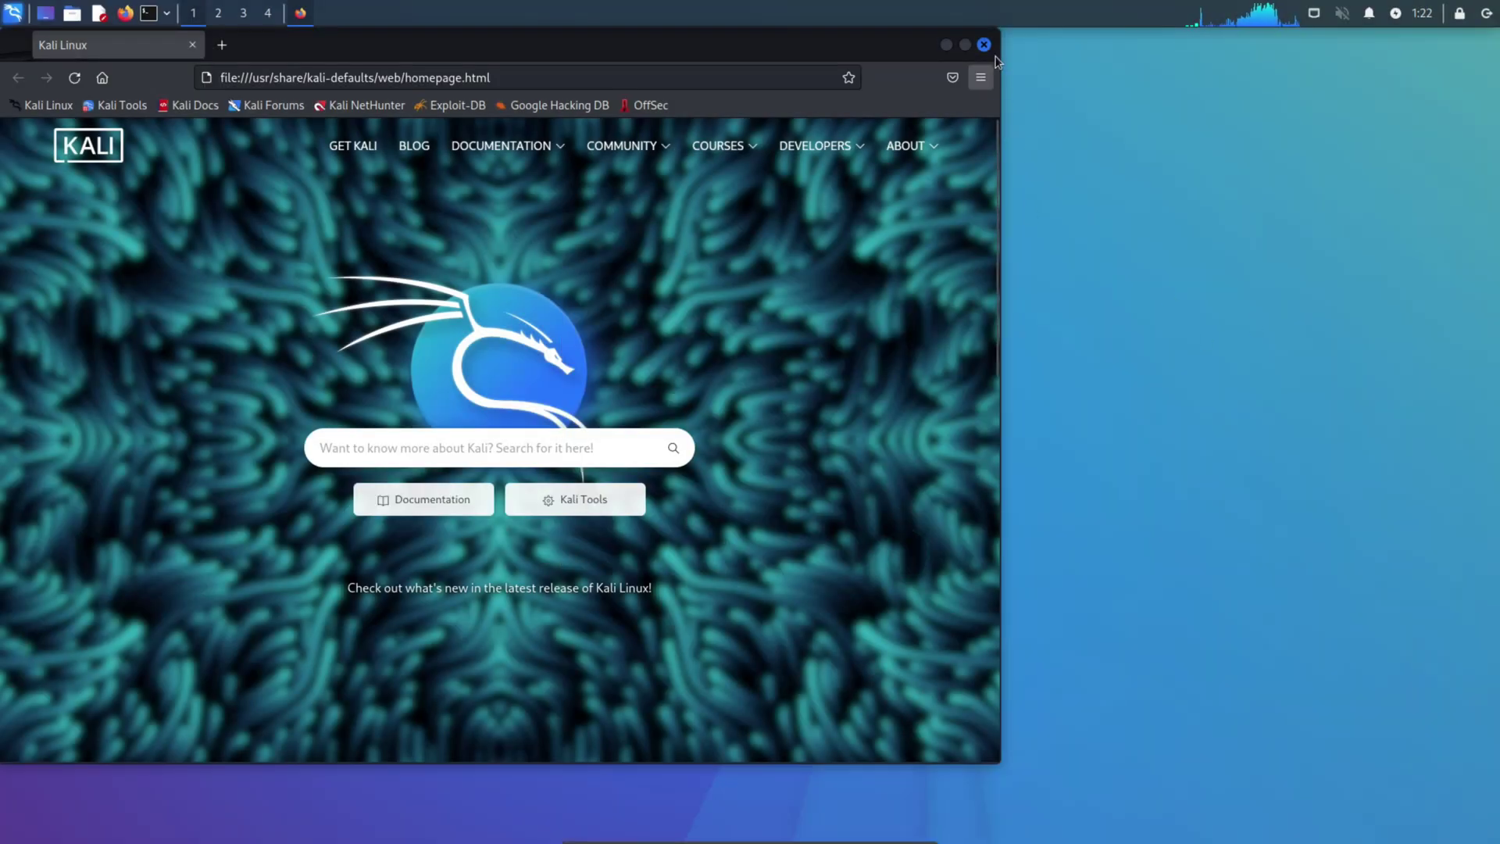
left_click(985, 45)
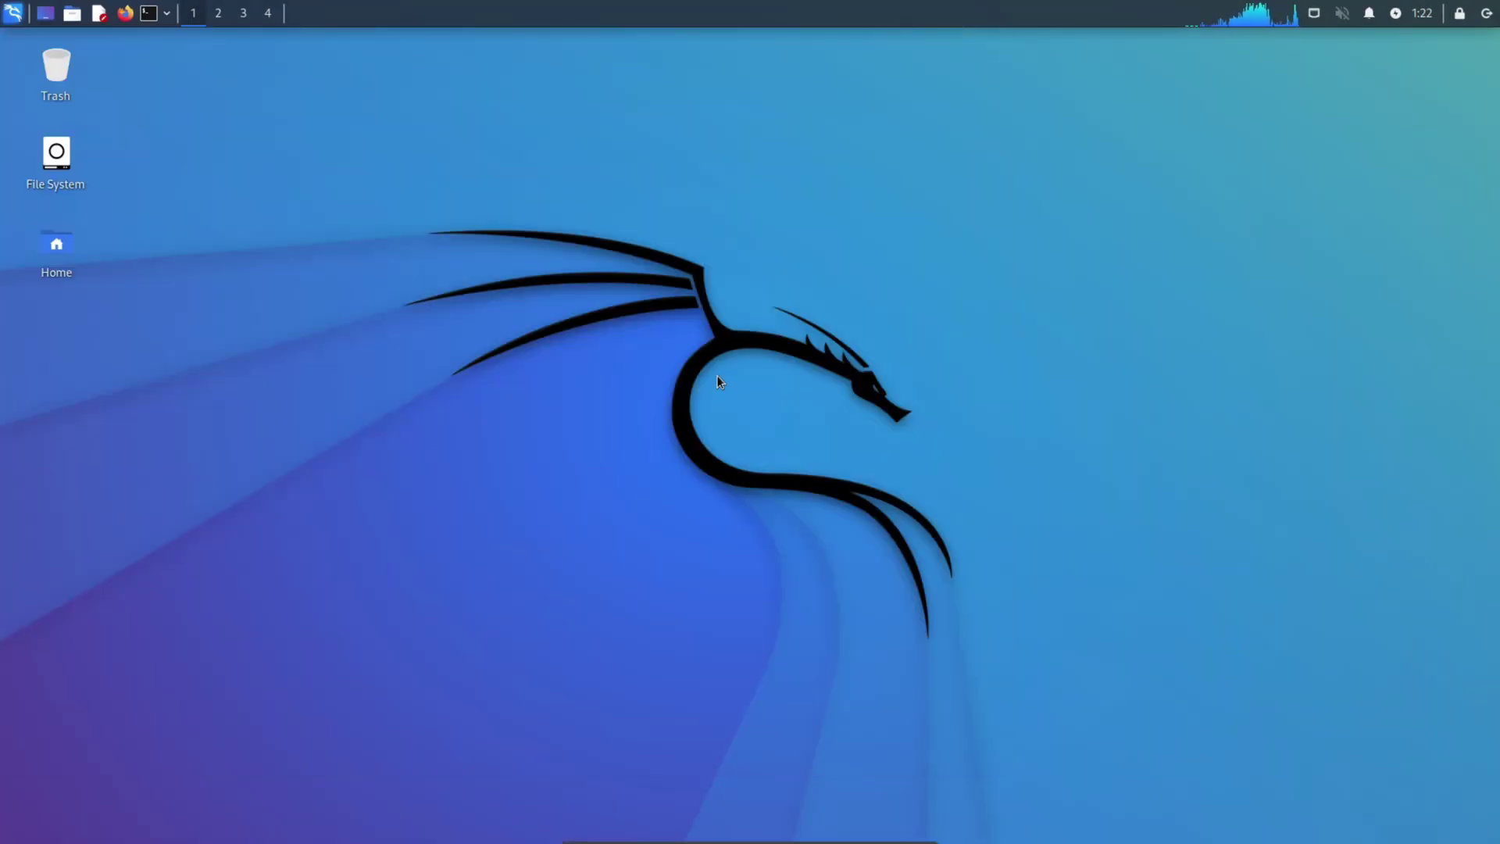